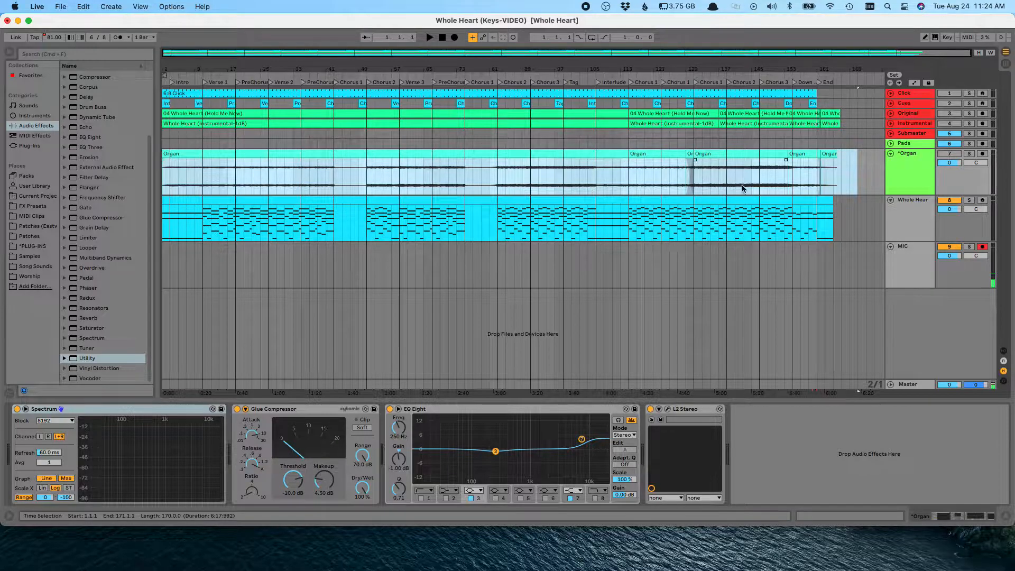
Step: Open the Whole Heart MIDI clip and select its notes from bar 51 to bar 155
{"action": "left_click_drag", "start_coordinate": [857, 221], "coordinate": [163, 222]}
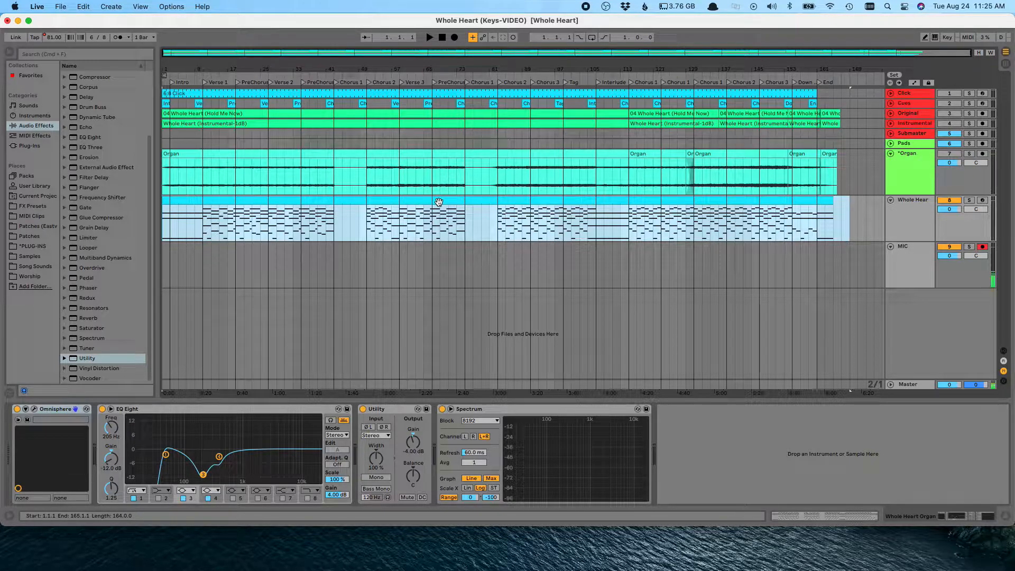
{"action": "double_click", "coordinate": [439, 201]}
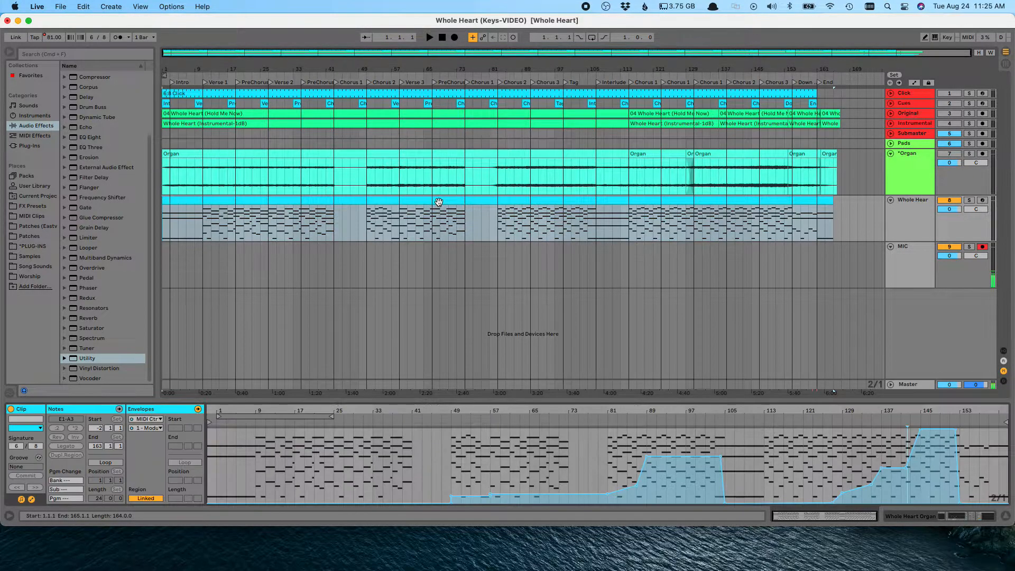
{"action": "left_click_drag", "start_coordinate": [451, 465], "coordinate": [947, 465]}
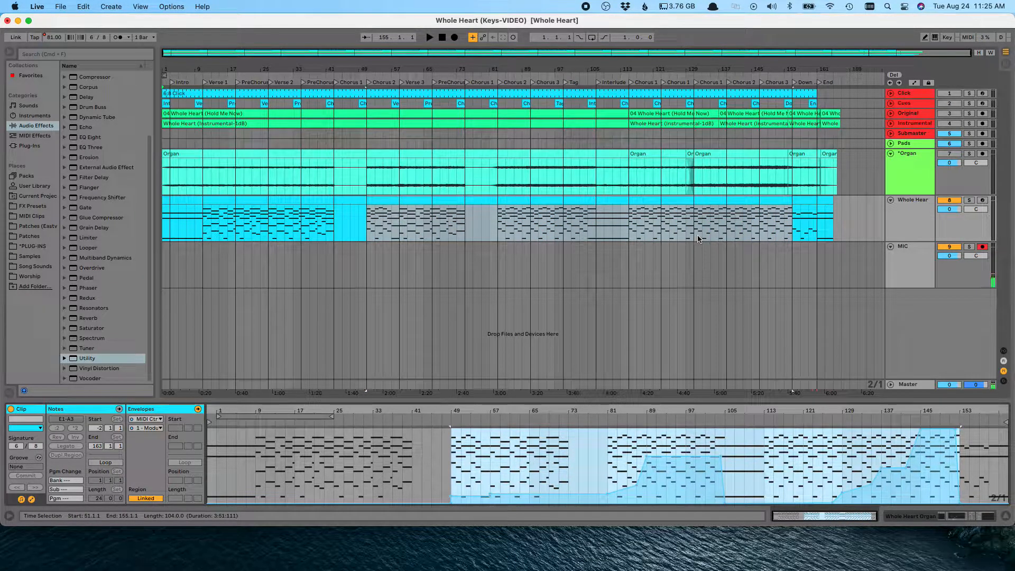
Step: Open the Whole Heart track's Omnisphere instrument and inspect its layer pages A through D and the main page
{"action": "left_click", "coordinate": [903, 208]}
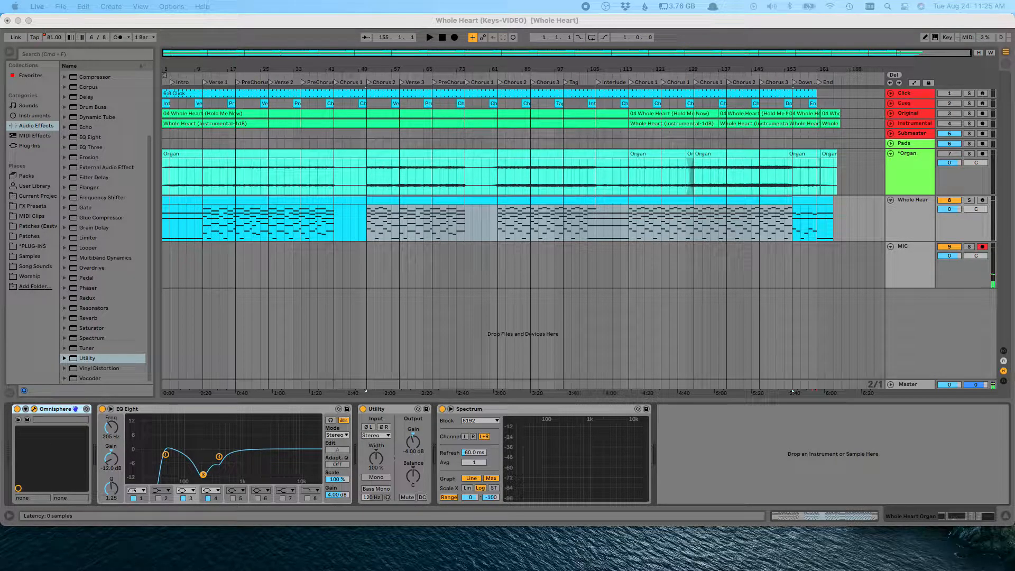
{"action": "left_click", "coordinate": [771, 444]}
{"action": "left_click_drag", "start_coordinate": [459, 570], "coordinate": [438, 69]}
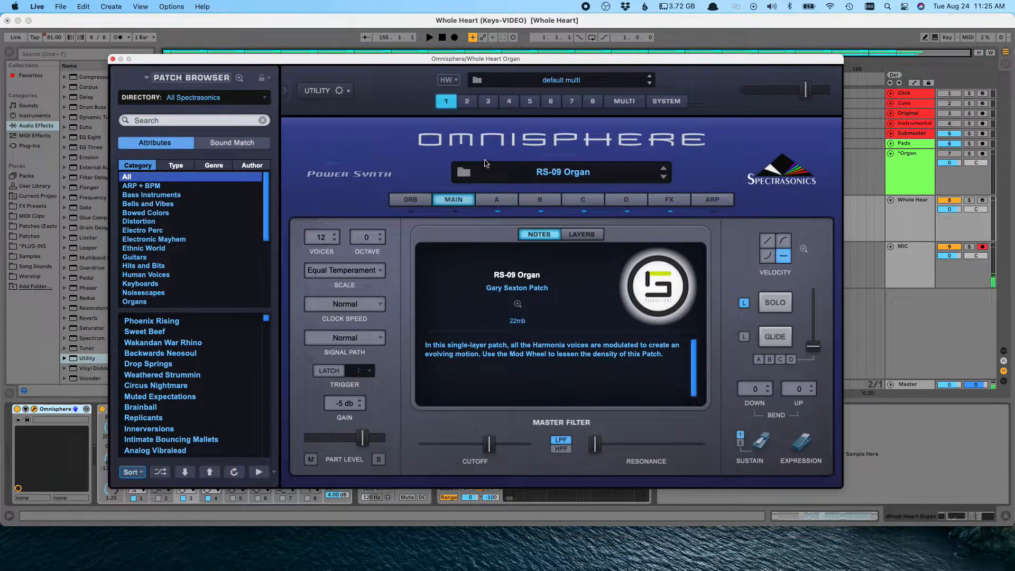
{"action": "left_click", "coordinate": [497, 200]}
{"action": "left_click", "coordinate": [538, 200]}
{"action": "left_click", "coordinate": [580, 201]}
{"action": "left_click", "coordinate": [624, 201]}
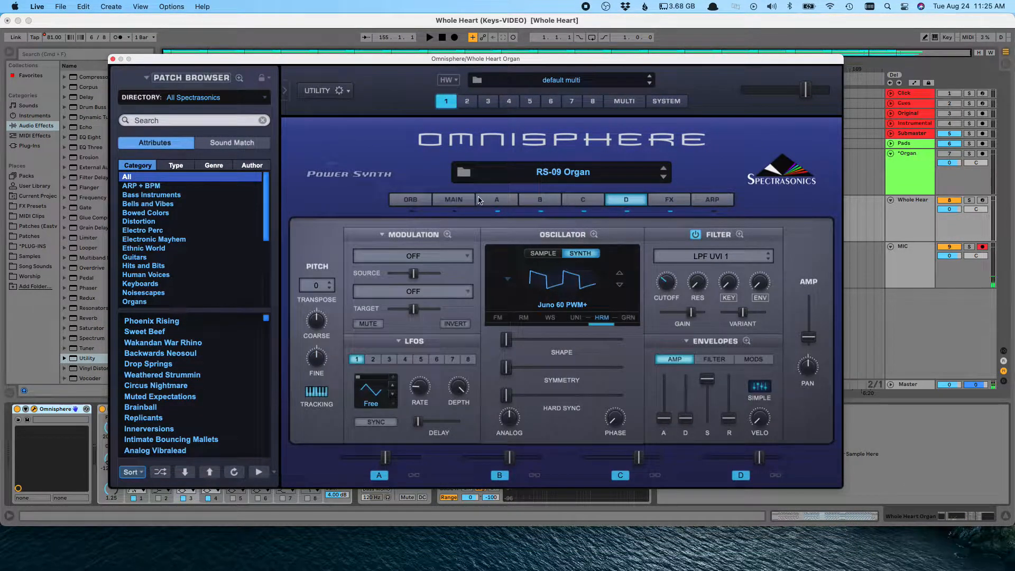
{"action": "left_click", "coordinate": [454, 200]}
{"action": "left_click", "coordinate": [112, 59]}
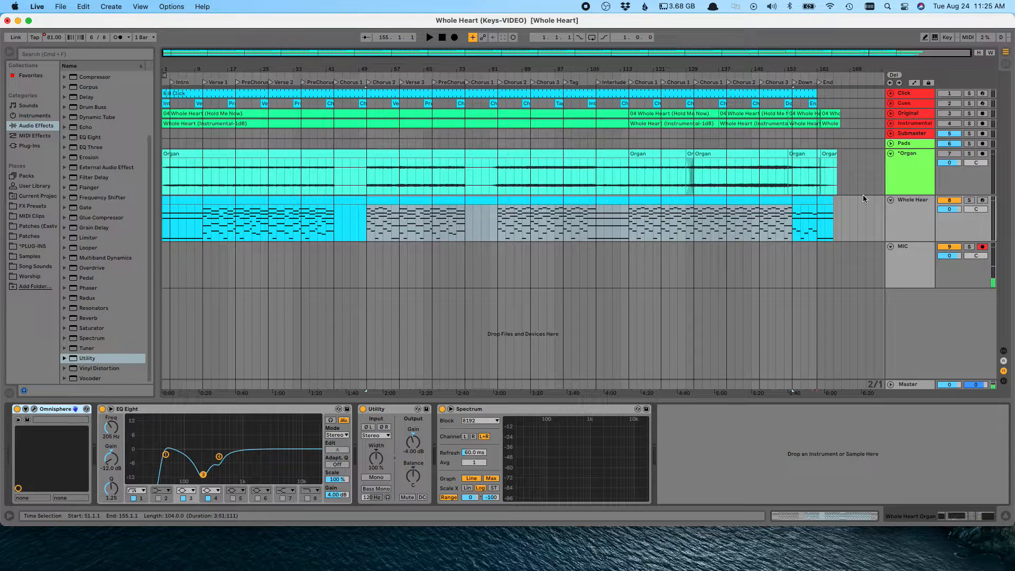
Step: Solo the Organ track and play the song from the beginning
{"action": "left_click", "coordinate": [163, 348]}
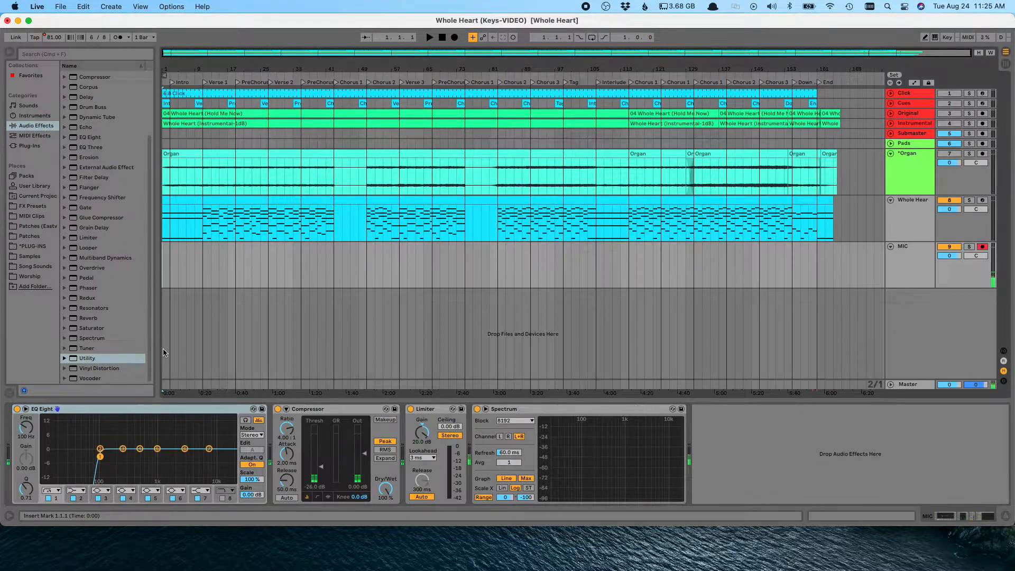
{"action": "left_click", "coordinate": [927, 172]}
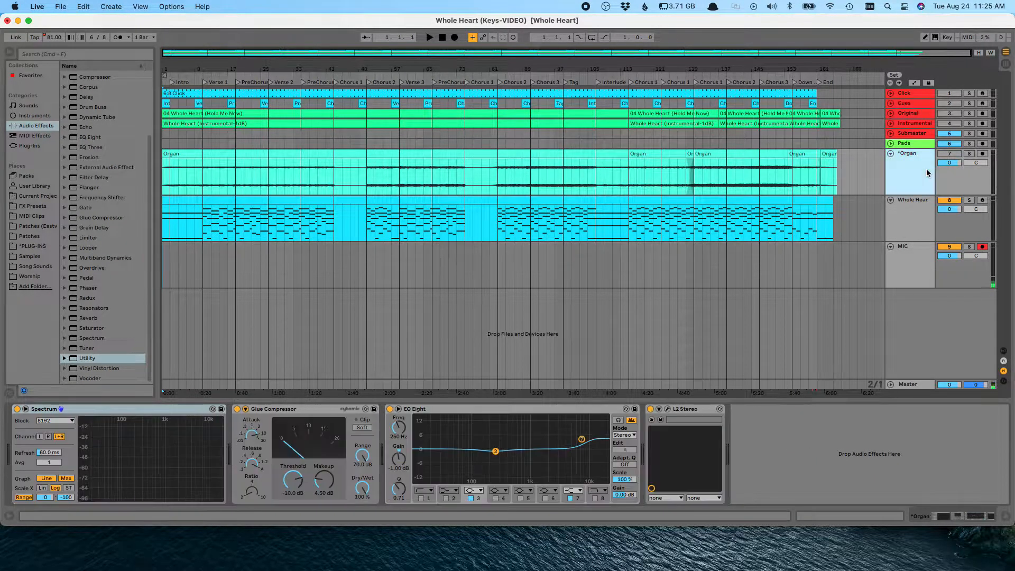
{"action": "left_click", "coordinate": [970, 154]}
{"action": "left_click", "coordinate": [169, 184]}
{"action": "left_click", "coordinate": [170, 184]}
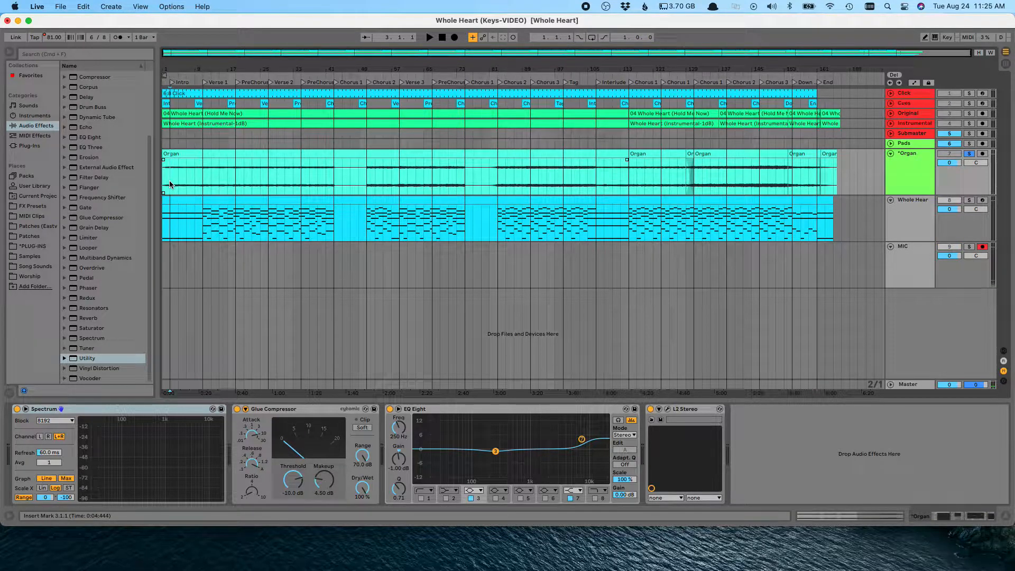
{"action": "left_click", "coordinate": [204, 184]}
{"action": "key", "text": "space"}
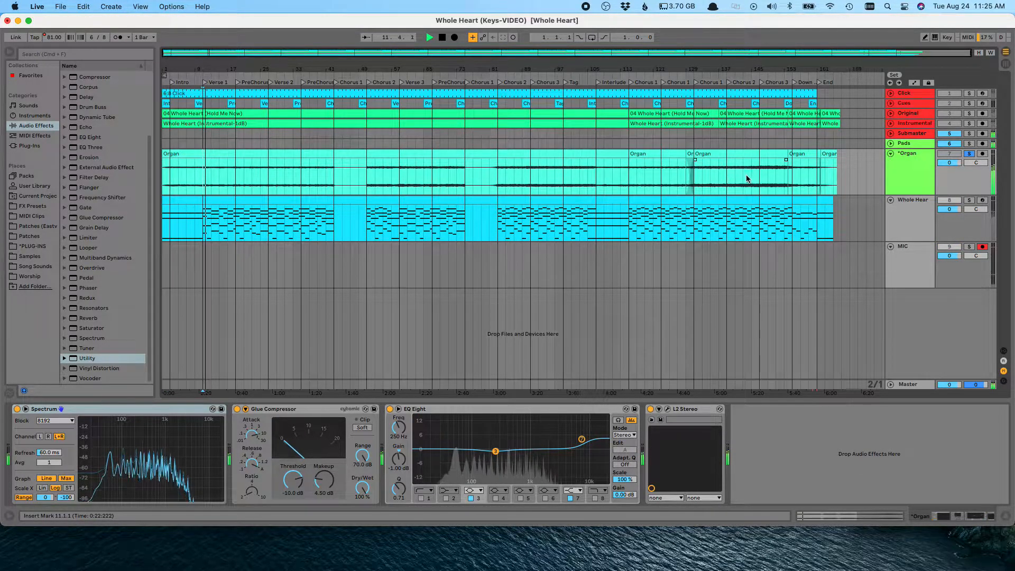
Step: Jump playback to Chorus 3, then stop and unsolo the Organ track
{"action": "left_click", "coordinate": [762, 84]}
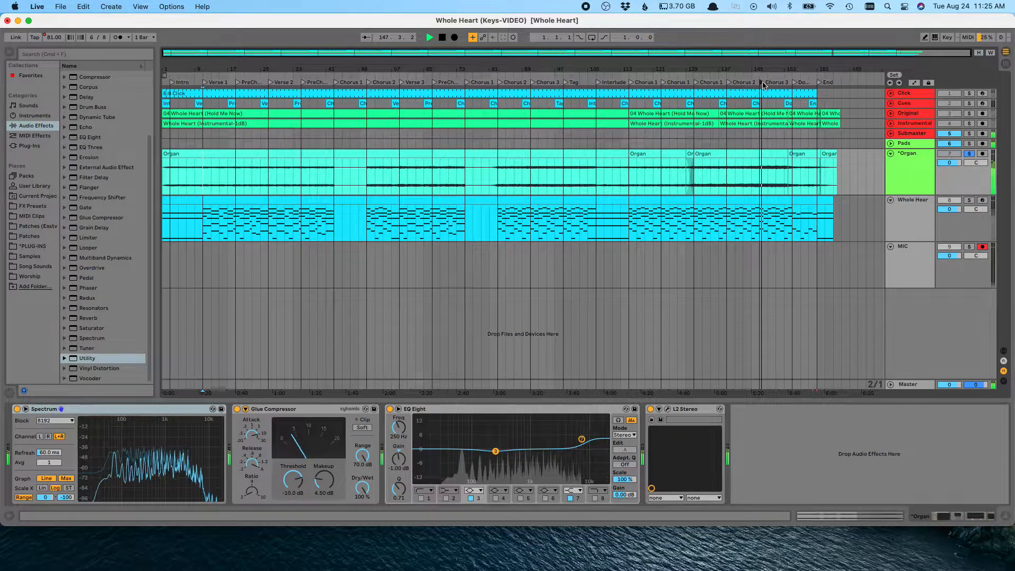
{"action": "key", "text": "space"}
{"action": "left_click", "coordinate": [969, 154]}
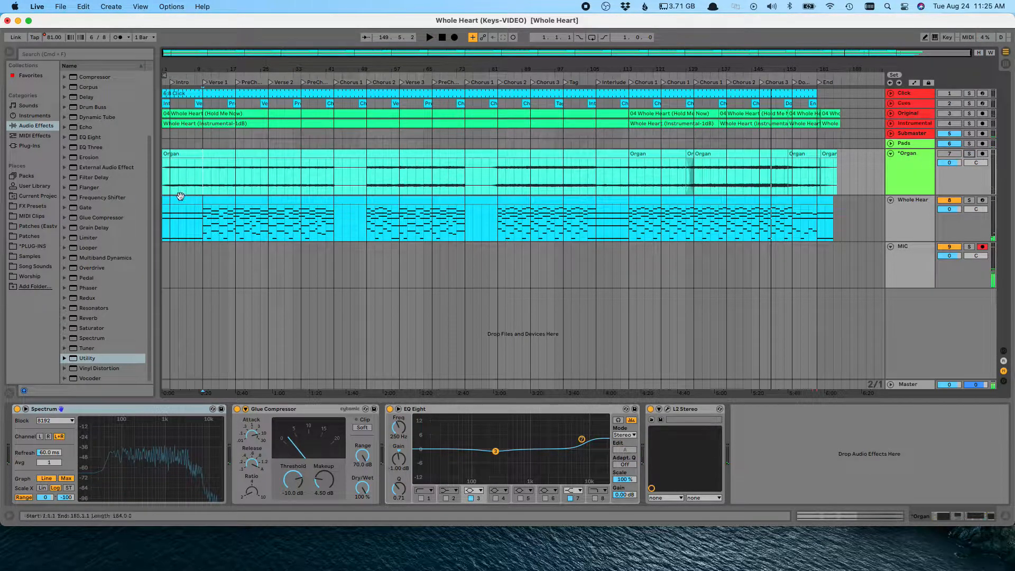
{"action": "left_click_drag", "start_coordinate": [165, 176], "coordinate": [456, 177]}
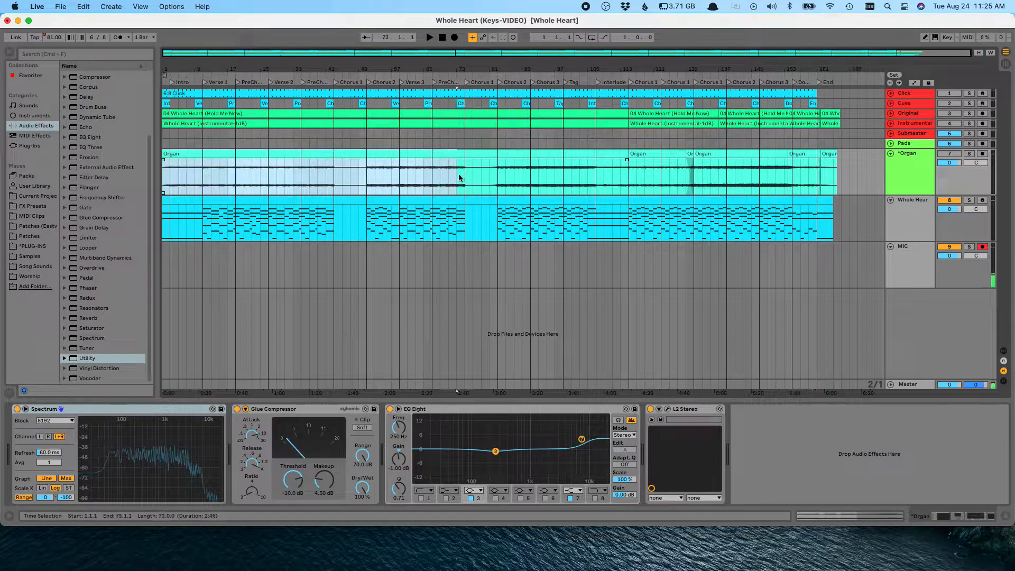
{"action": "left_click_drag", "start_coordinate": [726, 183], "coordinate": [820, 181]}
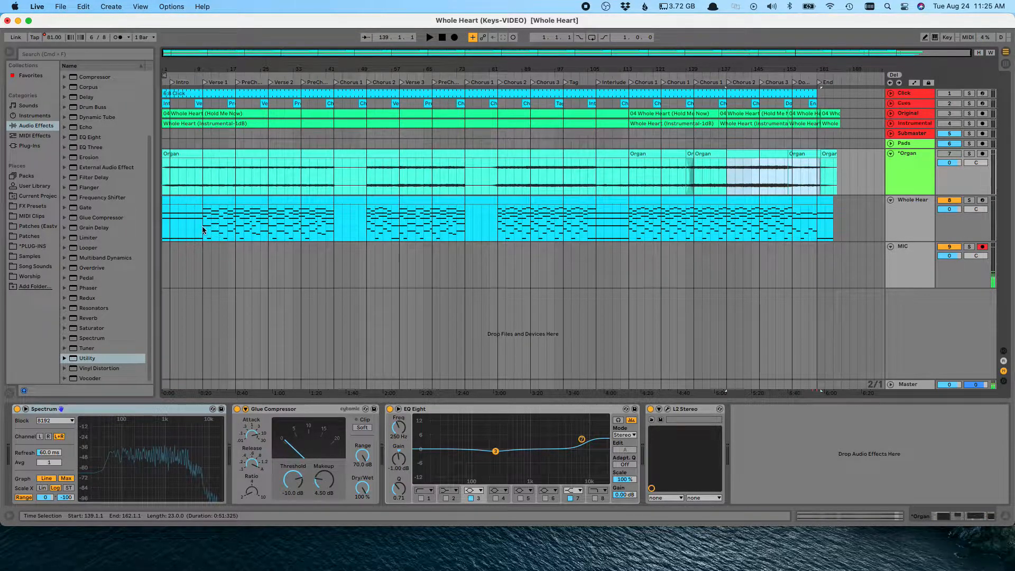
{"action": "left_click", "coordinate": [200, 225]}
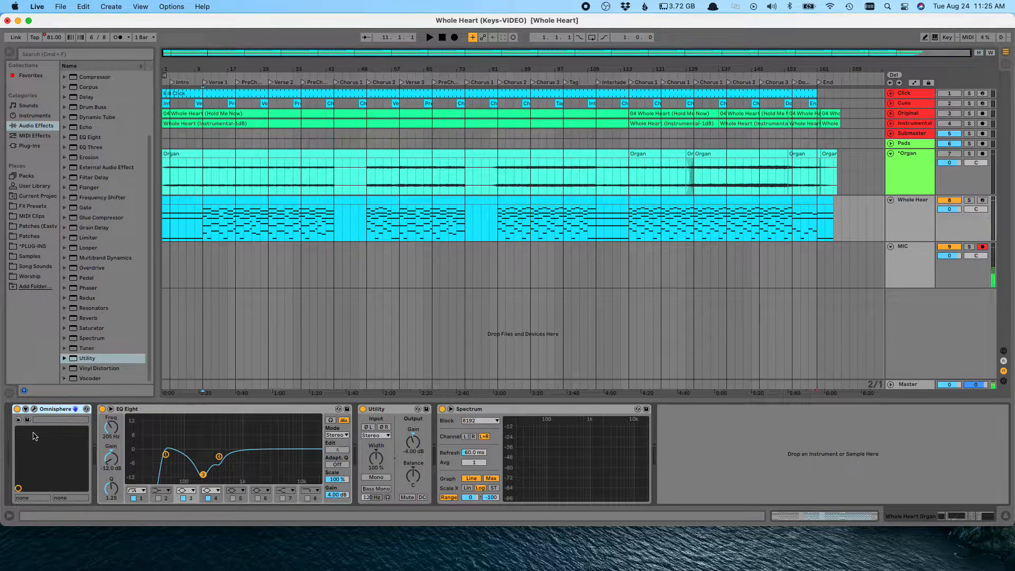
Step: Duplicate the Whole Heart MIDI track and name the copy STOCK
{"action": "left_click", "coordinate": [916, 203]}
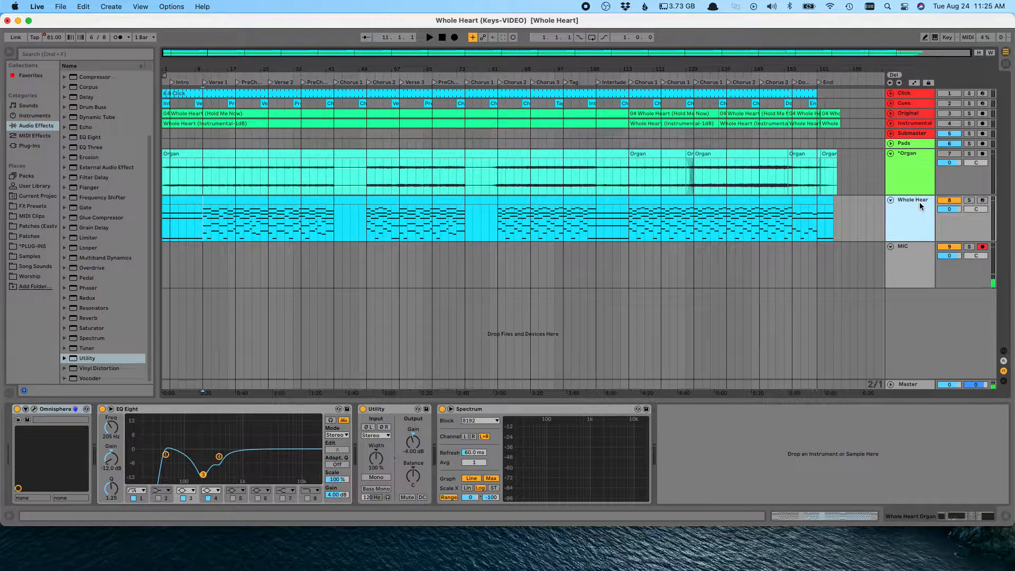
{"action": "key", "text": "super+d"}
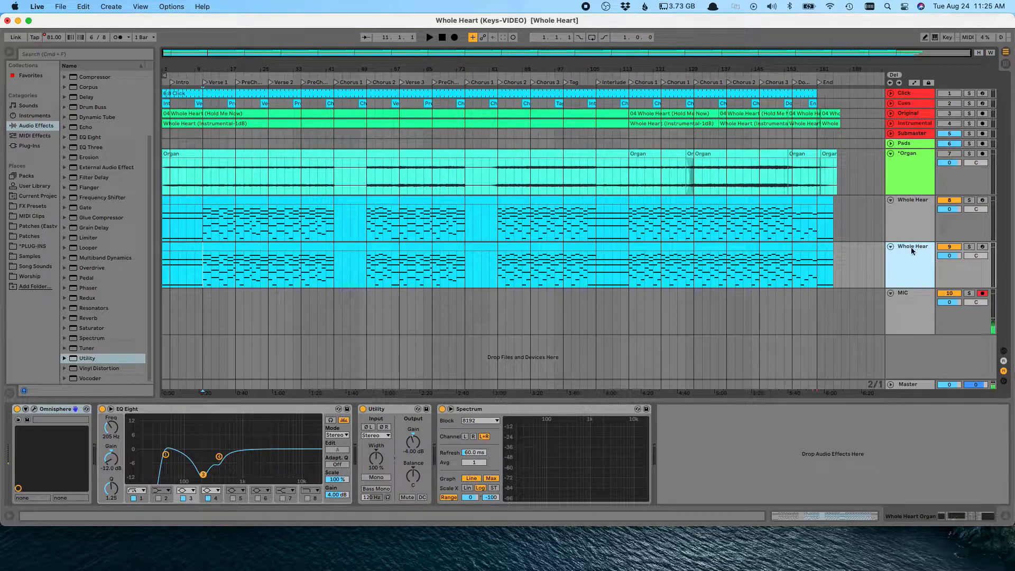
{"action": "type", "text": "SOTCK"}
{"action": "key", "text": "Return"}
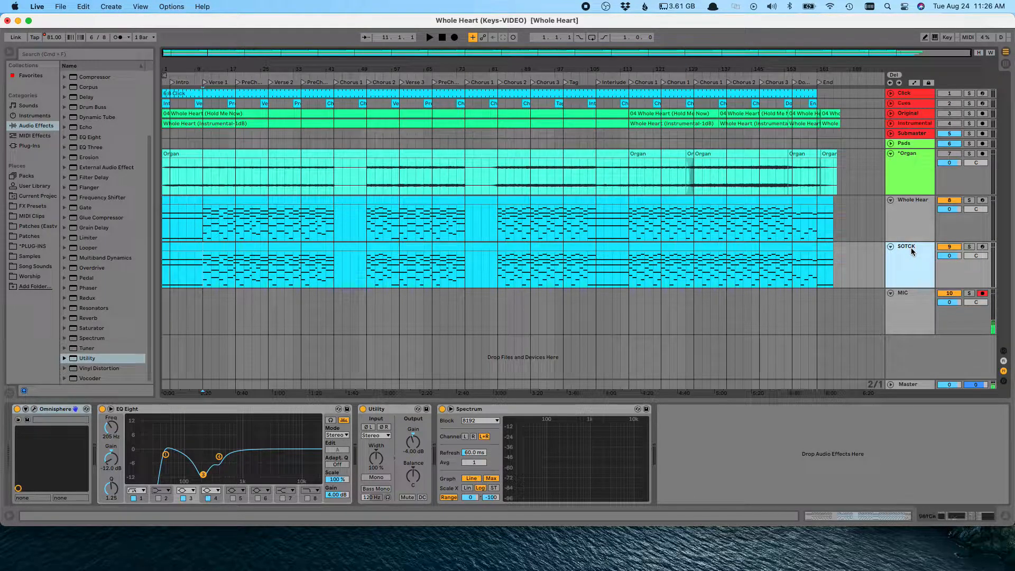
{"action": "key", "text": "super+r"}
{"action": "type", "text": "STOCK"}
{"action": "key", "text": "Return"}
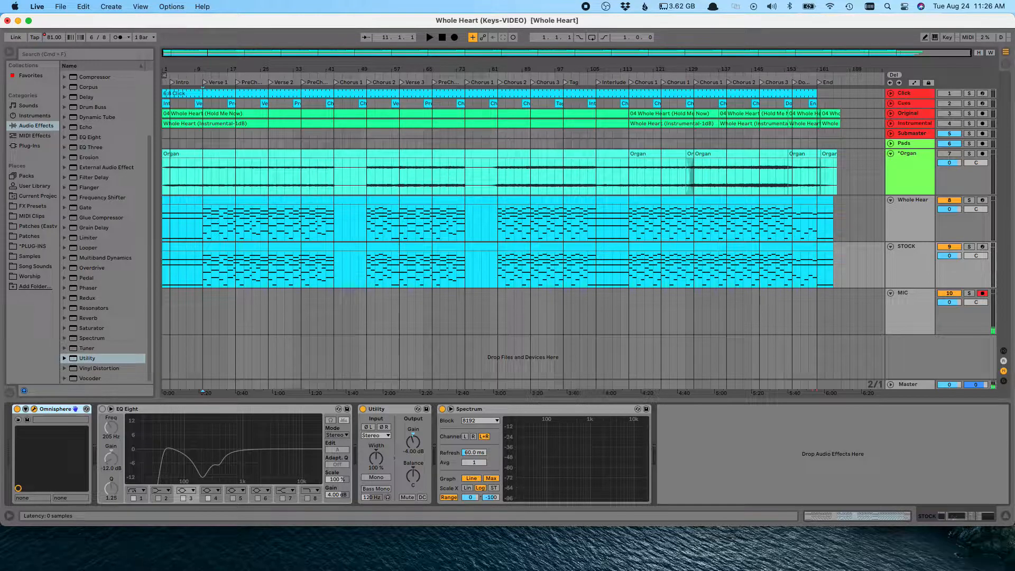
Step: Search the STOCK track's Omnisphere patch browser for rs-09 and load the Harmonial RS-09 patch
{"action": "left_click_drag", "start_coordinate": [457, 570], "coordinate": [476, 59]}
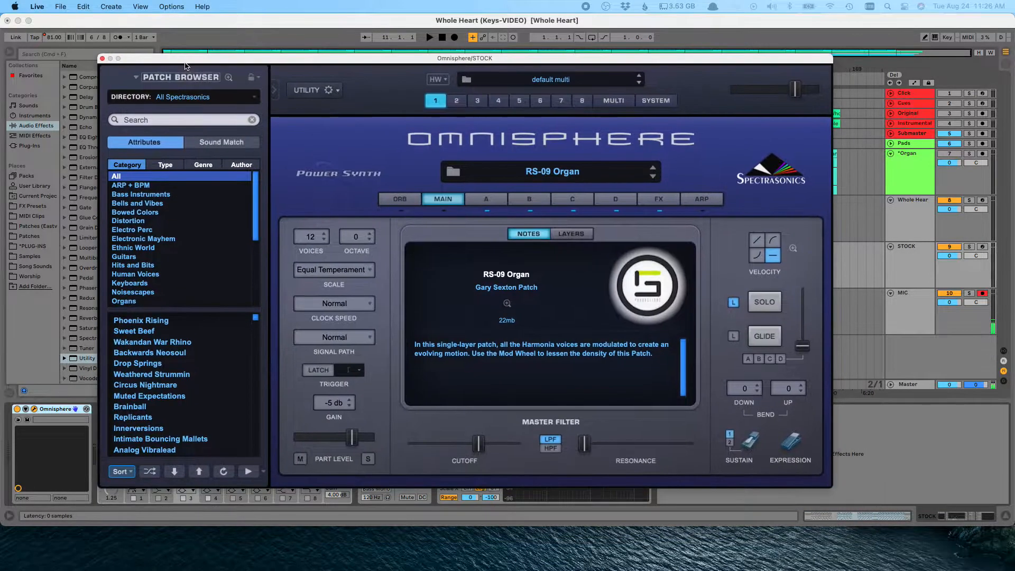
{"action": "left_click", "coordinate": [550, 180]}
{"action": "left_click", "coordinate": [715, 106]}
{"action": "type", "text": "rs-09"}
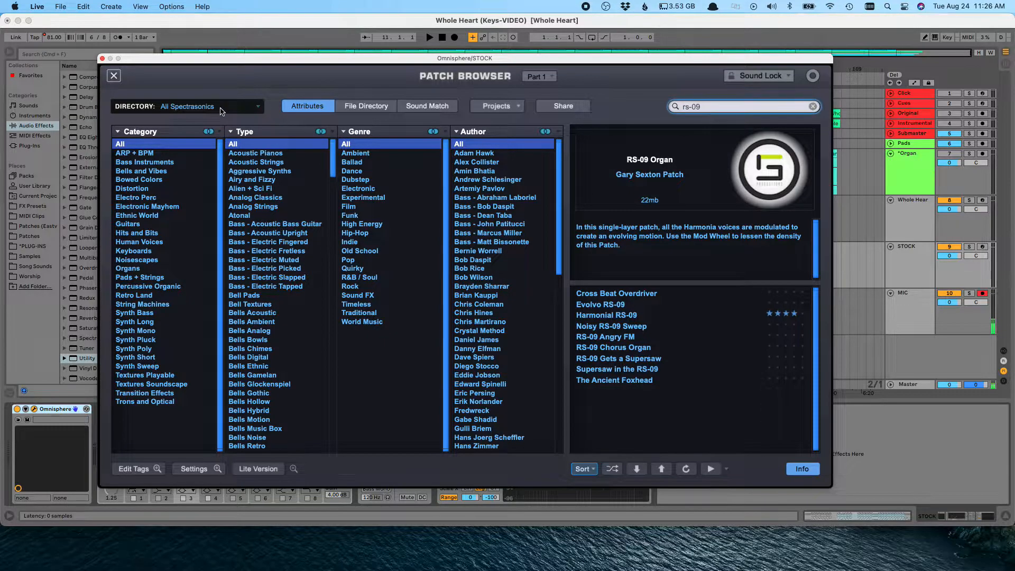
{"action": "left_click", "coordinate": [221, 108]}
{"action": "left_click", "coordinate": [221, 109]}
{"action": "left_click", "coordinate": [614, 315]}
{"action": "left_click", "coordinate": [115, 74]}
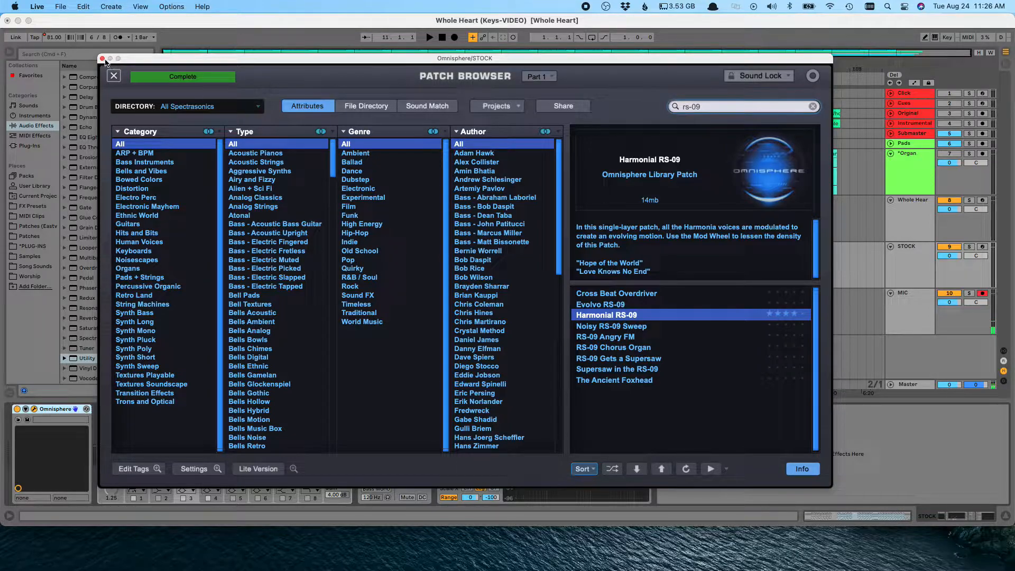
{"action": "left_click", "coordinate": [102, 58]}
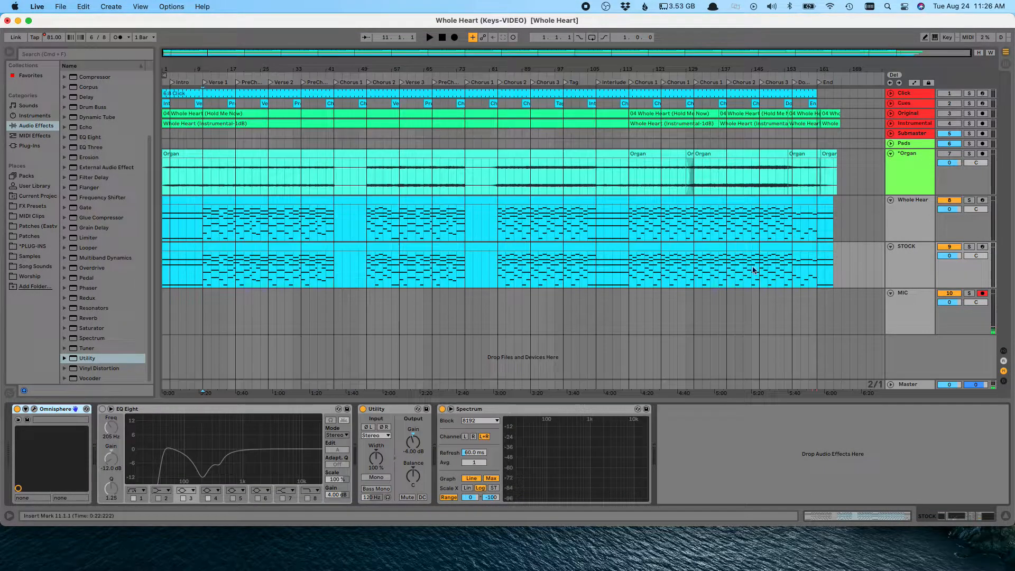
Step: Deactivate the STOCK track
{"action": "left_click", "coordinate": [926, 247]}
{"action": "left_click", "coordinate": [944, 248]}
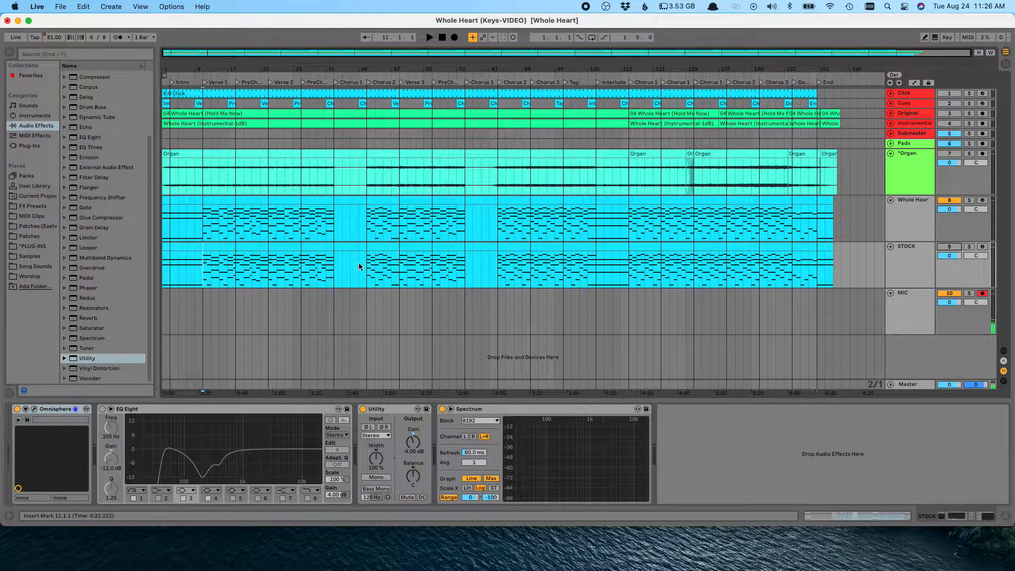
{"action": "left_click", "coordinate": [915, 255]}
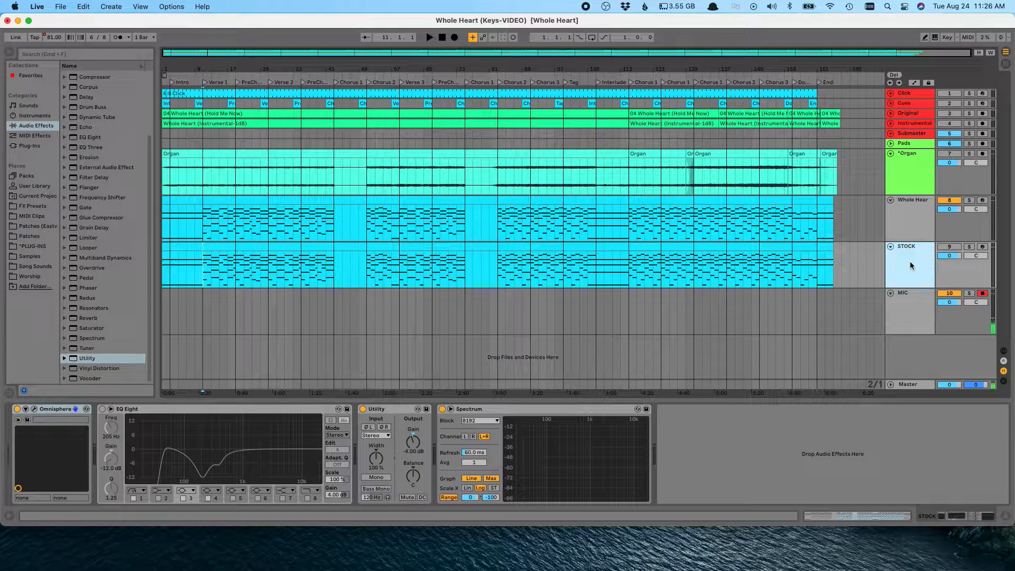
{"action": "left_click", "coordinate": [908, 168]}
{"action": "left_click", "coordinate": [914, 286]}
{"action": "left_click", "coordinate": [913, 214]}
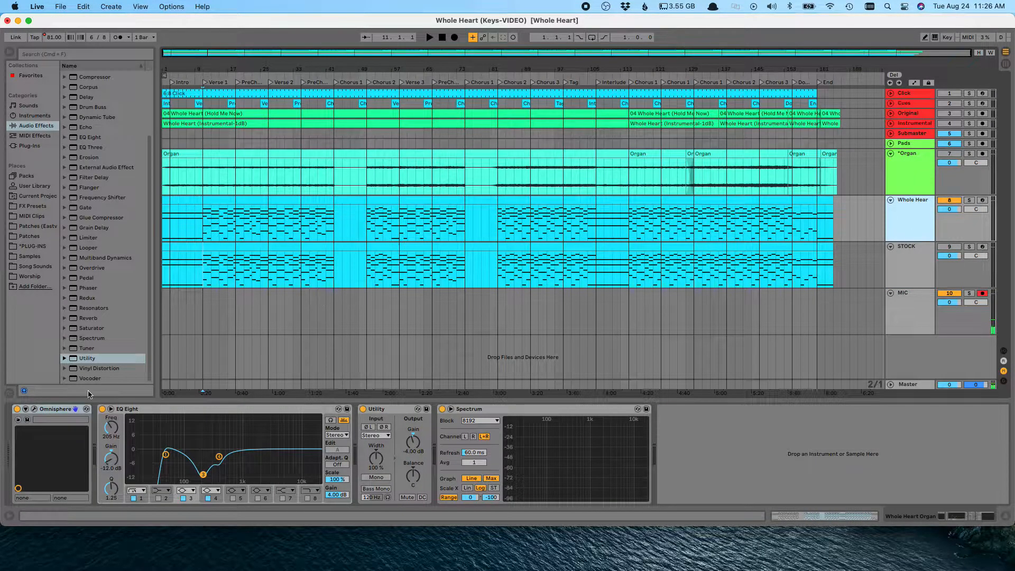
{"action": "left_click", "coordinate": [925, 269]}
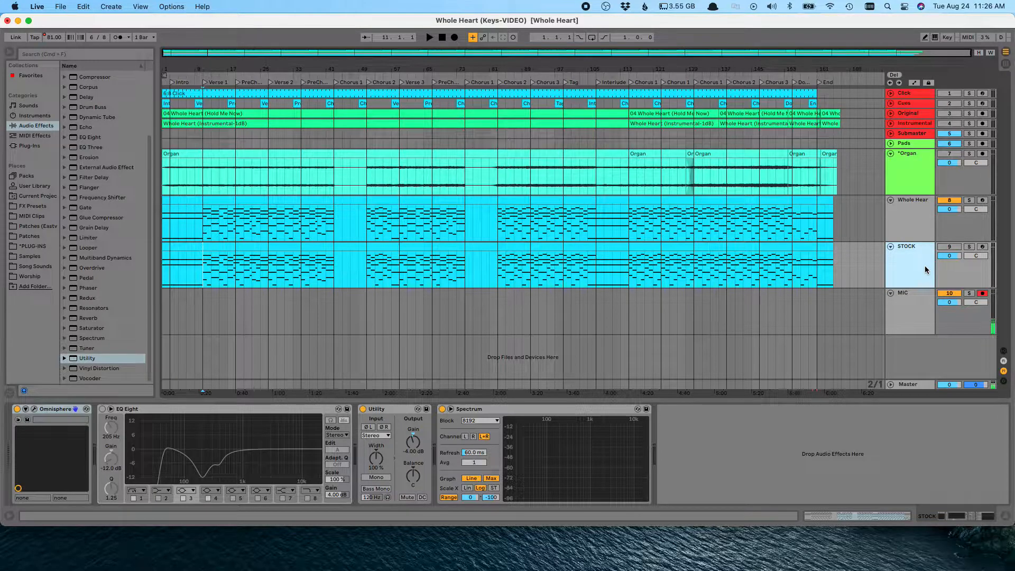
Step: Solo the STOCK track and play, switching the solo between the Organ and STOCK tracks to compare them
{"action": "left_click", "coordinate": [969, 247]}
{"action": "key", "text": "space"}
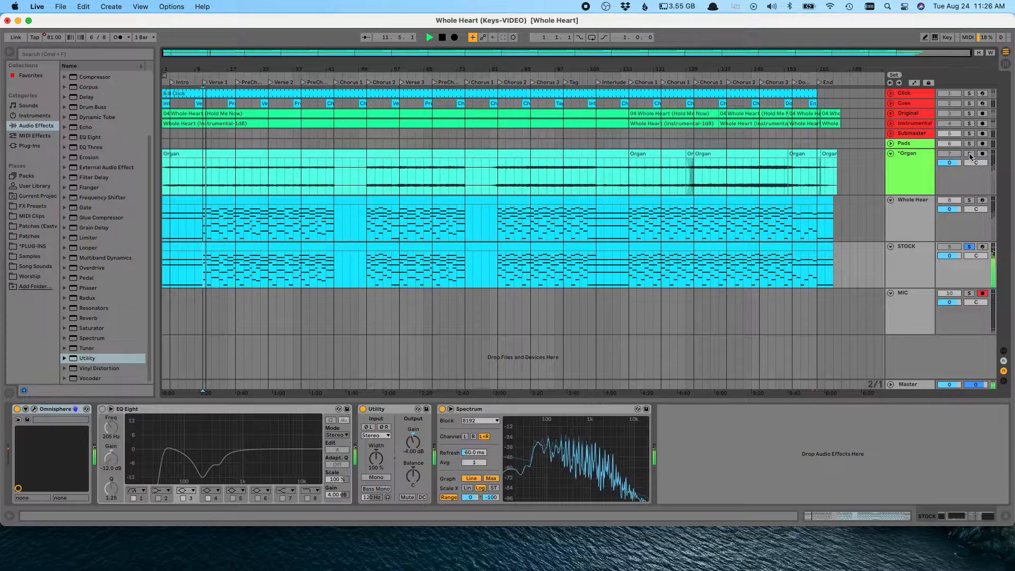
{"action": "left_click", "coordinate": [969, 153]}
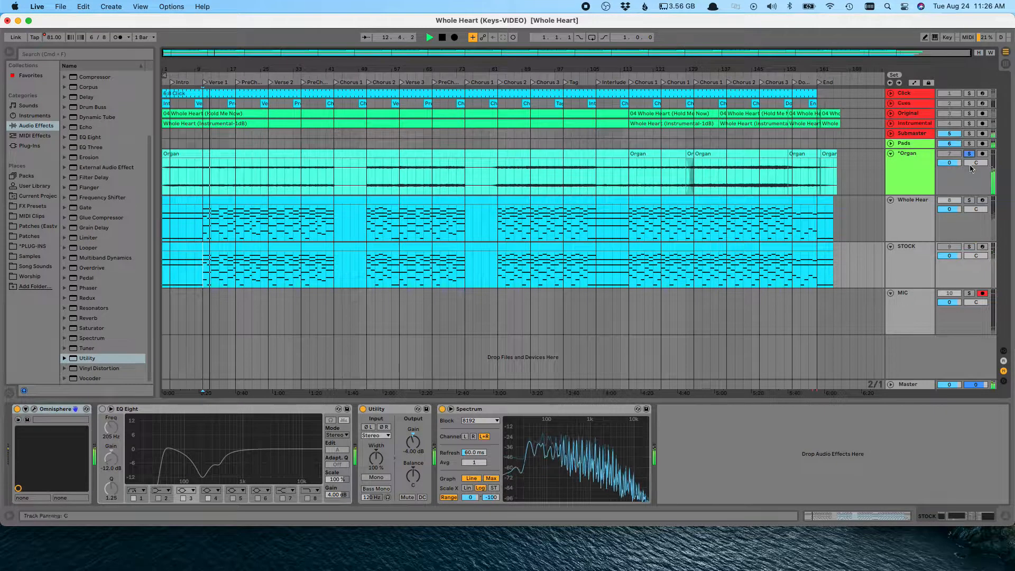
{"action": "left_click", "coordinate": [969, 247]}
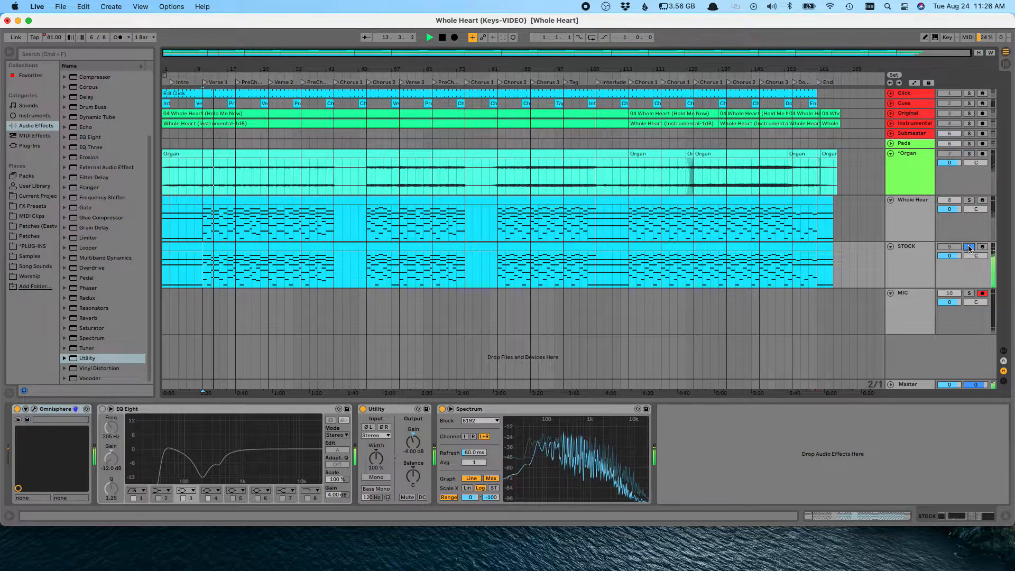
Step: Set the STOCK track's Utility gain to -13 dB, then switch the solo back to the Organ track
{"action": "key", "text": "Tab"}
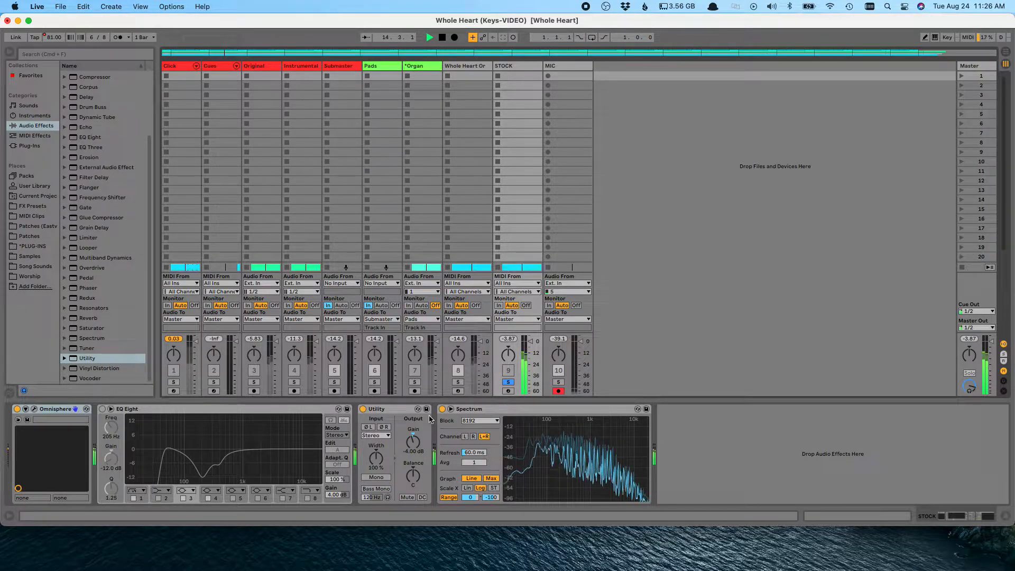
{"action": "left_click", "coordinate": [410, 452]}
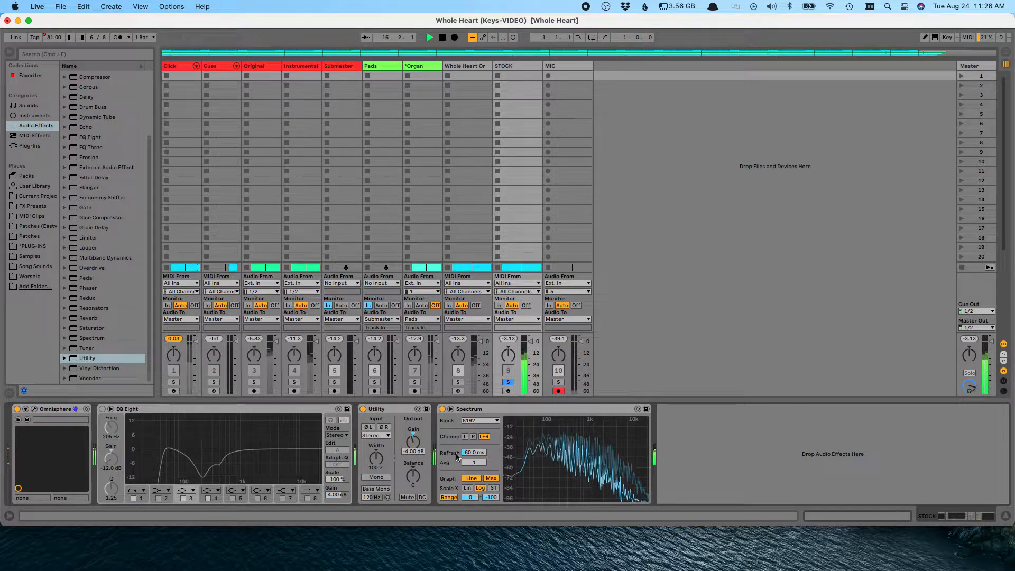
{"action": "type", "text": "-13"}
{"action": "key", "text": "Return"}
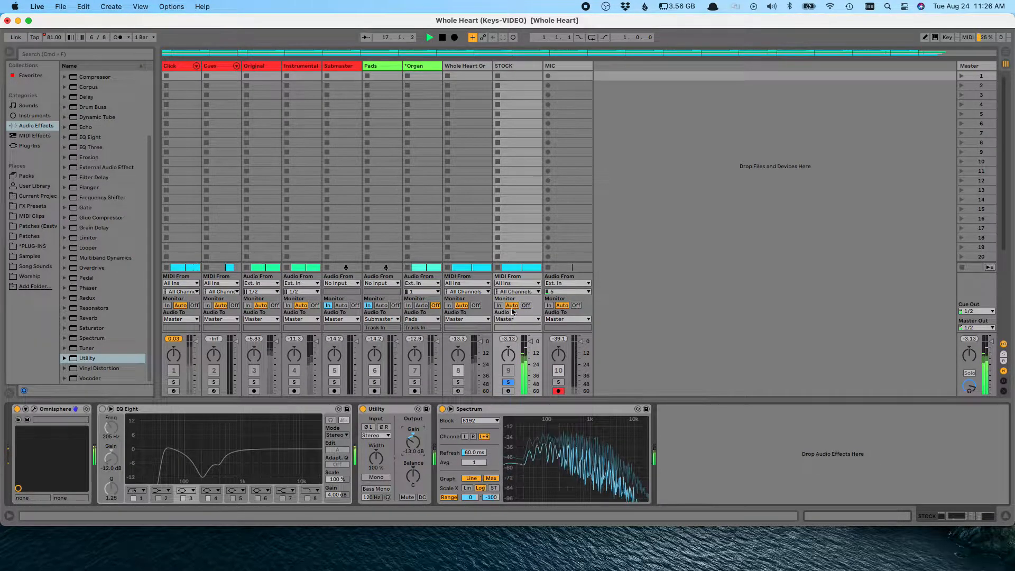
{"action": "key", "text": "Tab"}
{"action": "left_click", "coordinate": [969, 153]}
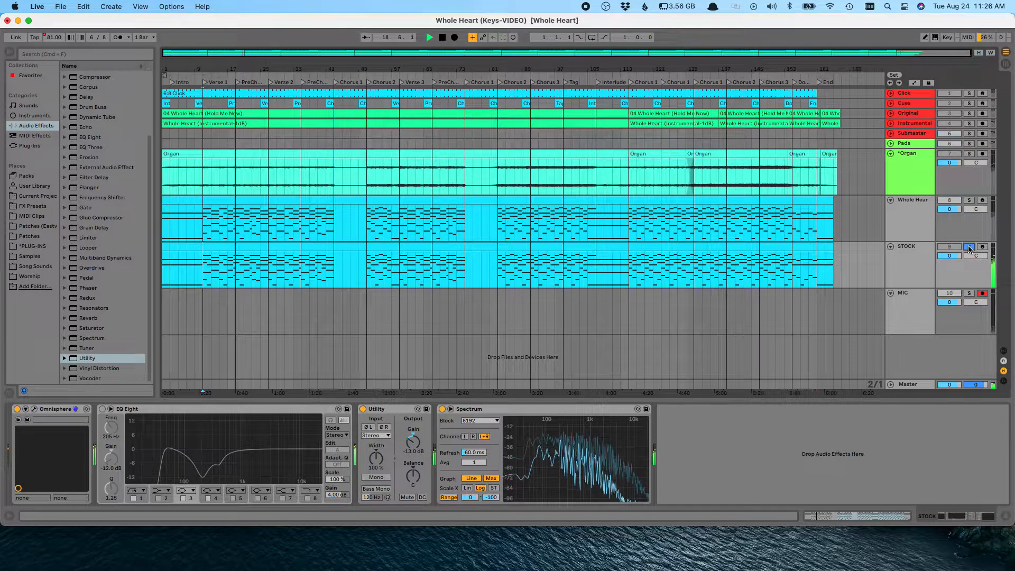
Step: Stop playback and clear the Organ track's solo
{"action": "key", "text": "space"}
{"action": "left_click", "coordinate": [970, 153]}
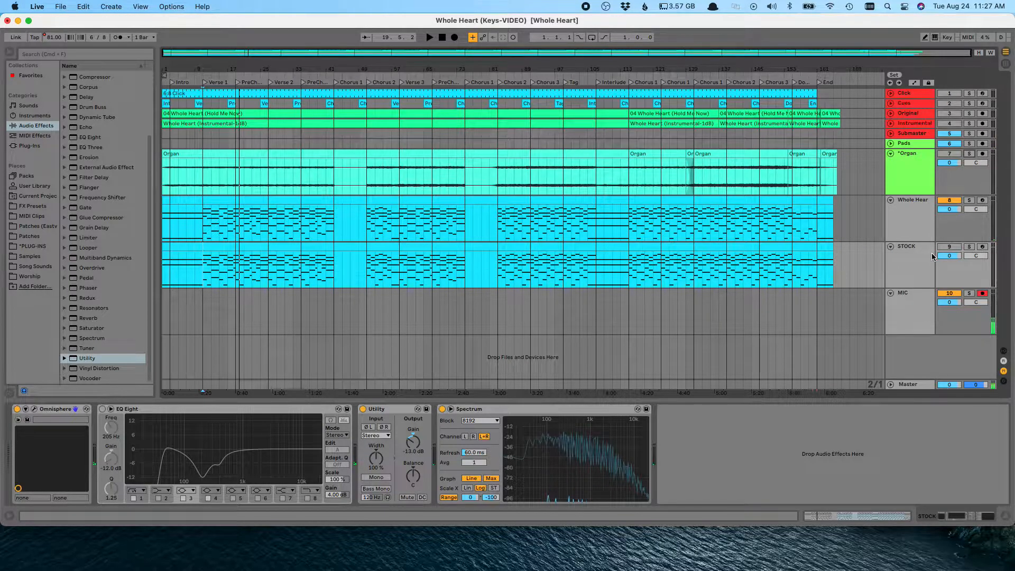
Step: Open the STOCK track's Omnisphere editor window and move it up over the arrangement
{"action": "left_click", "coordinate": [907, 258]}
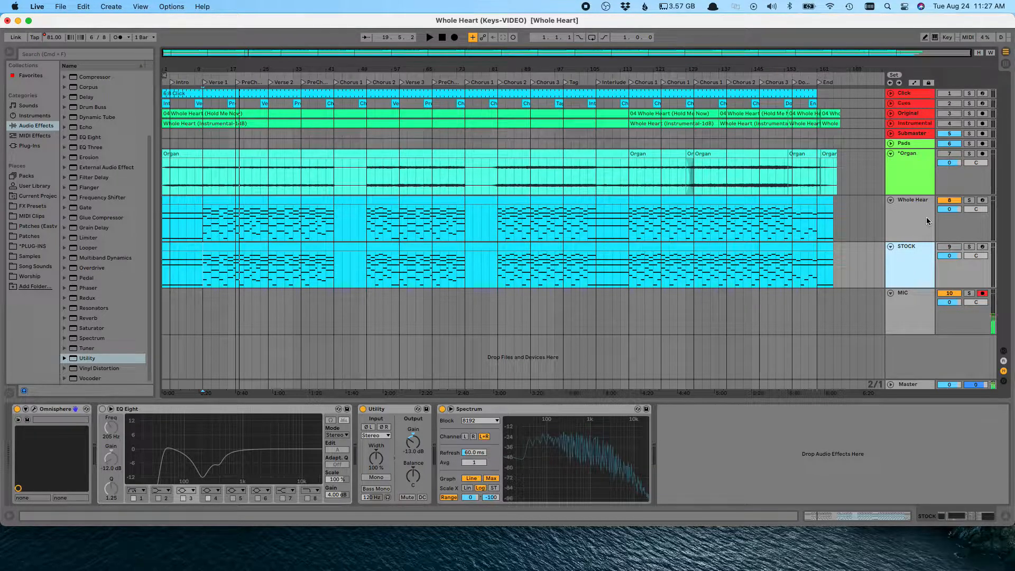
{"action": "left_click", "coordinate": [34, 408]}
{"action": "left_click_drag", "start_coordinate": [406, 366], "coordinate": [356, 157]}
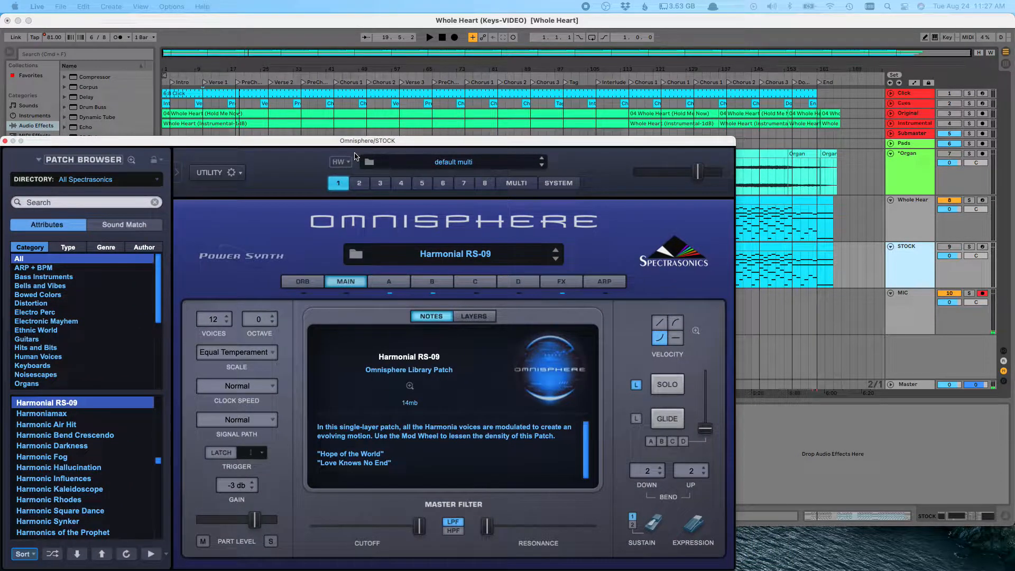
Step: Open the Whole Heart track's Omnisphere editor window and move it into the same place
{"action": "left_click", "coordinate": [915, 220]}
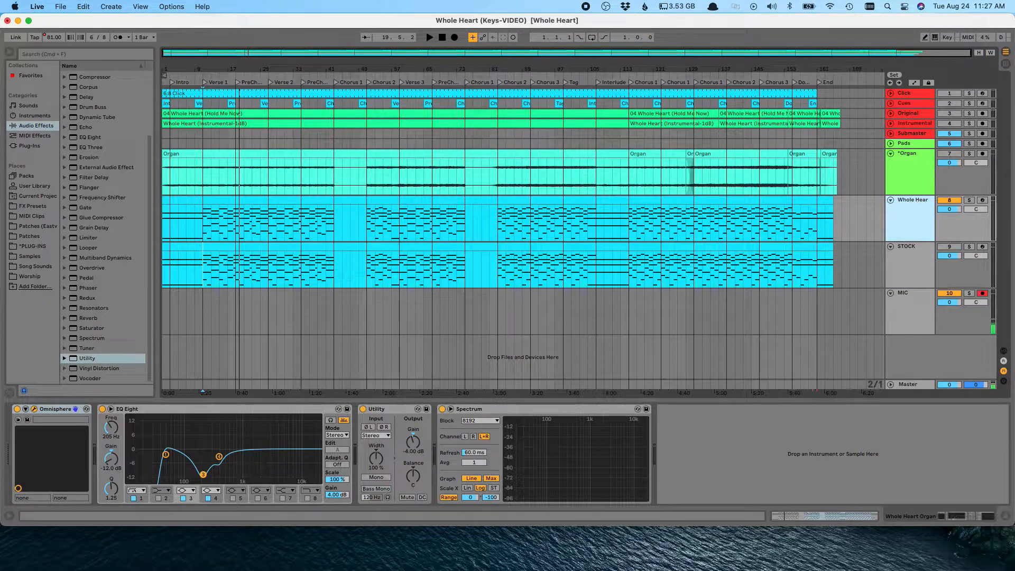
{"action": "left_click", "coordinate": [34, 409]}
{"action": "left_click_drag", "start_coordinate": [464, 471], "coordinate": [404, 147]}
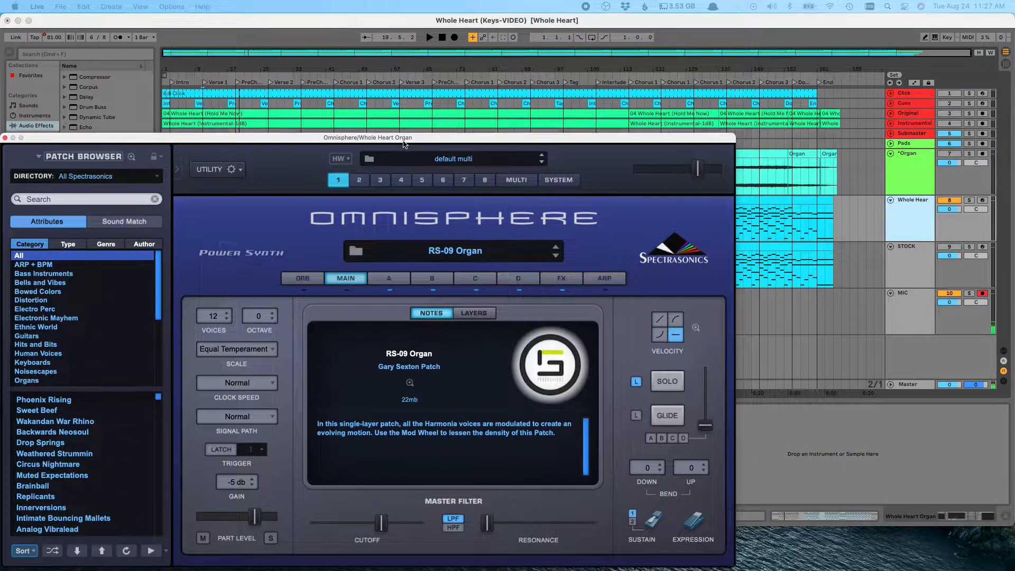
Step: Switch between the STOCK and Whole Heart tracks to compare their Omnisphere patches
{"action": "left_click", "coordinate": [902, 253]}
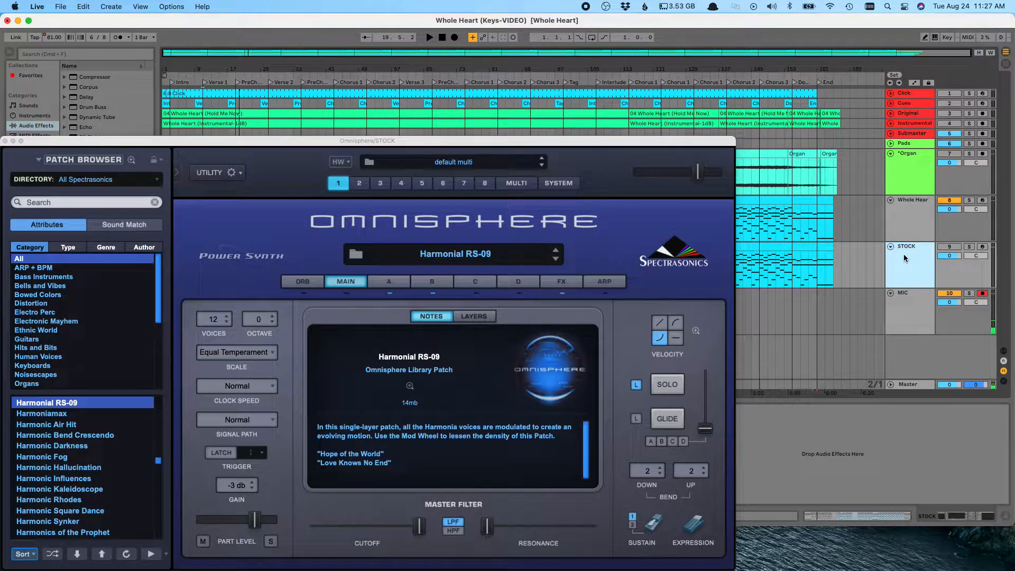
{"action": "key", "text": "Up"}
{"action": "key", "text": "Down"}
{"action": "key", "text": "Up"}
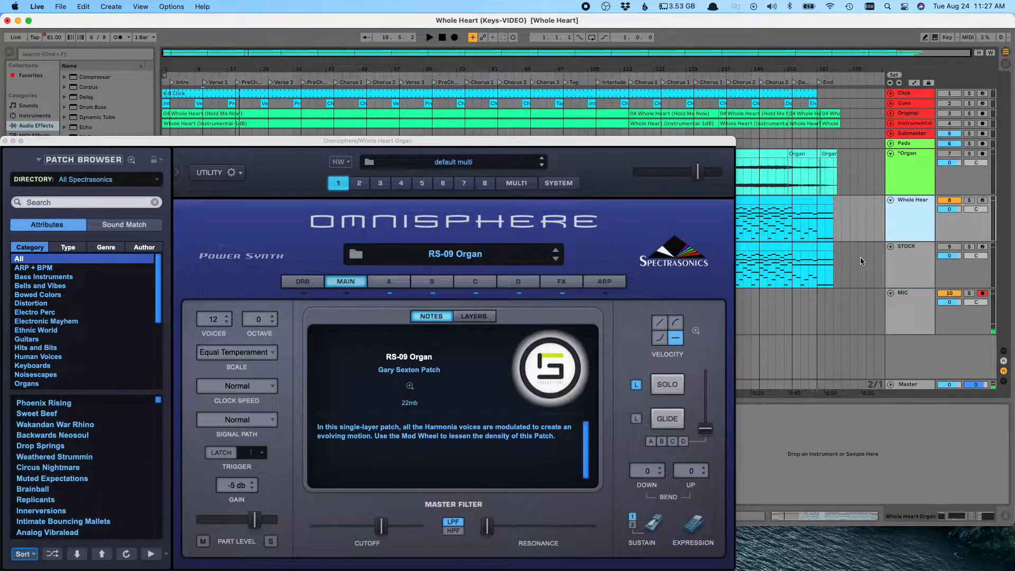
{"action": "key", "text": "Down"}
Step: Show layer A in both Omnisphere patches and switch between the tracks to compare their layer A settings
{"action": "left_click", "coordinate": [399, 279]}
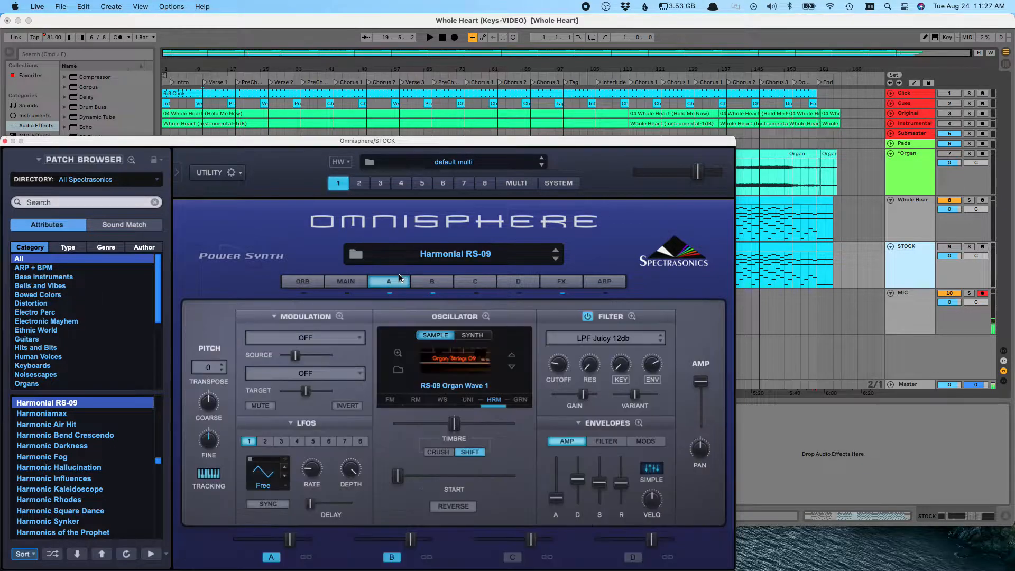
{"action": "left_click", "coordinate": [909, 228]}
{"action": "left_click", "coordinate": [397, 280]}
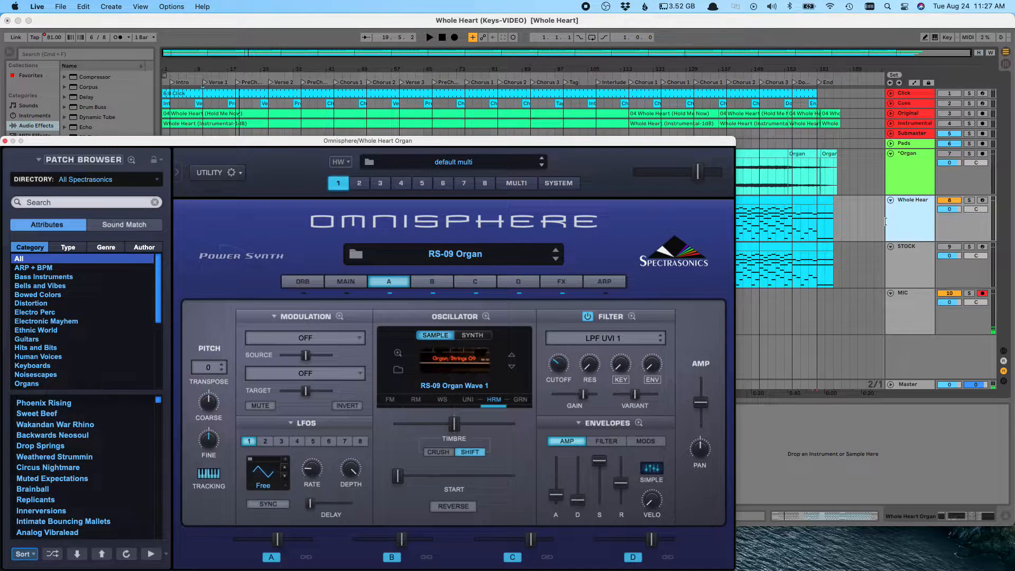
{"action": "left_click", "coordinate": [915, 220]}
{"action": "key", "text": "Down"}
{"action": "key", "text": "Up"}
{"action": "key", "text": "Down"}
{"action": "key", "text": "Up"}
{"action": "key", "text": "Down"}
{"action": "key", "text": "Up"}
{"action": "key", "text": "Down"}
{"action": "key", "text": "Up"}
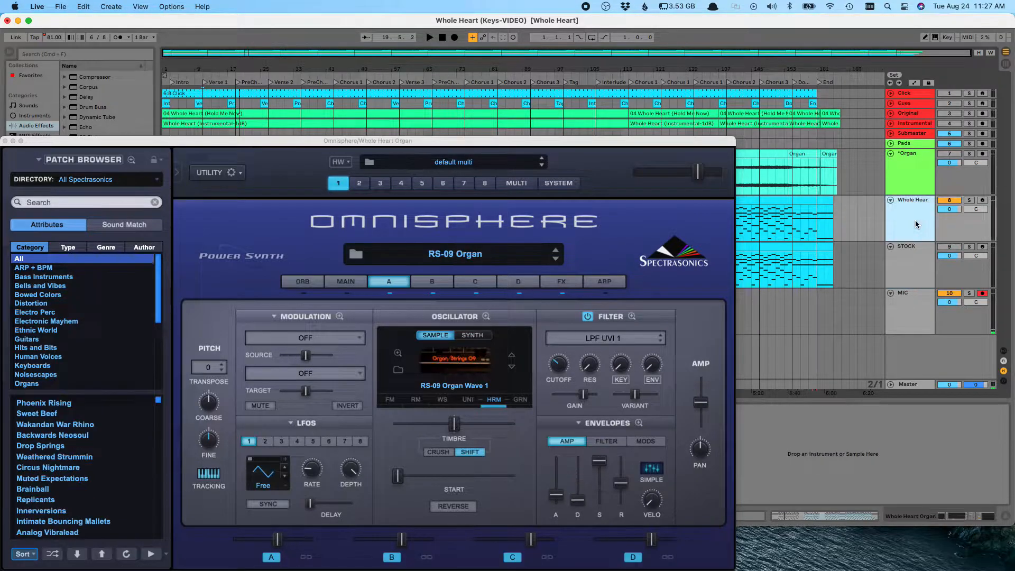
{"action": "key", "text": "Down"}
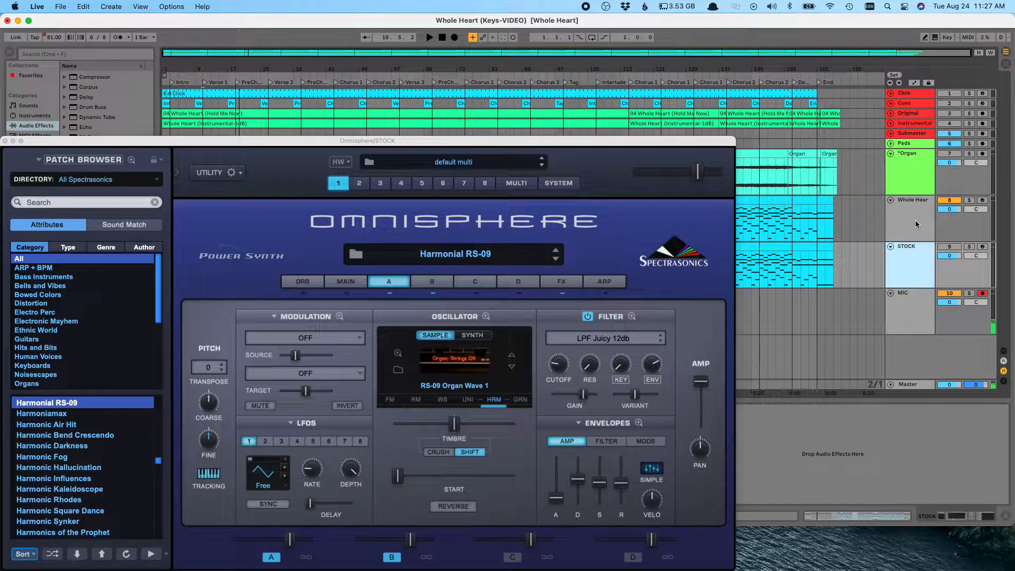
{"action": "key", "text": "Up"}
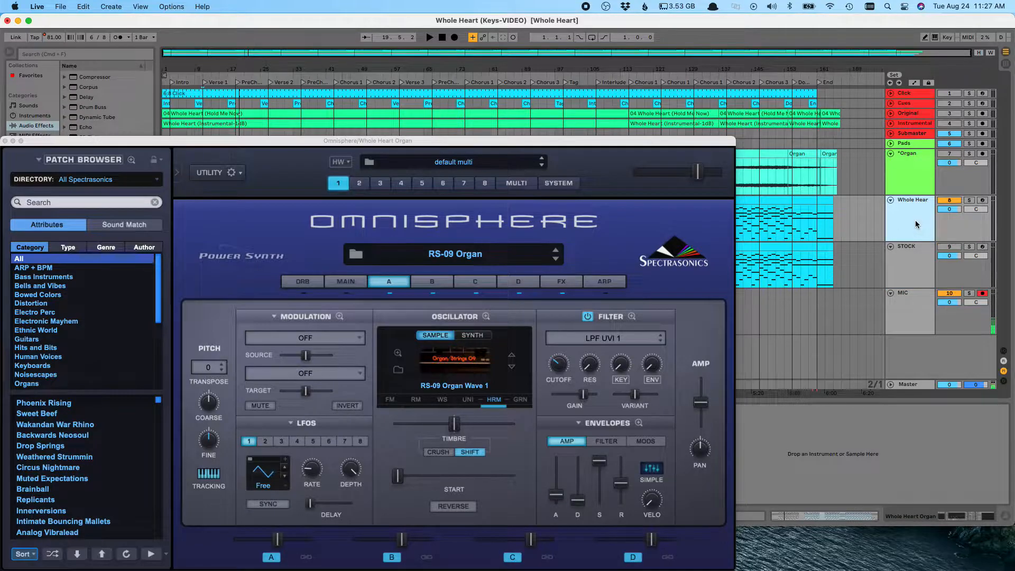
{"action": "key", "text": "Down"}
{"action": "key", "text": "Up"}
Step: Inspect the layer A modulation routings of both patches, viewing the Wheel -> Cutoff routing in the Whole Heart patch
{"action": "left_click", "coordinate": [306, 339]}
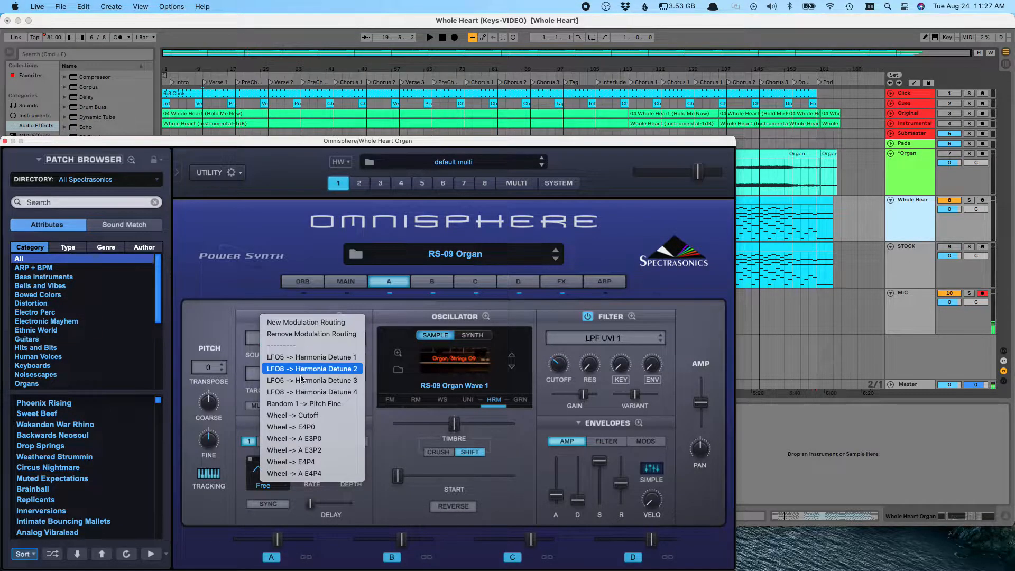
{"action": "left_click", "coordinate": [304, 415]}
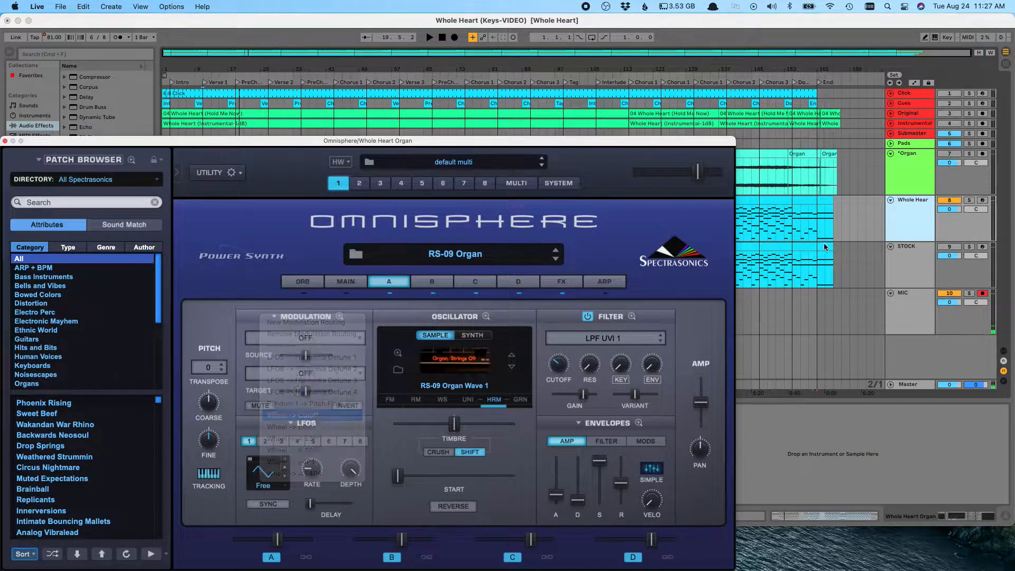
{"action": "left_click", "coordinate": [901, 256]}
{"action": "left_click", "coordinate": [310, 337]}
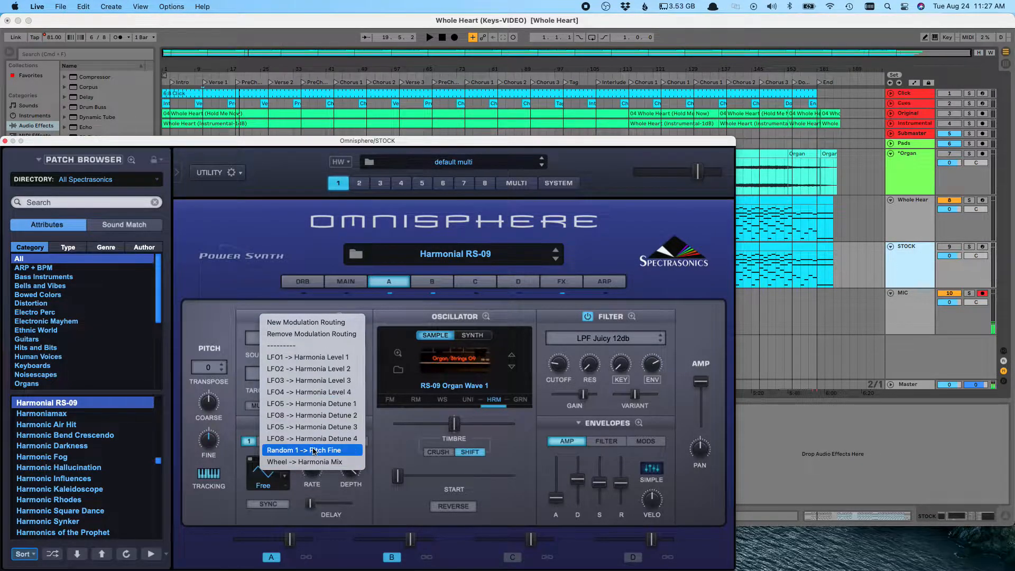
{"action": "left_click", "coordinate": [412, 417]}
{"action": "left_click", "coordinate": [914, 266]}
Step: Switch repeatedly between the Whole Heart and STOCK tracks to compare their layer A settings
{"action": "left_click", "coordinate": [908, 220]}
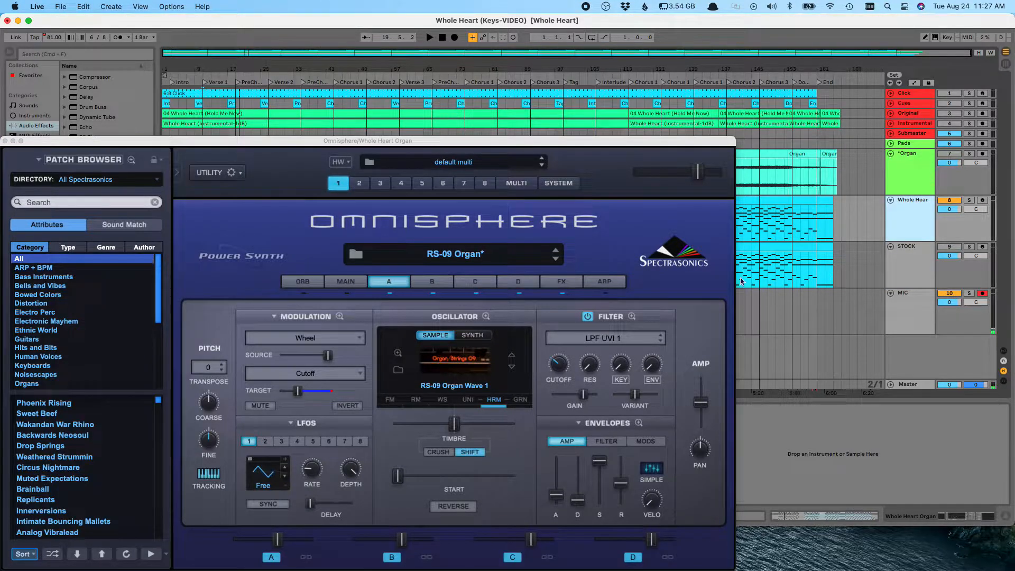
{"action": "left_click", "coordinate": [908, 258]}
{"action": "left_click", "coordinate": [906, 211]}
{"action": "left_click", "coordinate": [904, 261]}
{"action": "left_click", "coordinate": [907, 217]}
{"action": "left_click", "coordinate": [912, 269]}
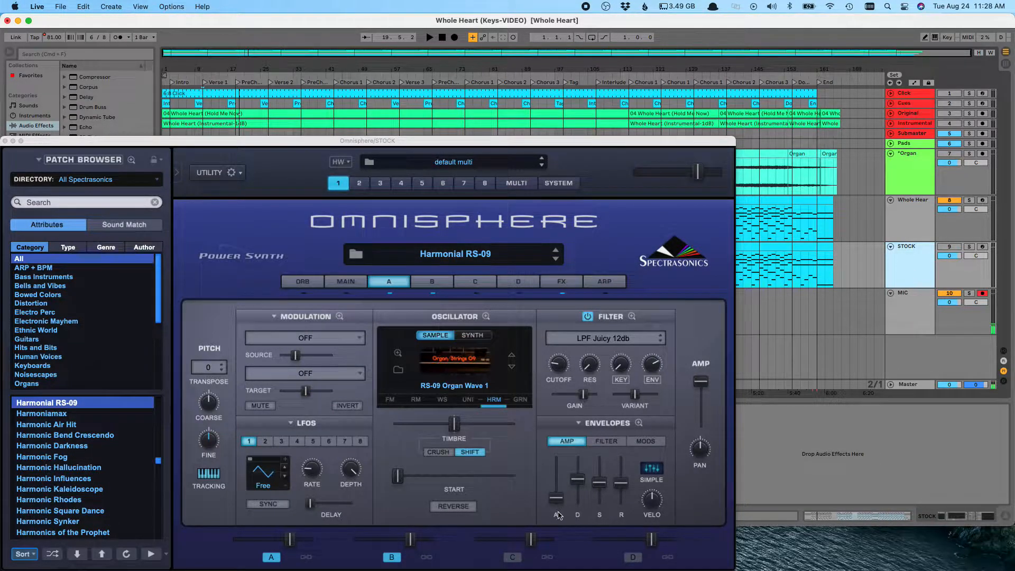
{"action": "left_click", "coordinate": [907, 222]}
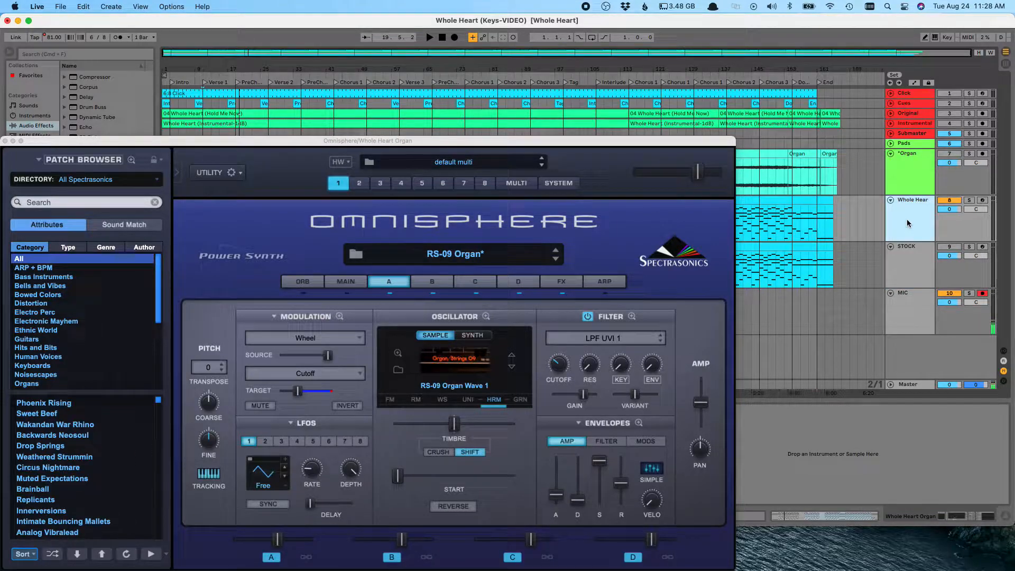
{"action": "left_click", "coordinate": [906, 260]}
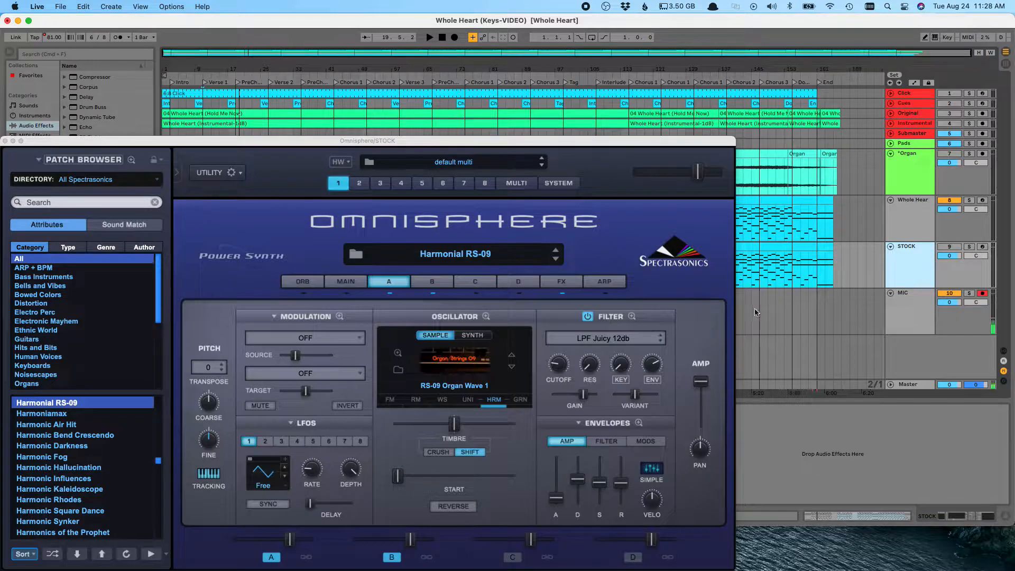
{"action": "left_click", "coordinate": [900, 238]}
{"action": "left_click", "coordinate": [903, 262]}
{"action": "left_click", "coordinate": [910, 217]}
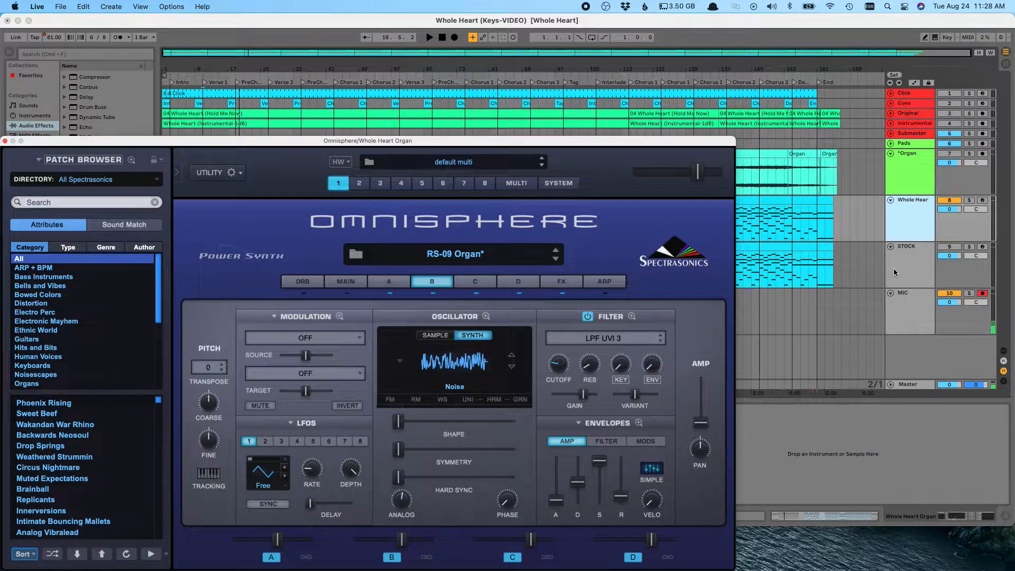
{"action": "left_click", "coordinate": [905, 267]}
Step: Show layer B in both patches, then flip between layers C and D of the Whole Heart patch
{"action": "left_click", "coordinate": [423, 285]}
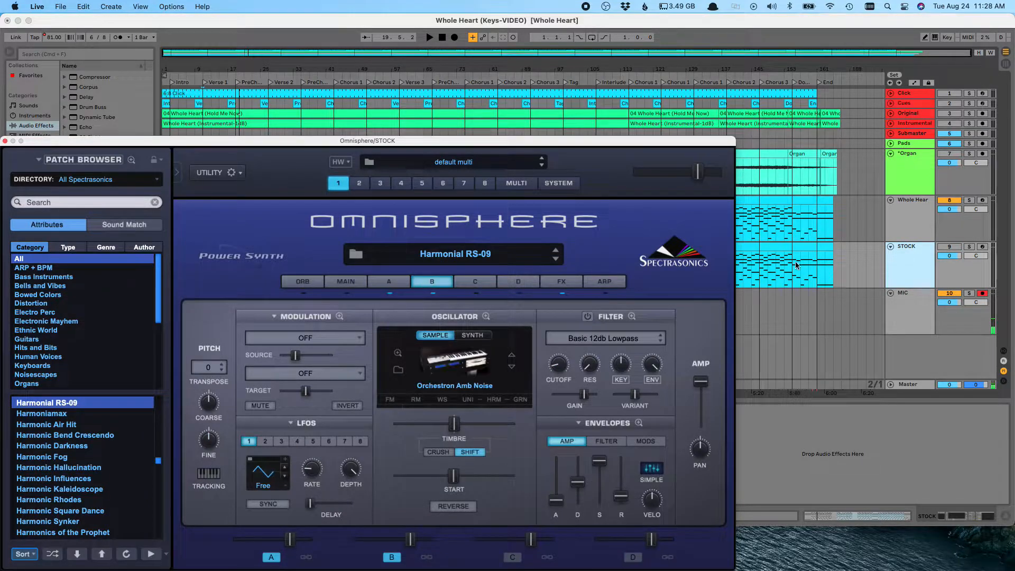
{"action": "left_click", "coordinate": [908, 201]}
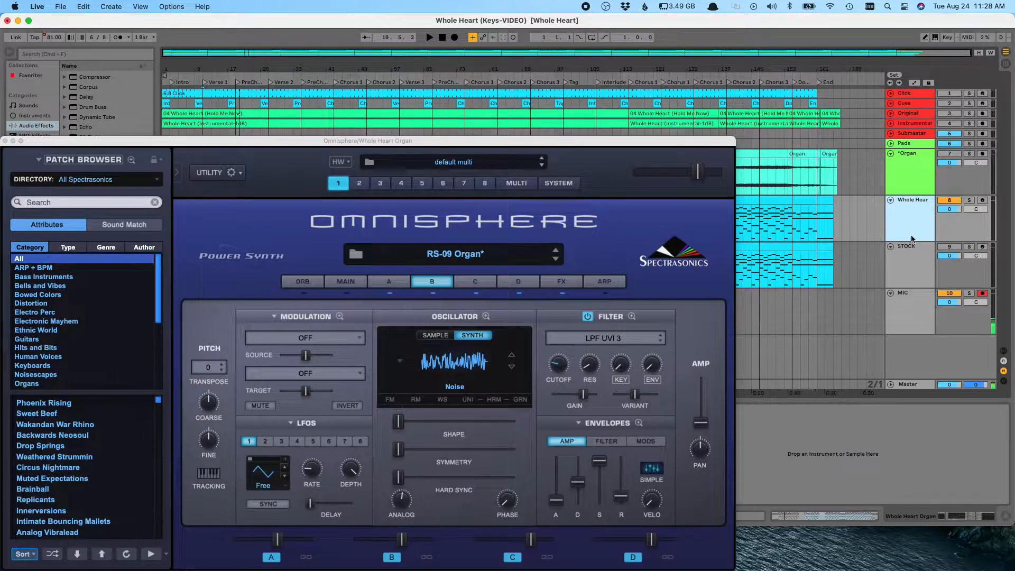
{"action": "left_click", "coordinate": [440, 290]}
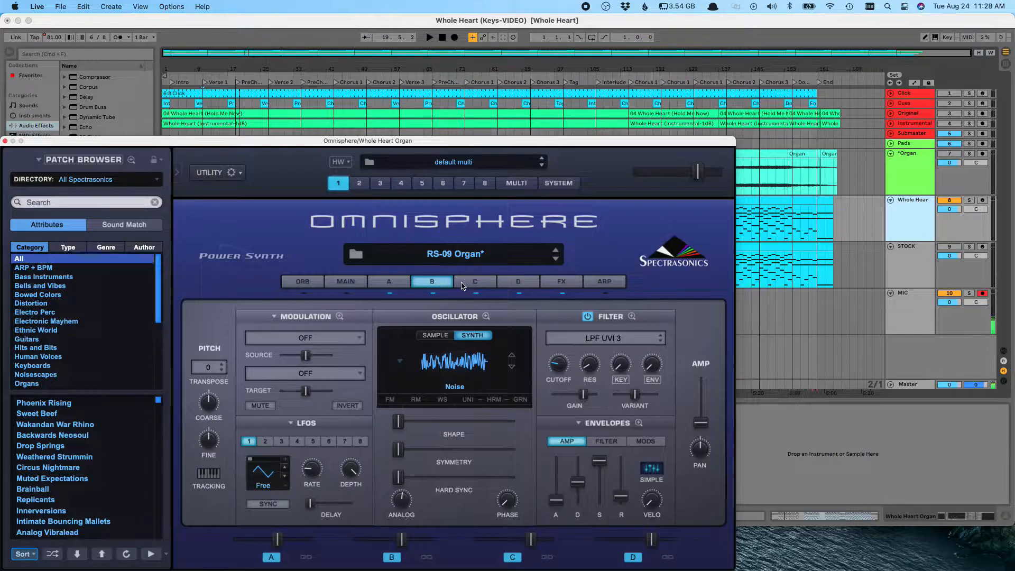
{"action": "left_click", "coordinate": [467, 286]}
{"action": "left_click", "coordinate": [512, 285]}
{"action": "left_click", "coordinate": [472, 284]}
{"action": "left_click", "coordinate": [508, 284]}
{"action": "left_click", "coordinate": [473, 287]}
{"action": "left_click", "coordinate": [508, 285]}
{"action": "left_click", "coordinate": [481, 286]}
Step: Inspect the Whole Heart patch's layer C and D modulation routings, including Wheel -> Cutoff, Wheel -> E4P0 and Wheel -> E4P4
{"action": "left_click", "coordinate": [309, 318]}
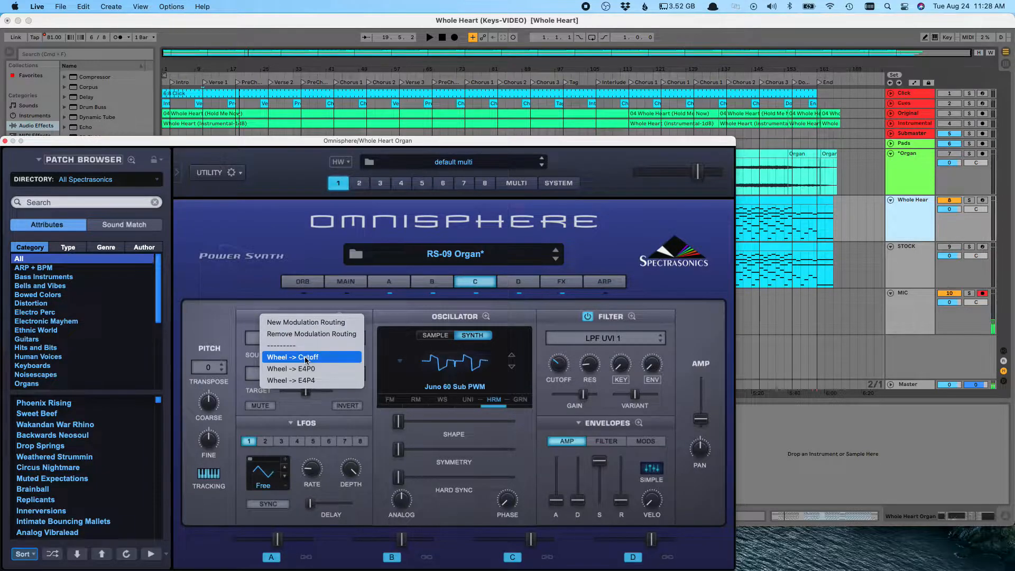
{"action": "left_click", "coordinate": [306, 358]}
{"action": "left_click", "coordinate": [306, 317]}
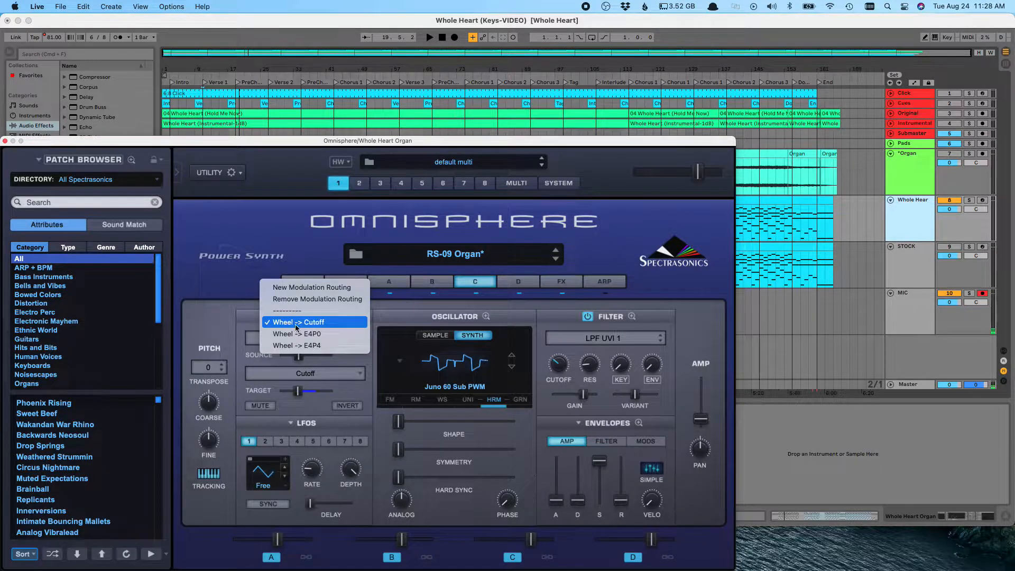
{"action": "left_click", "coordinate": [312, 338]}
{"action": "left_click", "coordinate": [313, 320]}
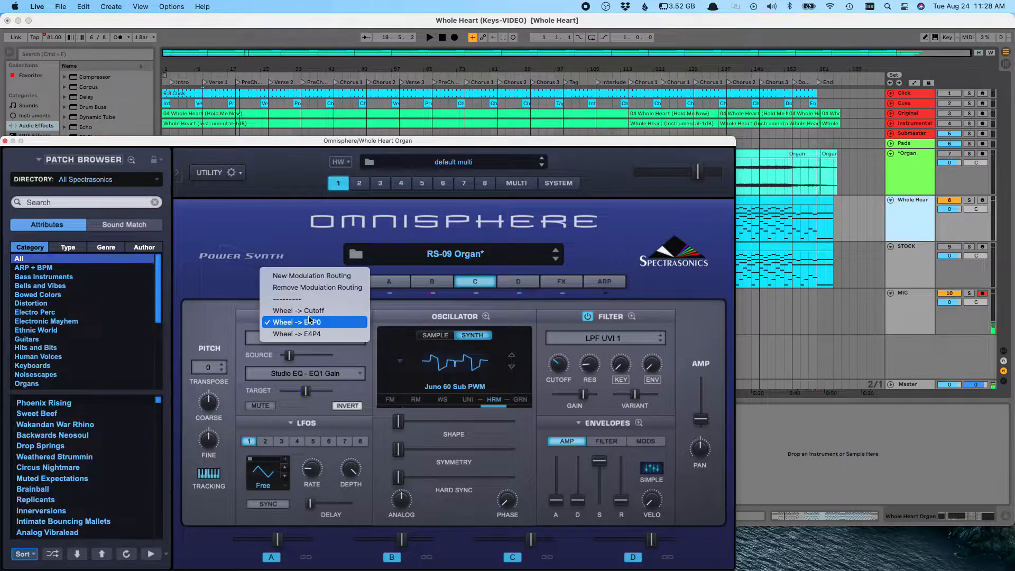
{"action": "left_click", "coordinate": [310, 335]}
{"action": "left_click", "coordinate": [518, 282]}
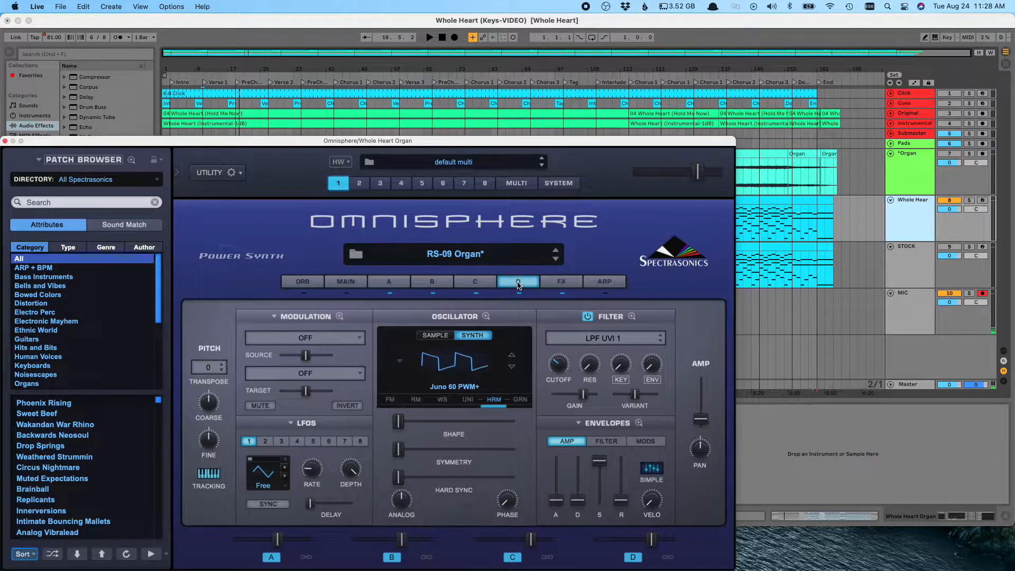
{"action": "left_click", "coordinate": [314, 316]}
{"action": "left_click", "coordinate": [296, 356]}
{"action": "left_click", "coordinate": [474, 282]}
{"action": "left_click", "coordinate": [515, 282]}
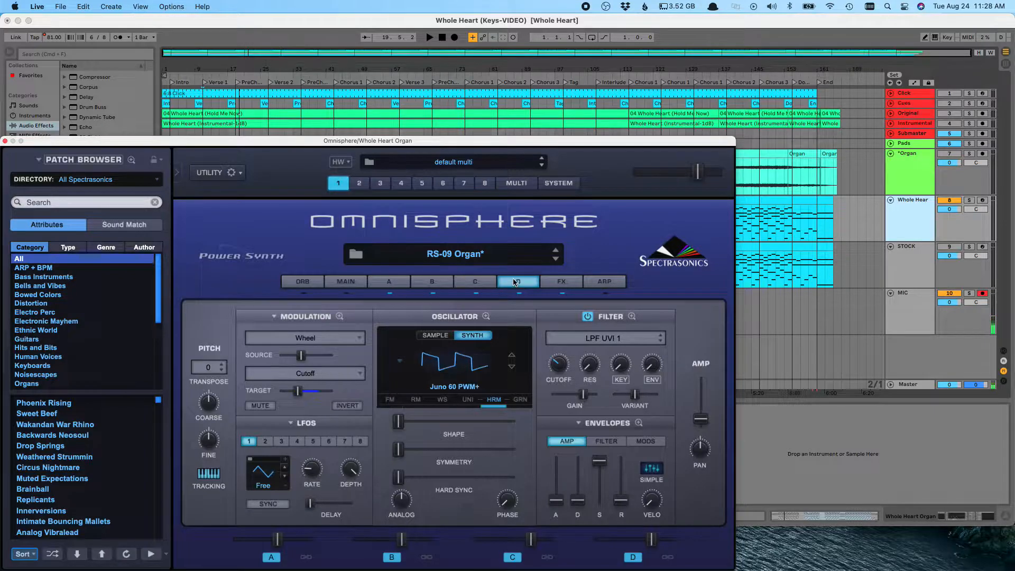
{"action": "left_click", "coordinate": [473, 283]}
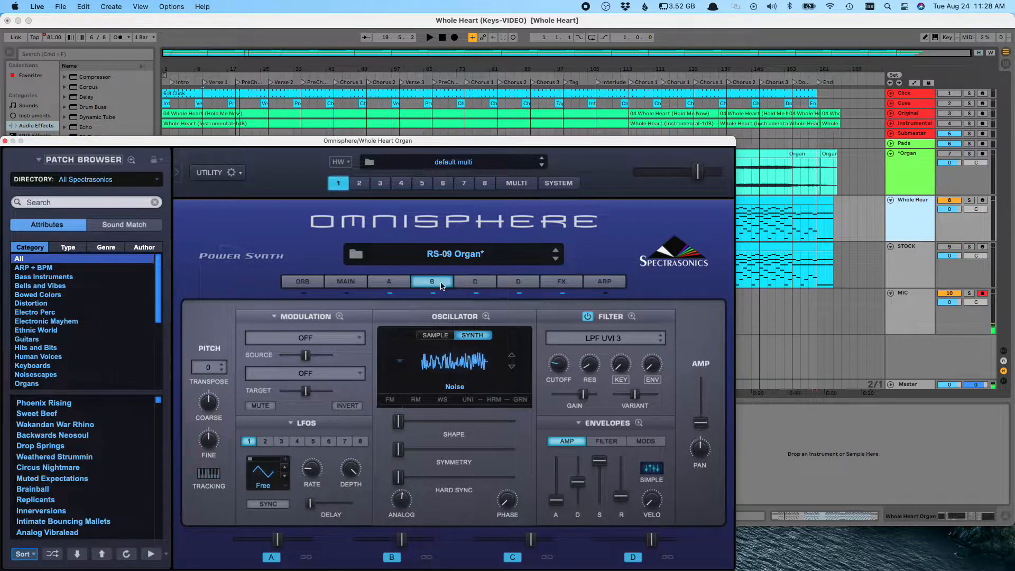
Step: Compare the FX racks of both patches, viewing the Common and layer A effect slots
{"action": "left_click", "coordinate": [562, 282]}
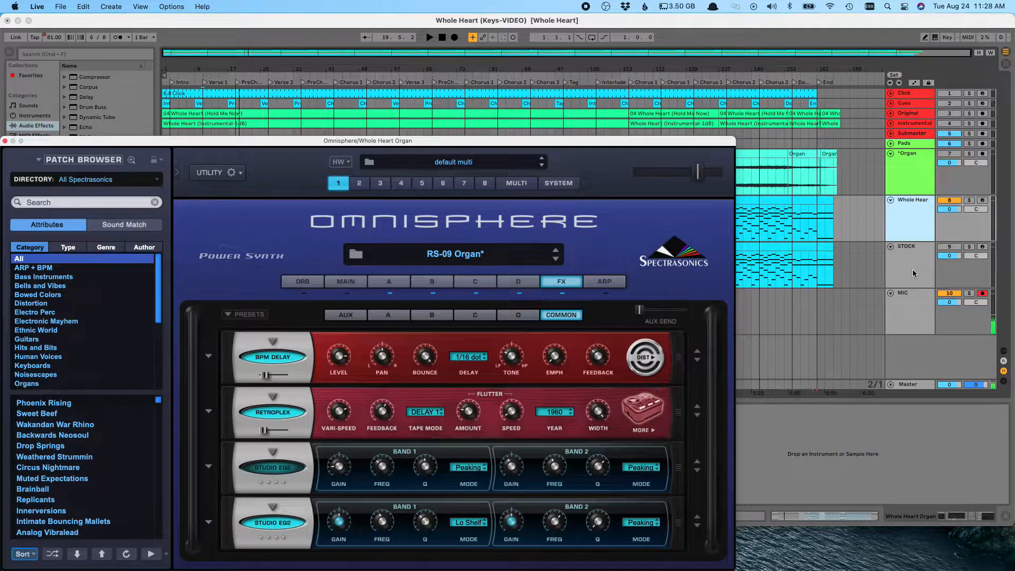
{"action": "left_click", "coordinate": [915, 270]}
{"action": "left_click", "coordinate": [561, 281]}
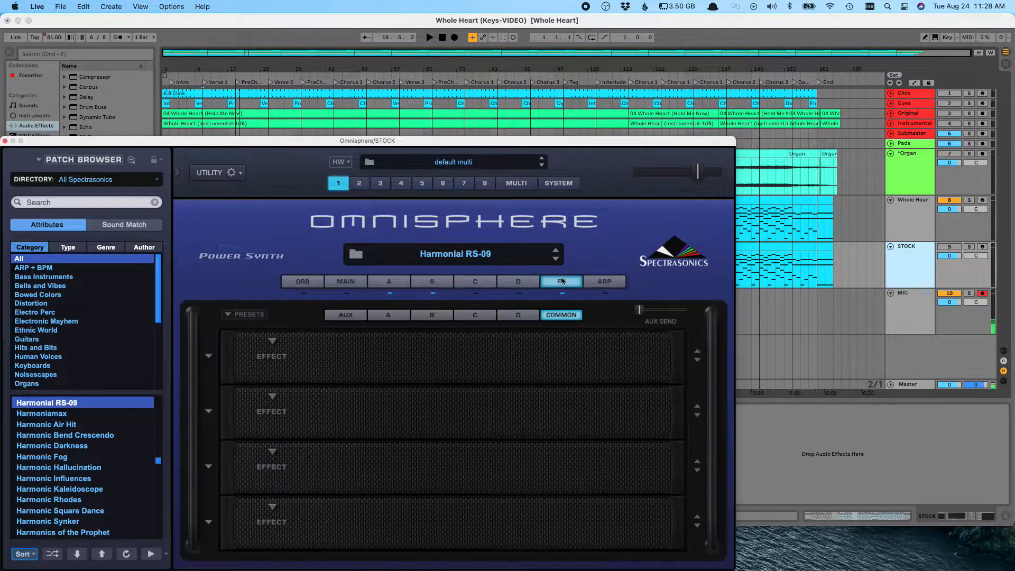
{"action": "left_click", "coordinate": [383, 310]}
{"action": "left_click", "coordinate": [903, 221]}
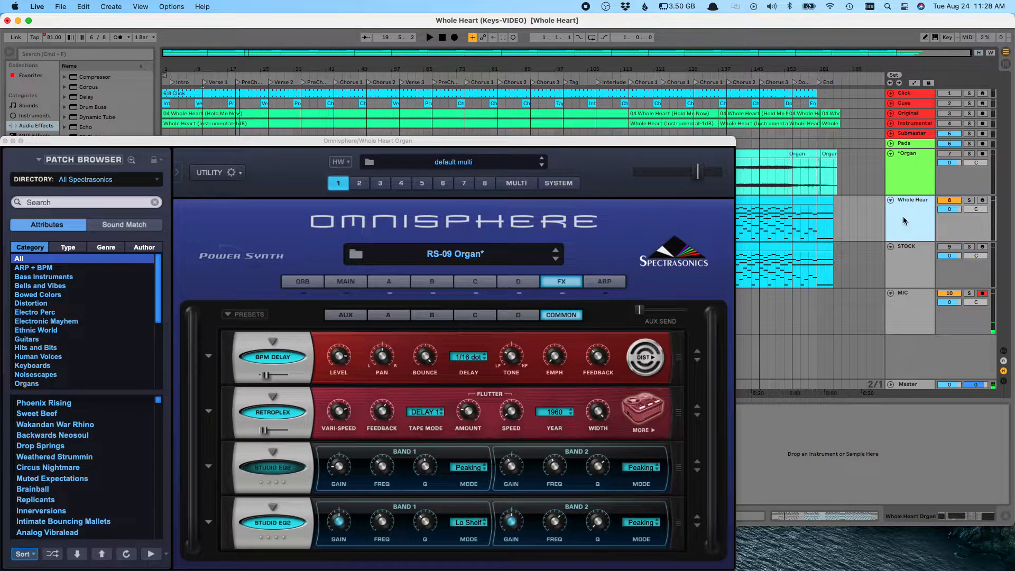
{"action": "left_click", "coordinate": [399, 317]}
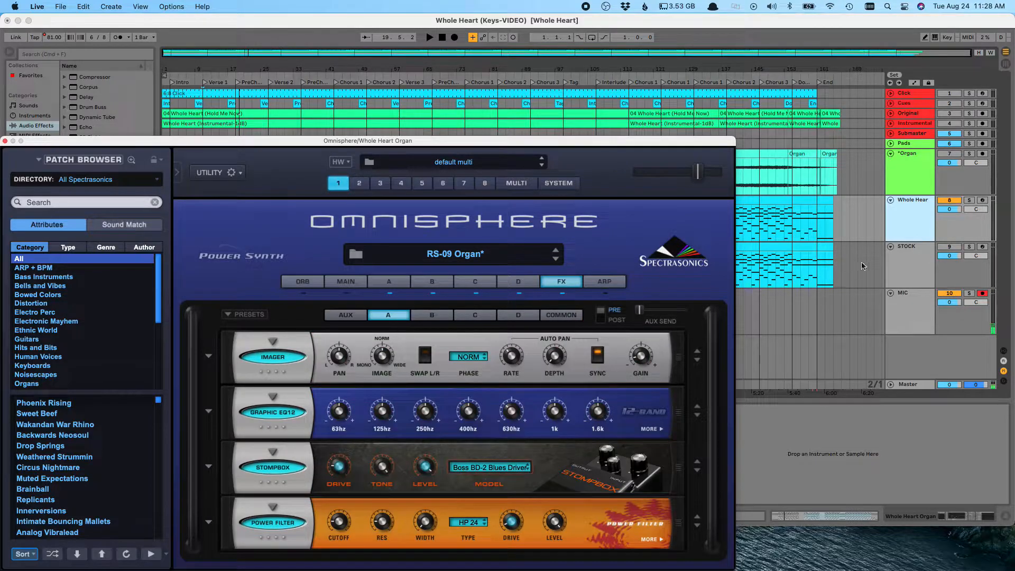
{"action": "left_click", "coordinate": [911, 257]}
{"action": "key", "text": "Up"}
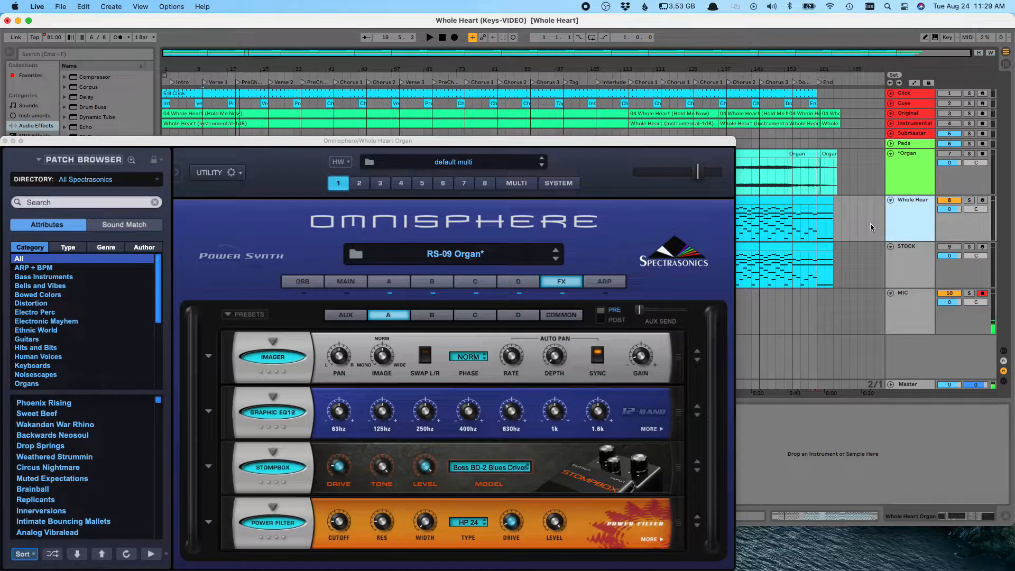
{"action": "left_click", "coordinate": [561, 315]}
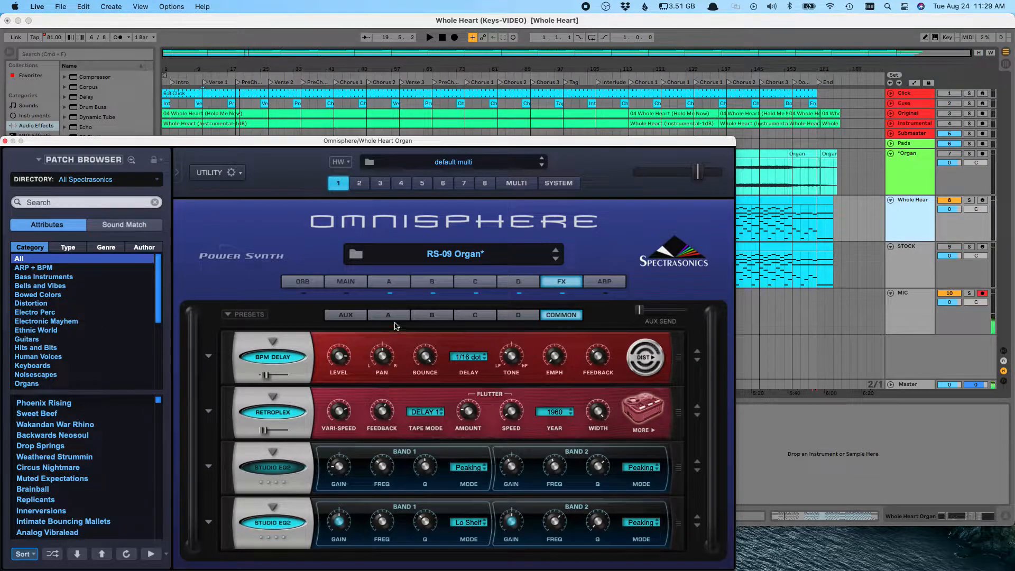
Step: Look over the Whole Heart patch's Main page and the STOCK patch's effects, then close the plugin window
{"action": "left_click", "coordinate": [353, 283]}
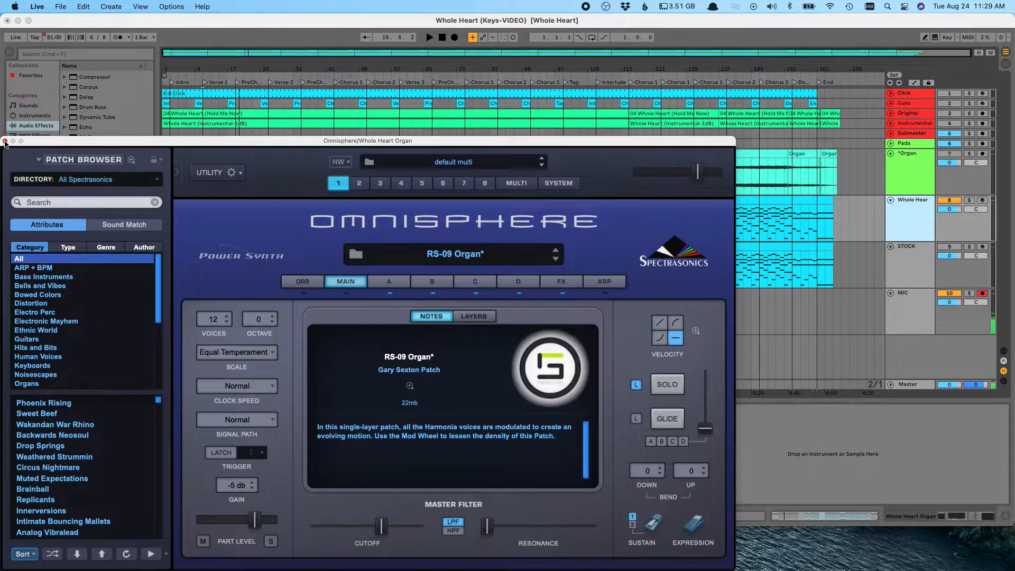
{"action": "left_click", "coordinate": [854, 268]}
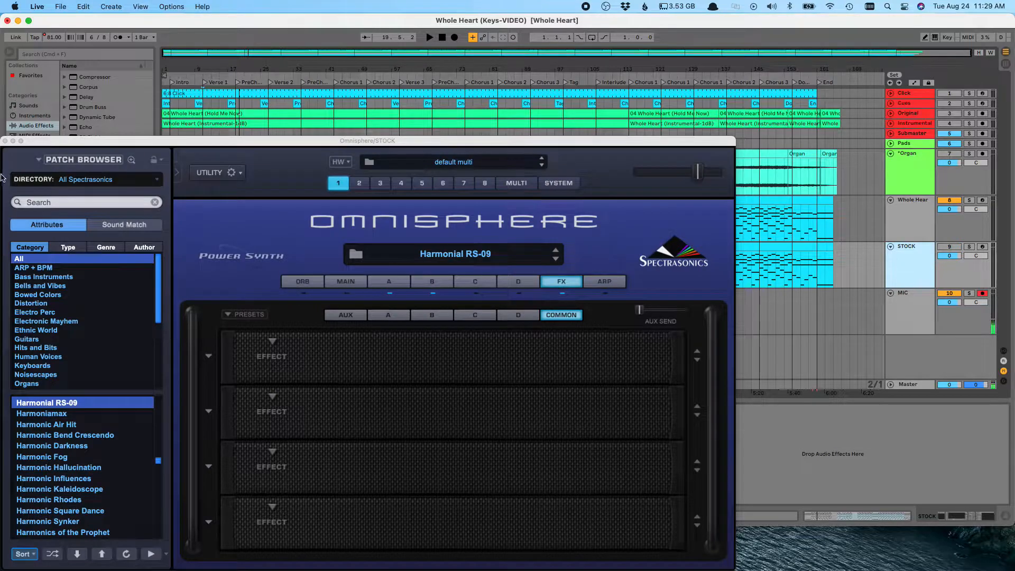
{"action": "left_click", "coordinate": [5, 140]}
{"action": "left_click", "coordinate": [203, 278]}
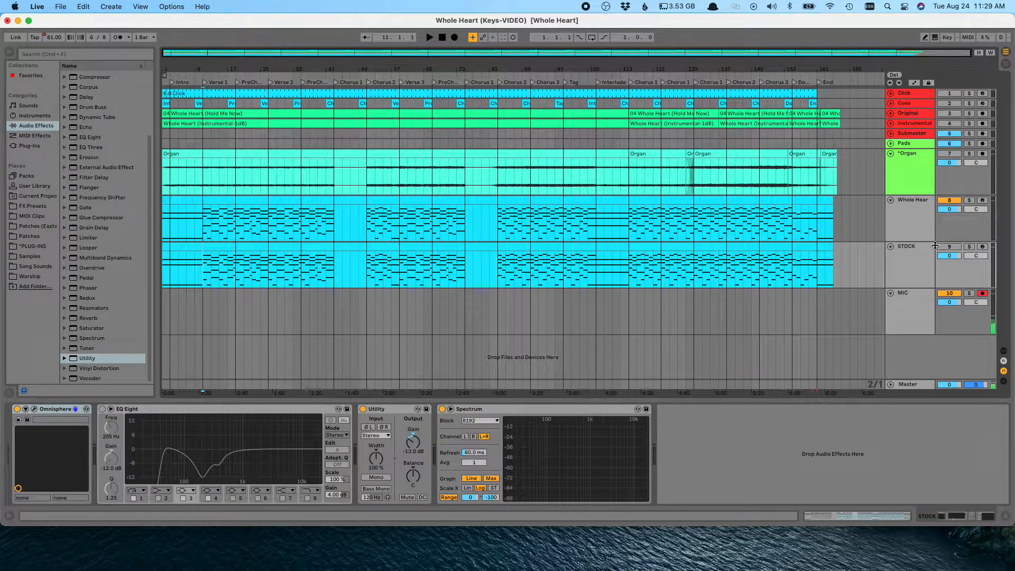
Step: Play the song while soloing the STOCK, Whole Heart and Organ tracks in turn to compare their sound
{"action": "left_click", "coordinate": [969, 247]}
{"action": "key", "text": "space"}
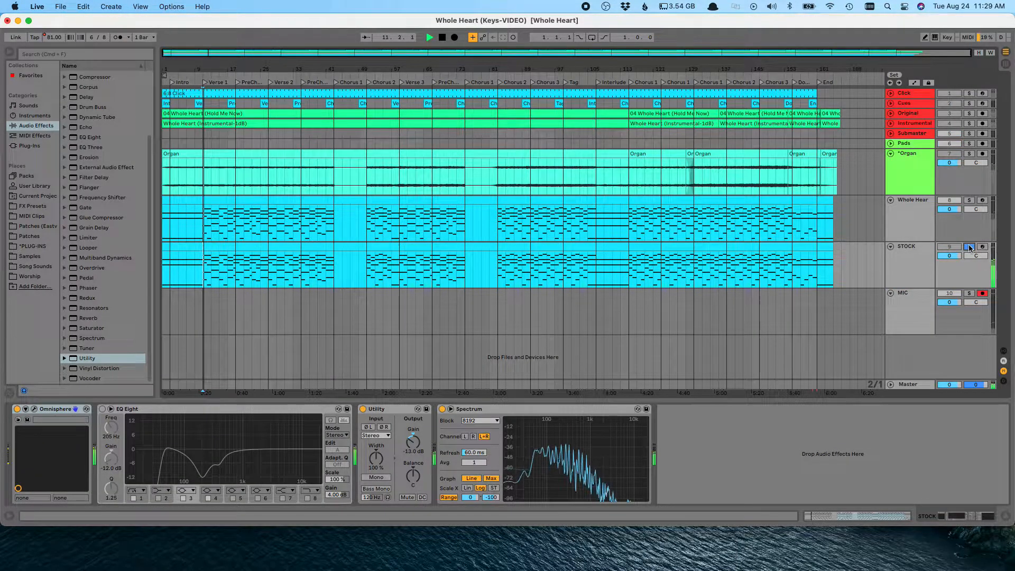
{"action": "left_click", "coordinate": [969, 200]}
{"action": "key", "text": "space"}
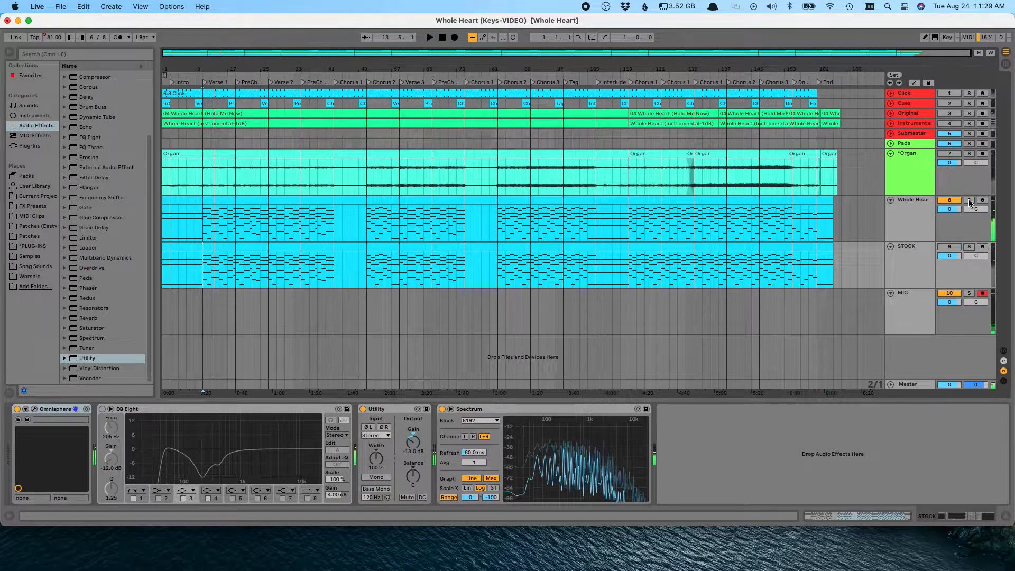
{"action": "key", "text": "space"}
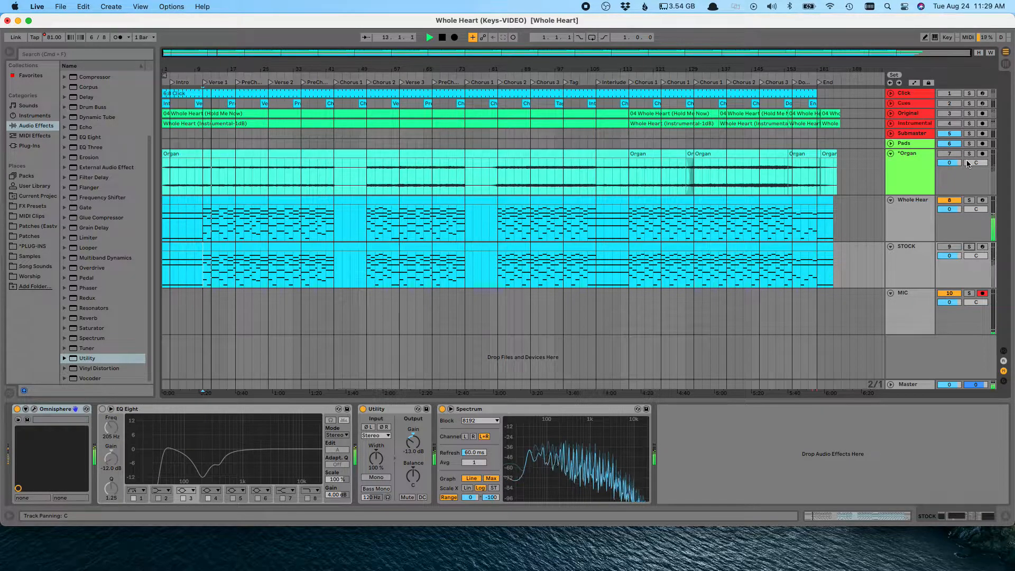
{"action": "key", "text": "space"}
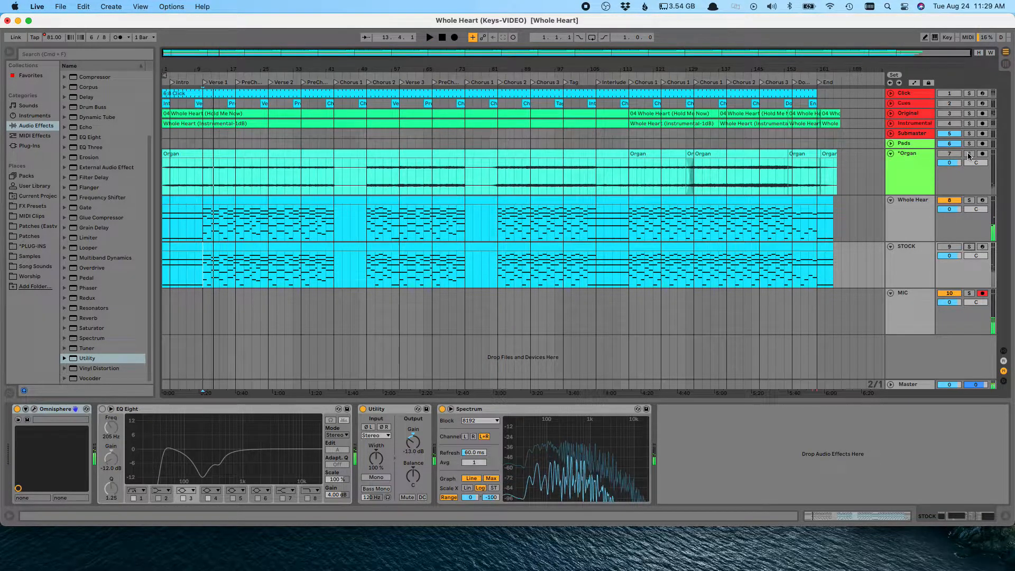
{"action": "left_click", "coordinate": [969, 153]}
{"action": "key", "text": "space"}
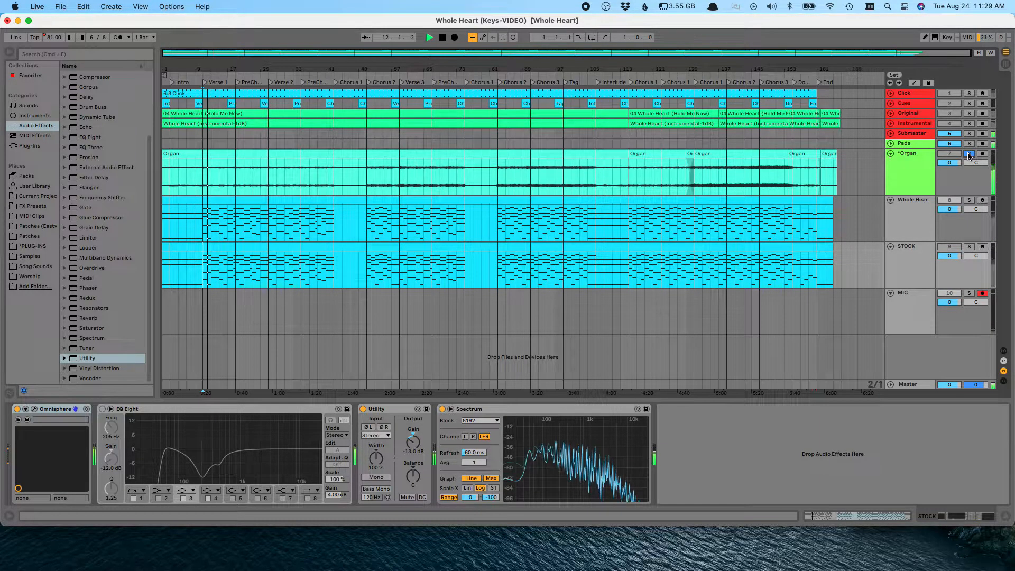
Step: Stop playback and delete the STOCK track
{"action": "left_click", "coordinate": [920, 212]}
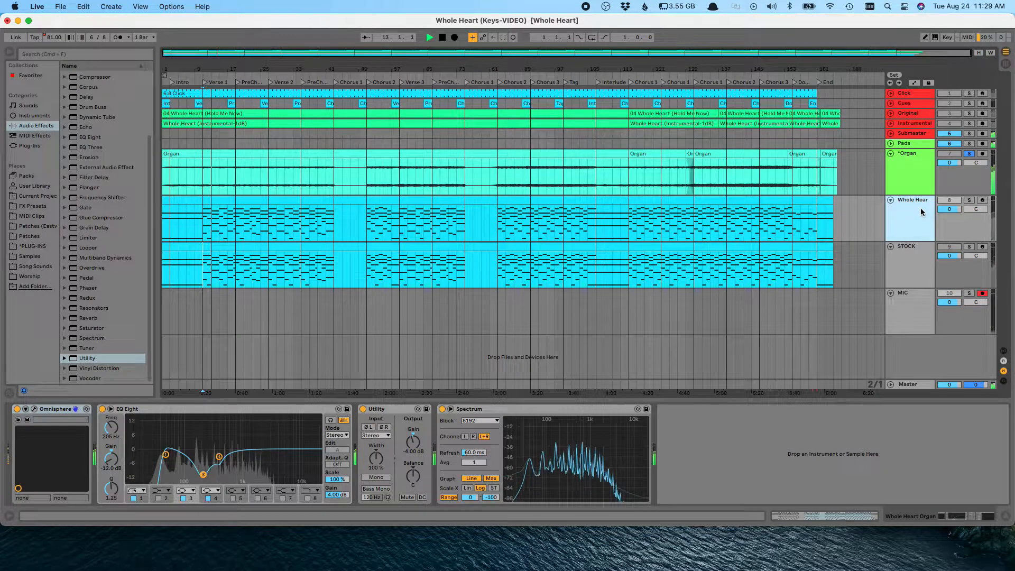
{"action": "key", "text": "space"}
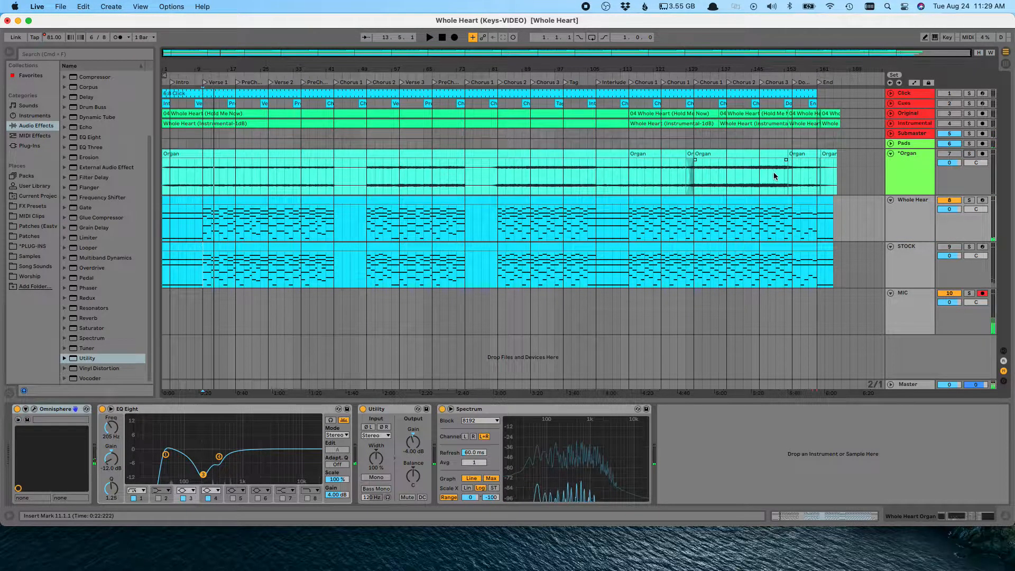
{"action": "left_click", "coordinate": [729, 173]}
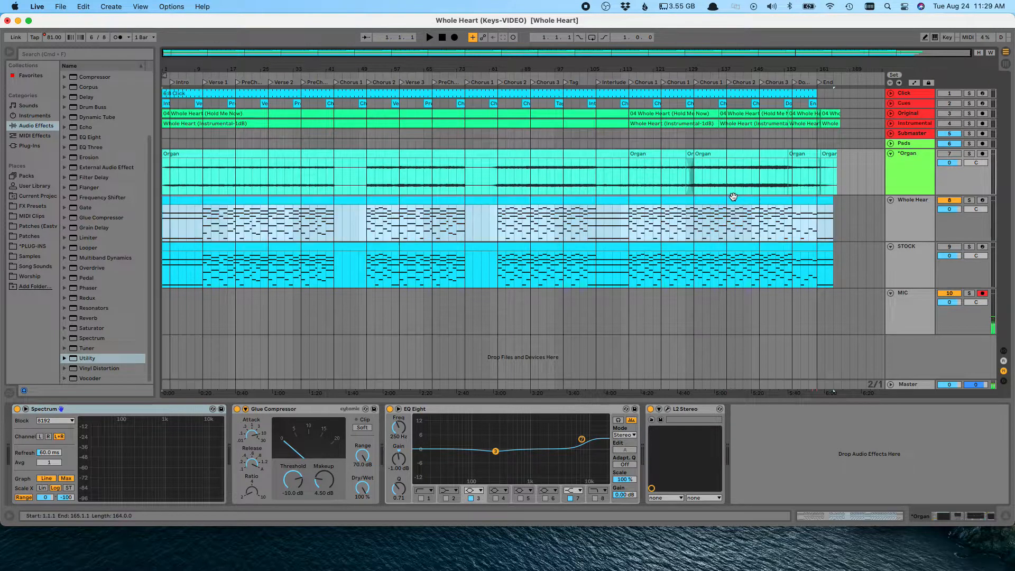
{"action": "left_click", "coordinate": [730, 198]}
{"action": "left_click", "coordinate": [728, 219]}
{"action": "left_click", "coordinate": [911, 213]}
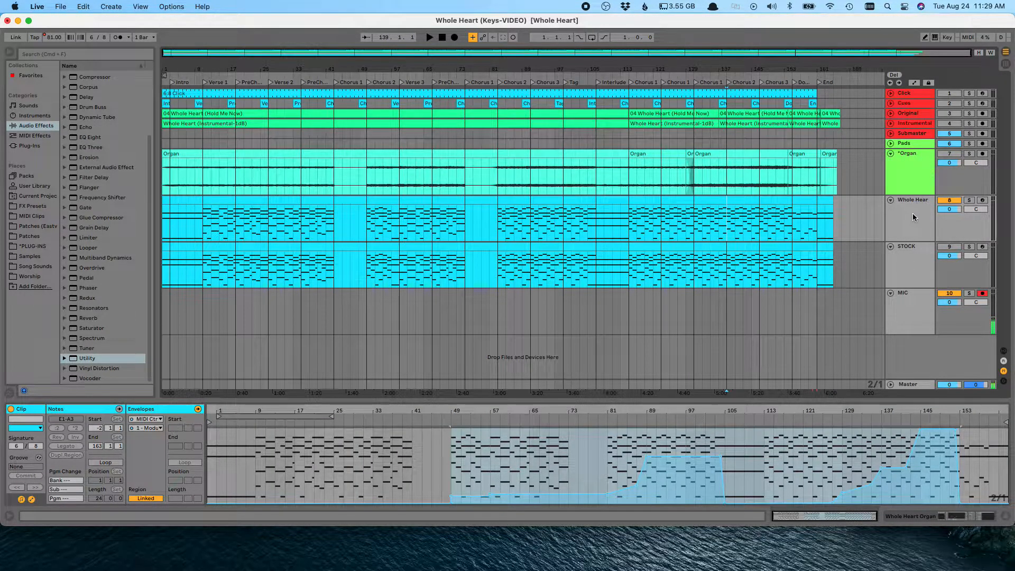
{"action": "left_click", "coordinate": [908, 255]}
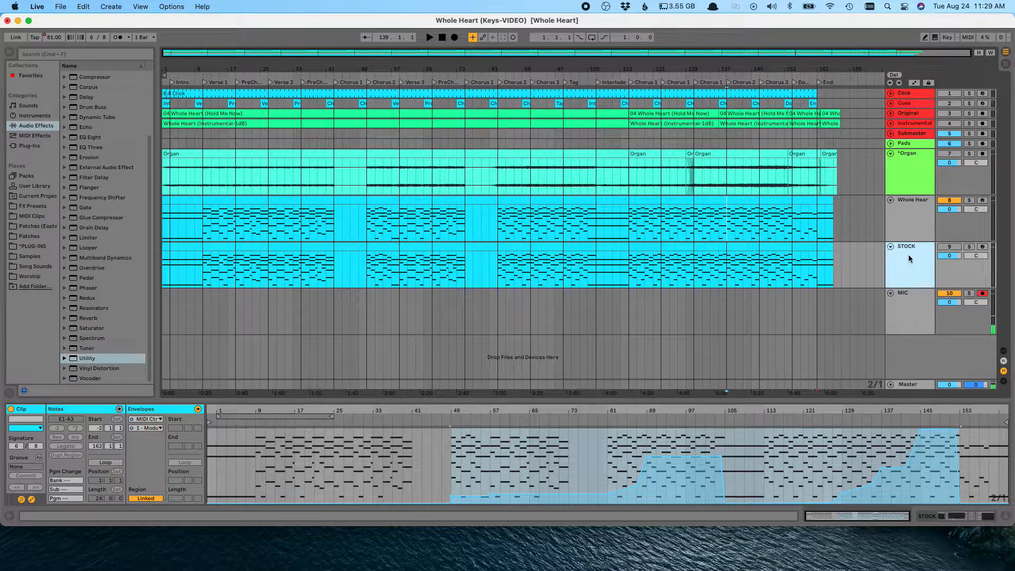
{"action": "key", "text": "Delete"}
Step: Play from bar 139, alternately soloing the Organ and Whole Heart tracks to compare them, then stop
{"action": "left_click", "coordinate": [908, 212]}
{"action": "left_click", "coordinate": [903, 170]}
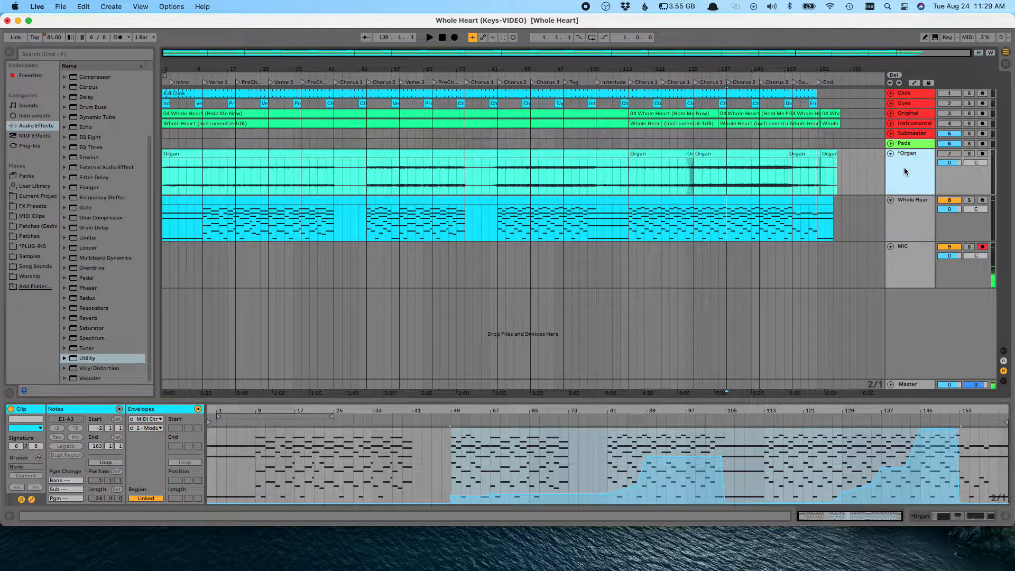
{"action": "left_click", "coordinate": [731, 221]}
{"action": "key", "text": "space"}
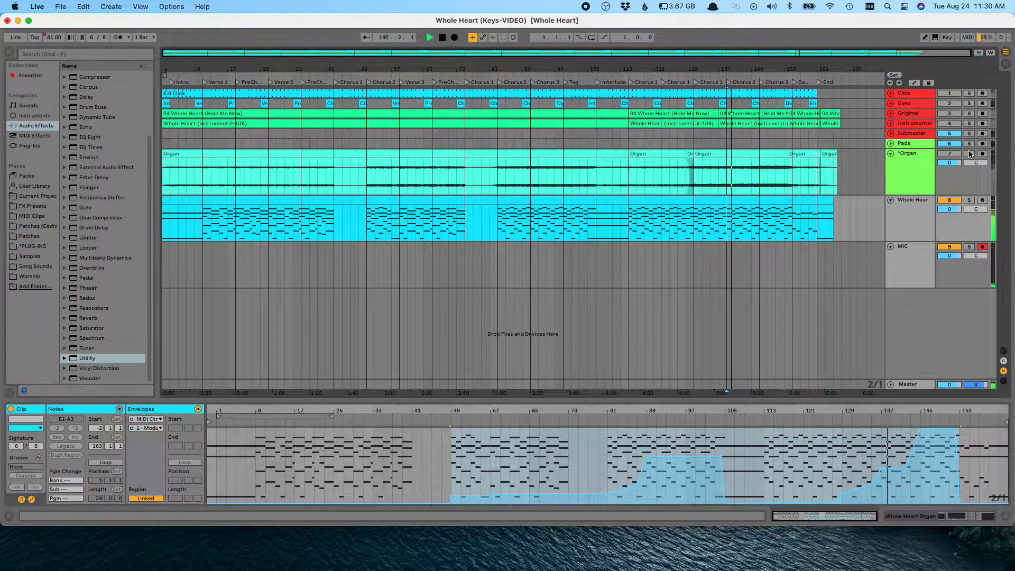
{"action": "left_click", "coordinate": [969, 153]}
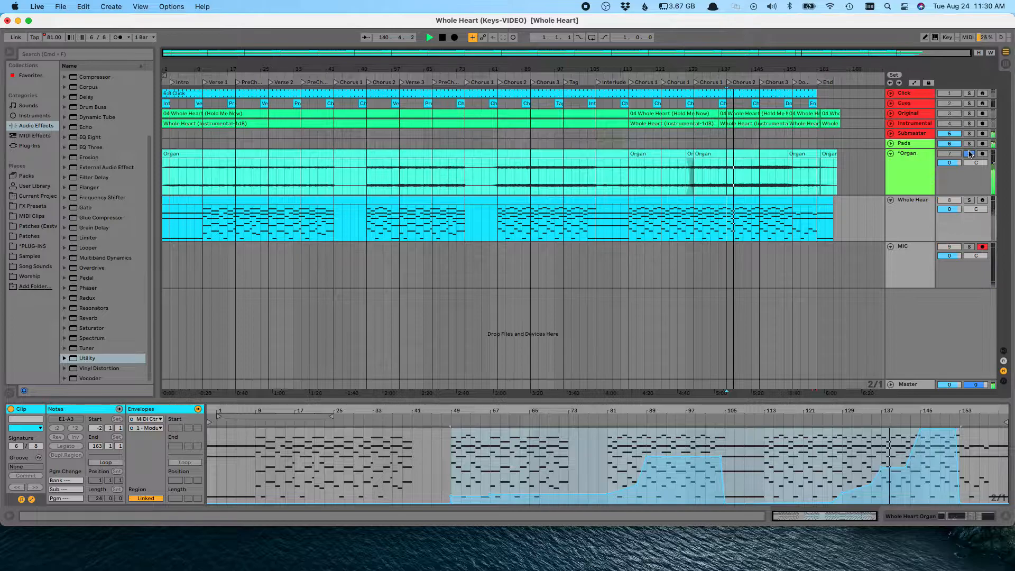
{"action": "left_click", "coordinate": [969, 201]}
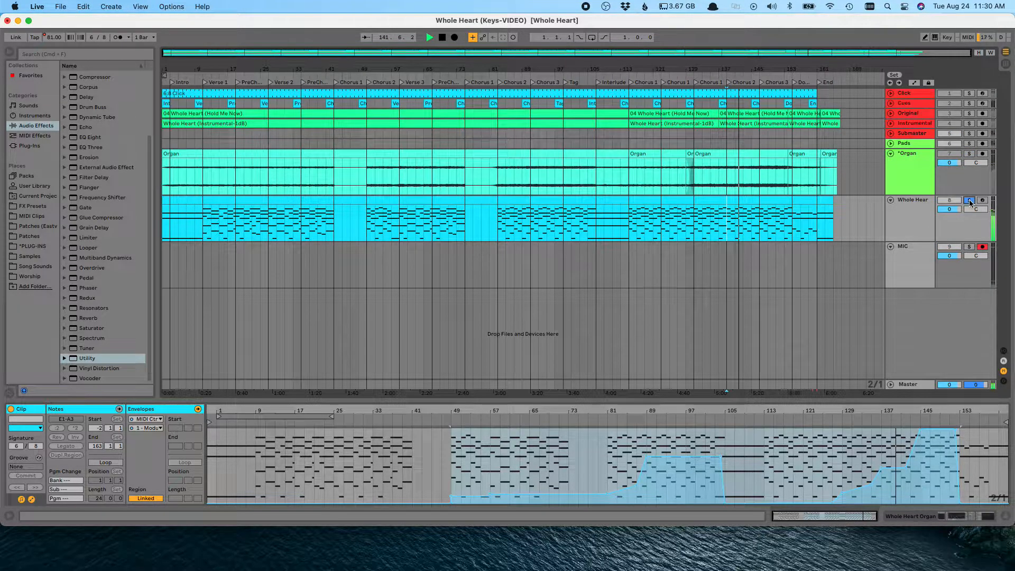
{"action": "left_click", "coordinate": [969, 154]}
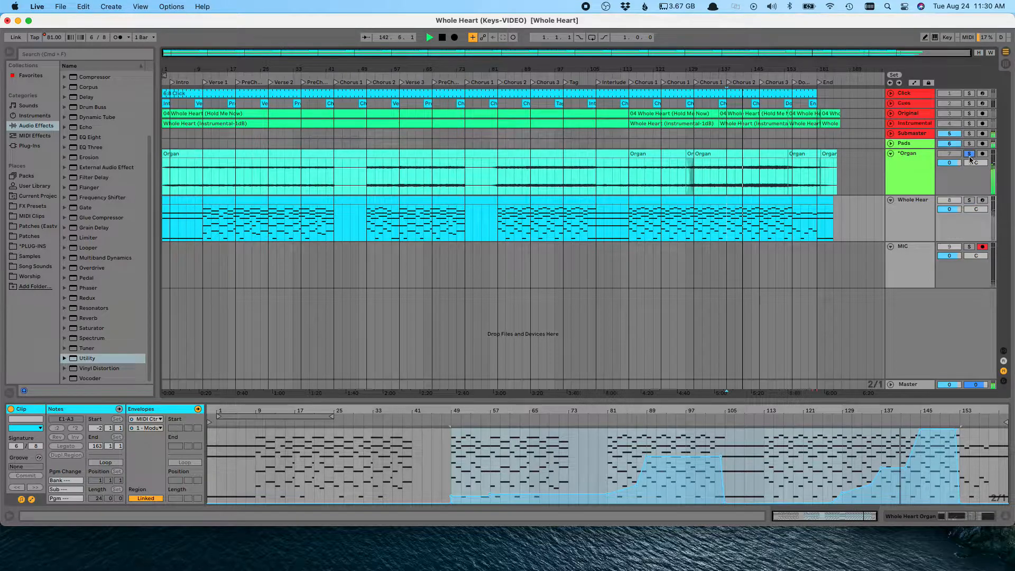
{"action": "left_click", "coordinate": [969, 201]}
{"action": "left_click", "coordinate": [969, 154]}
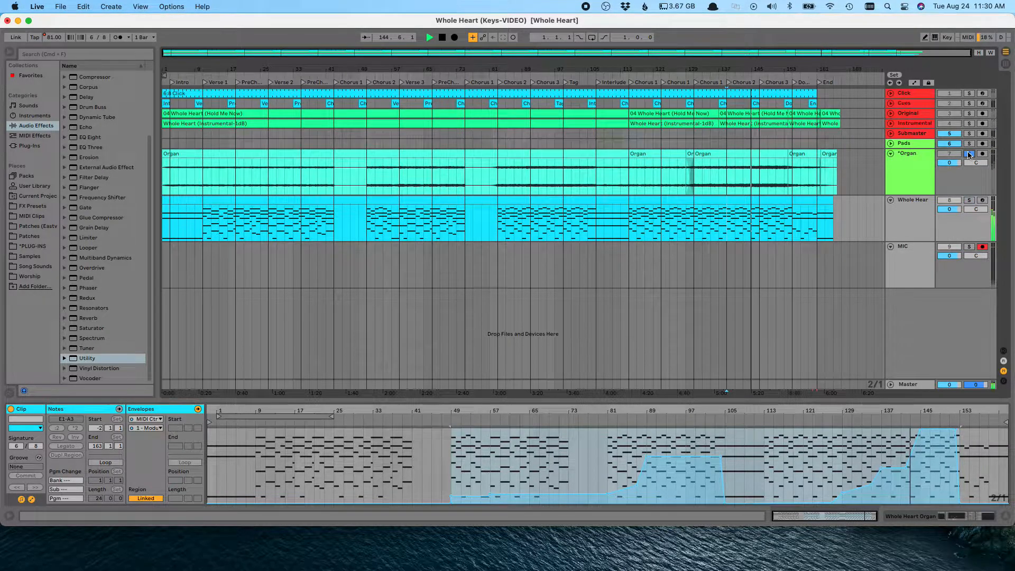
{"action": "left_click", "coordinate": [969, 201]}
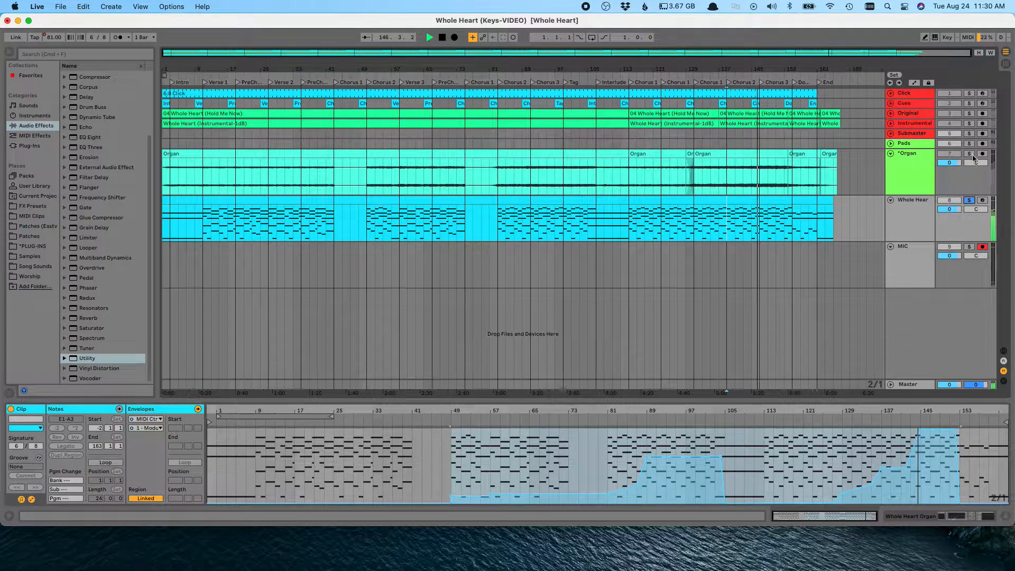
{"action": "left_click", "coordinate": [968, 154]}
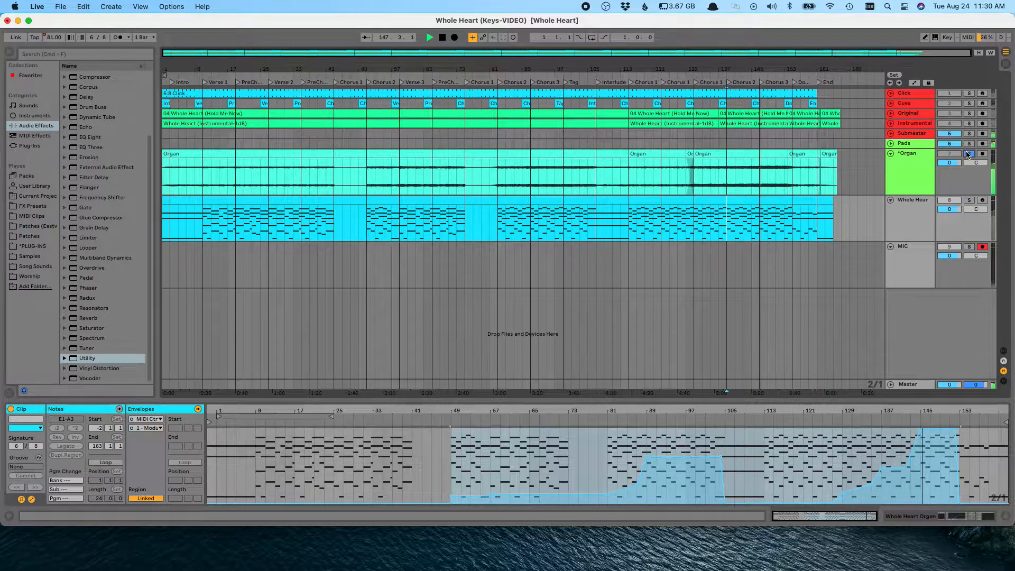
{"action": "left_click", "coordinate": [968, 154]}
{"action": "key", "text": "space"}
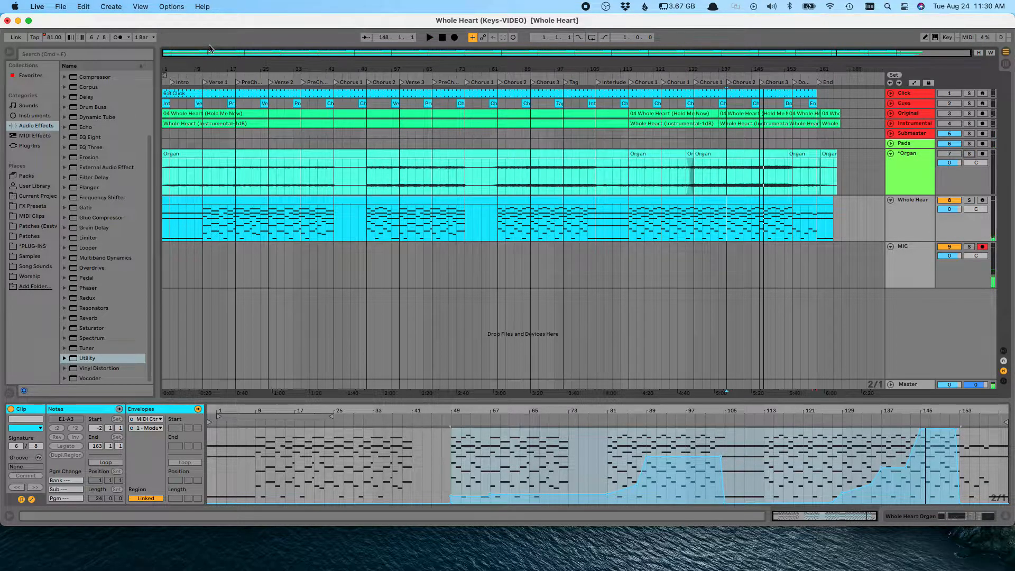
Step: Open the recent set Faithful Now (KEYS-VIDEO)
{"action": "left_click", "coordinate": [60, 6]}
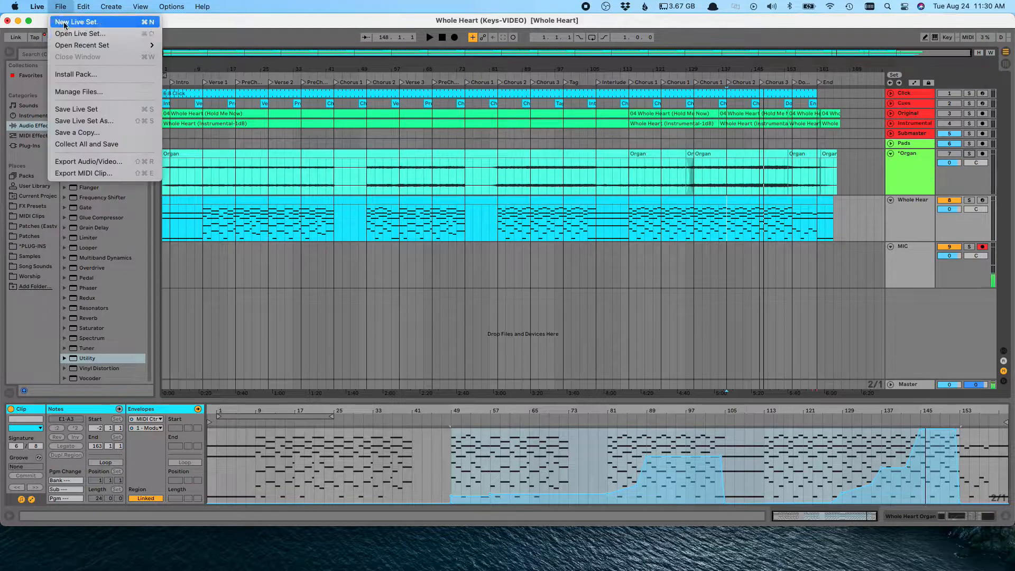
{"action": "mouse_move", "coordinate": [153, 46]}
{"action": "left_click", "coordinate": [217, 67]}
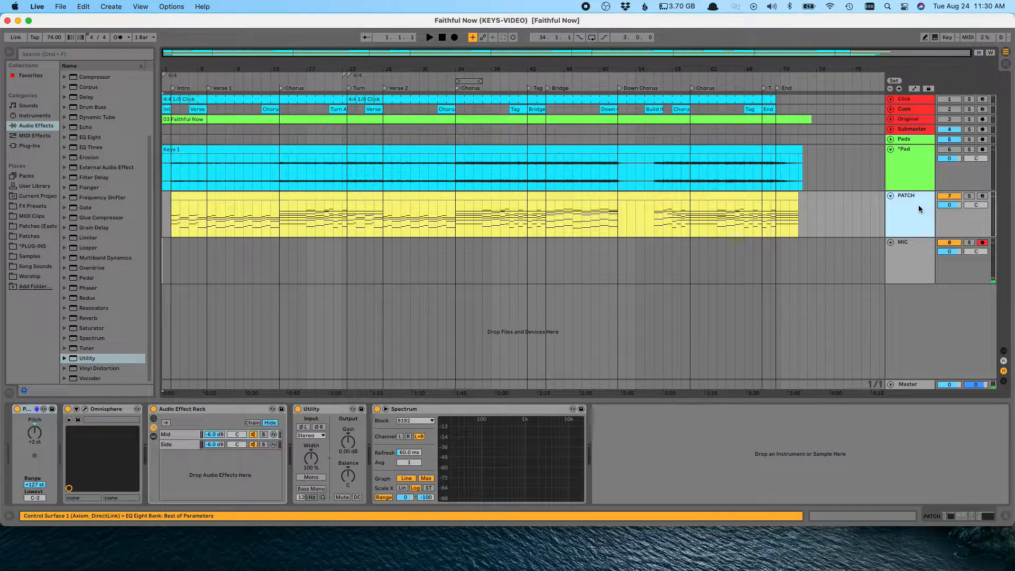
Step: Play the Pad track soloed from several song sections and mark the chorus regions on its clip
{"action": "left_click", "coordinate": [173, 229]}
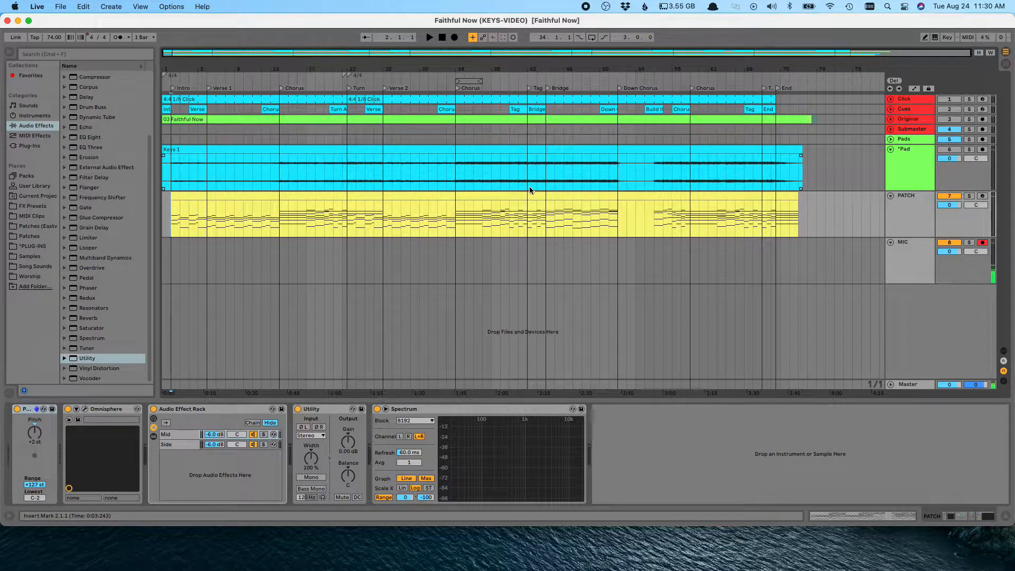
{"action": "left_click", "coordinate": [970, 150]}
{"action": "key", "text": "space"}
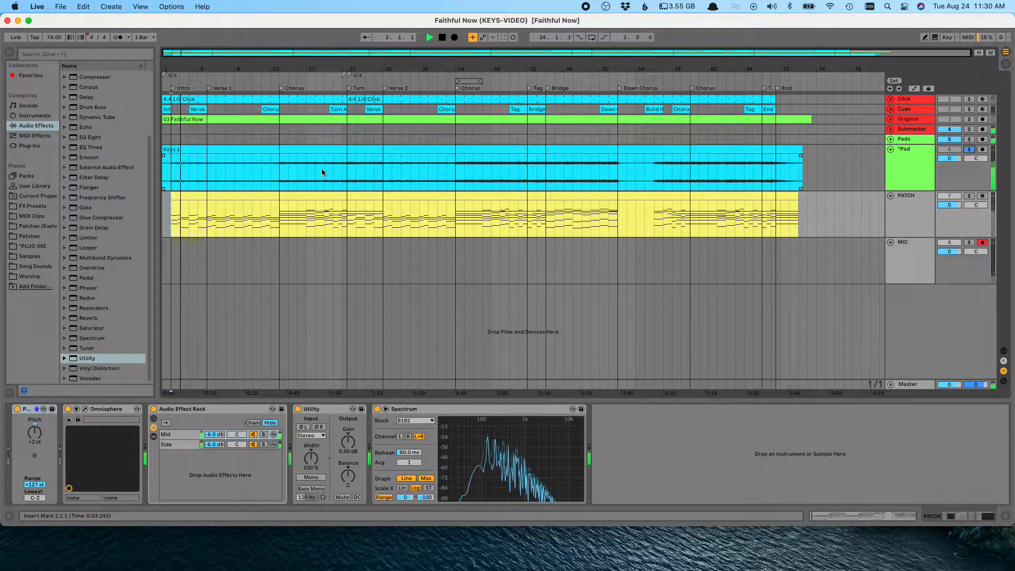
{"action": "left_click", "coordinate": [280, 170]}
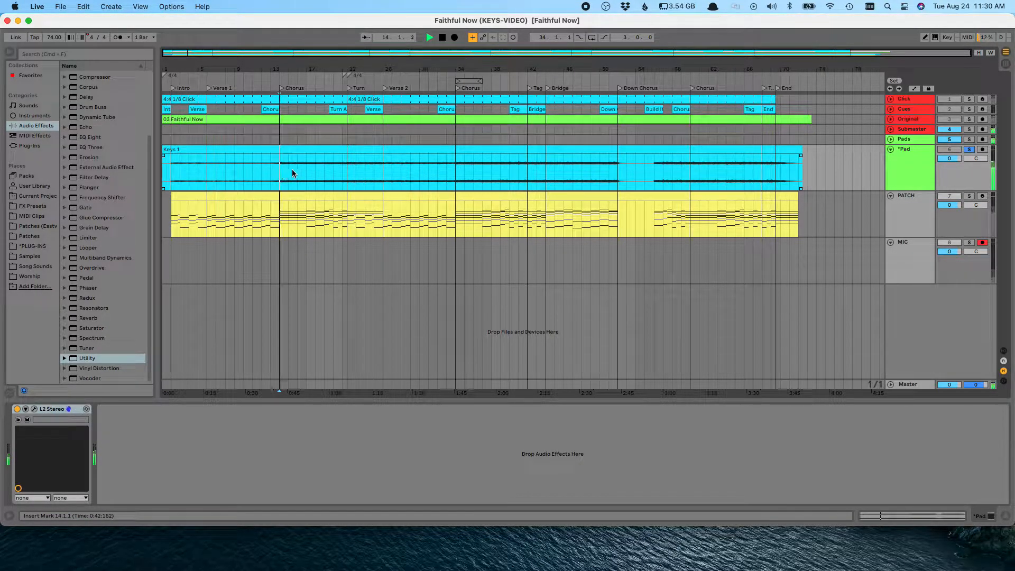
{"action": "left_click", "coordinate": [456, 171]}
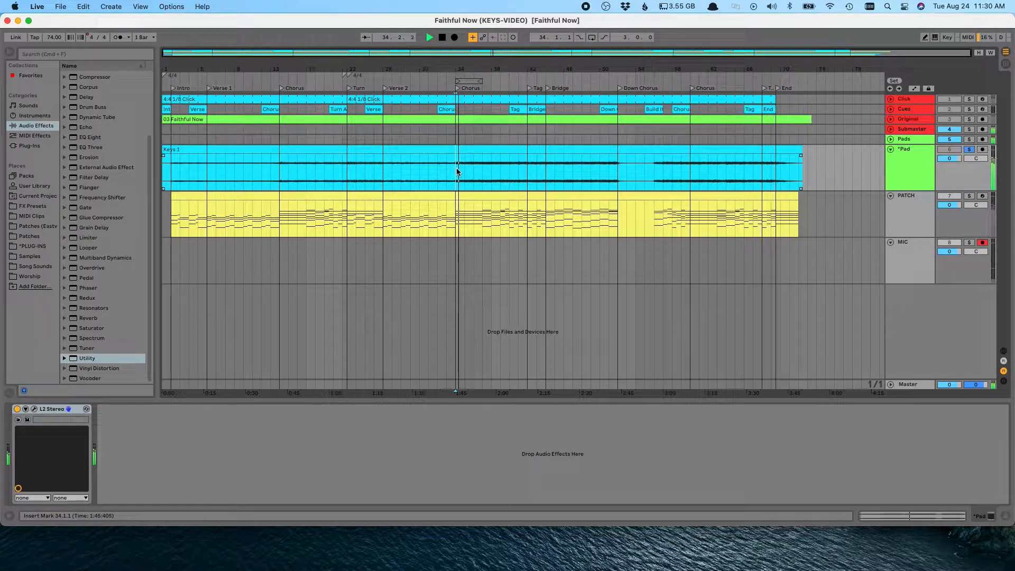
{"action": "left_click", "coordinate": [970, 152]}
{"action": "key", "text": "space"}
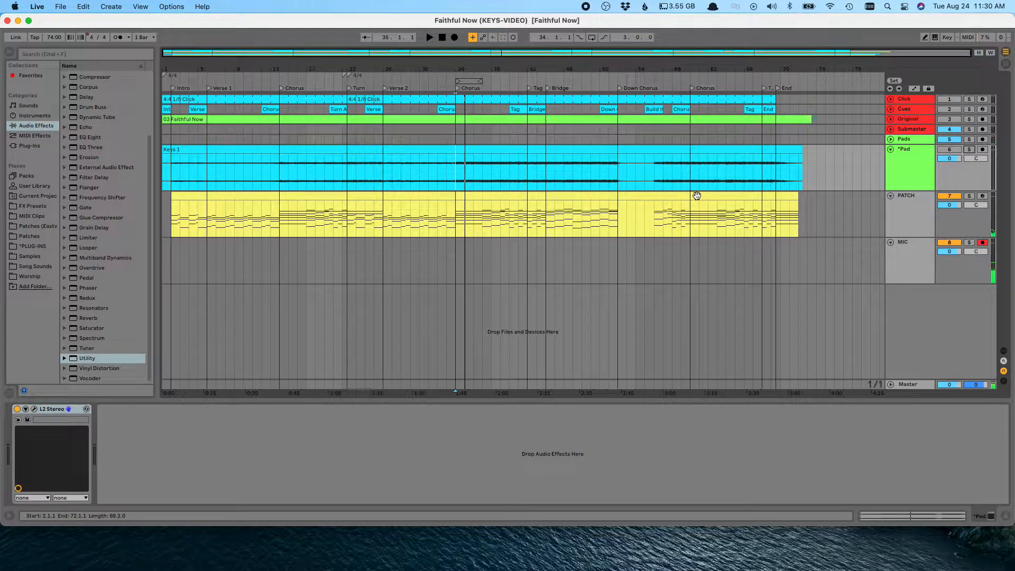
{"action": "left_click_drag", "start_coordinate": [167, 171], "coordinate": [345, 170]}
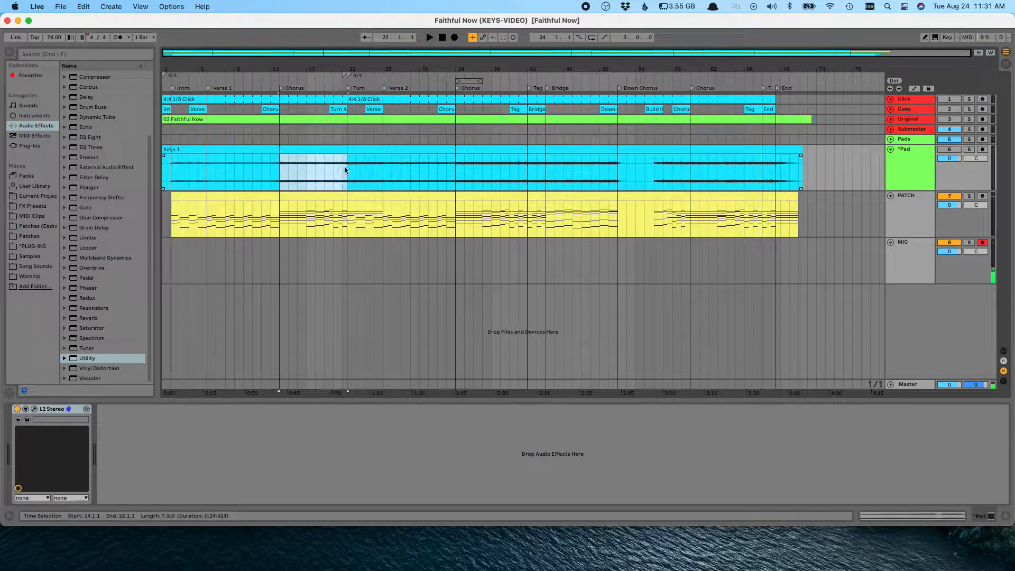
{"action": "left_click_drag", "start_coordinate": [458, 163], "coordinate": [617, 178]}
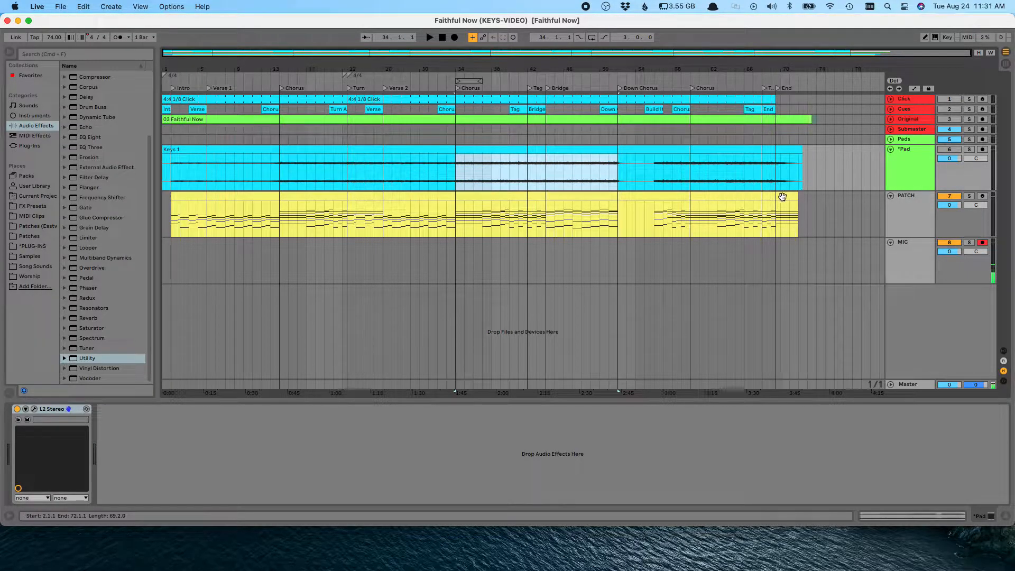
Step: Play the PATCH track soloed from the song start and from the first chorus
{"action": "left_click", "coordinate": [907, 209]}
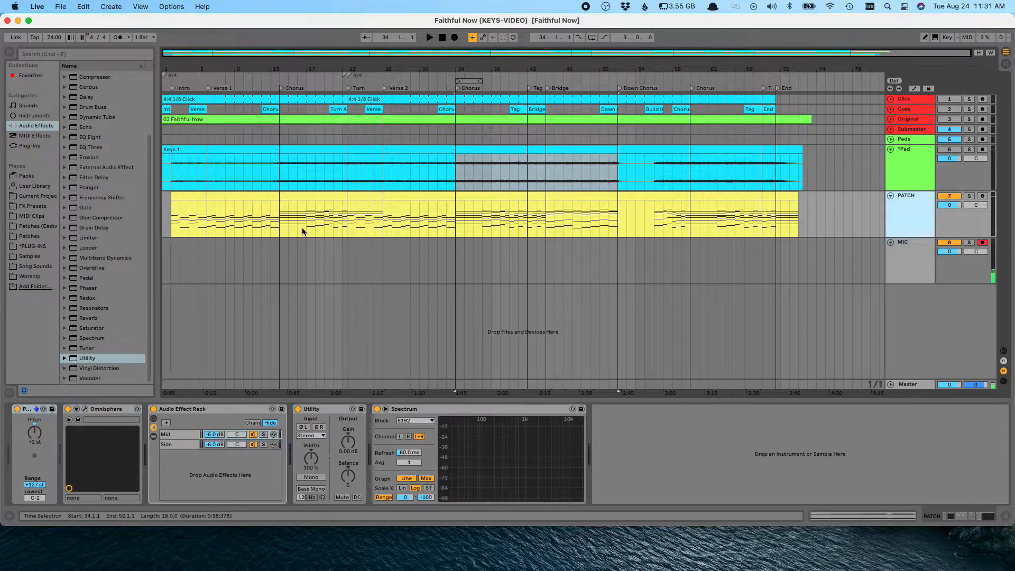
{"action": "left_click", "coordinate": [169, 216]}
{"action": "key", "text": "space"}
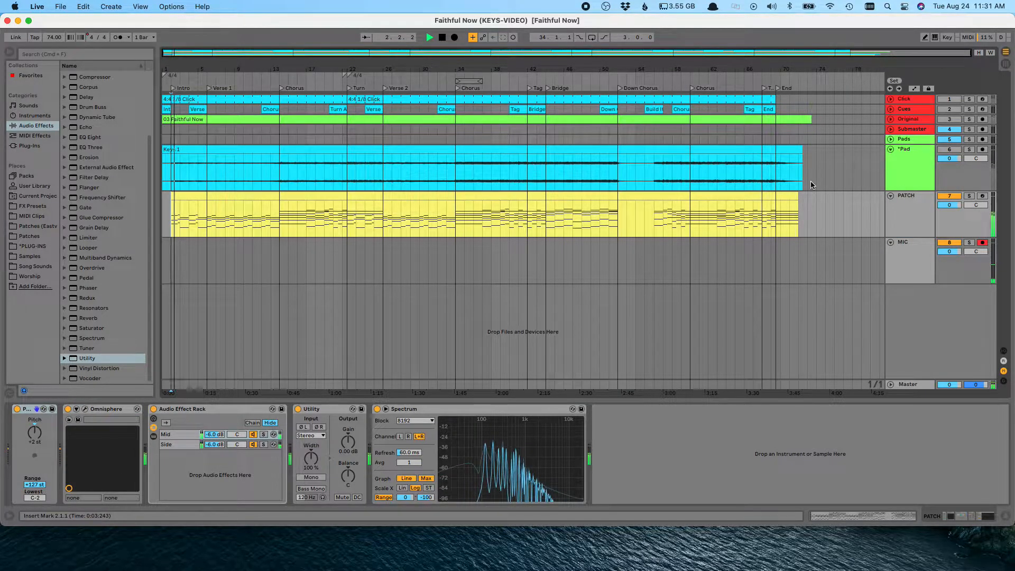
{"action": "left_click", "coordinate": [969, 195]}
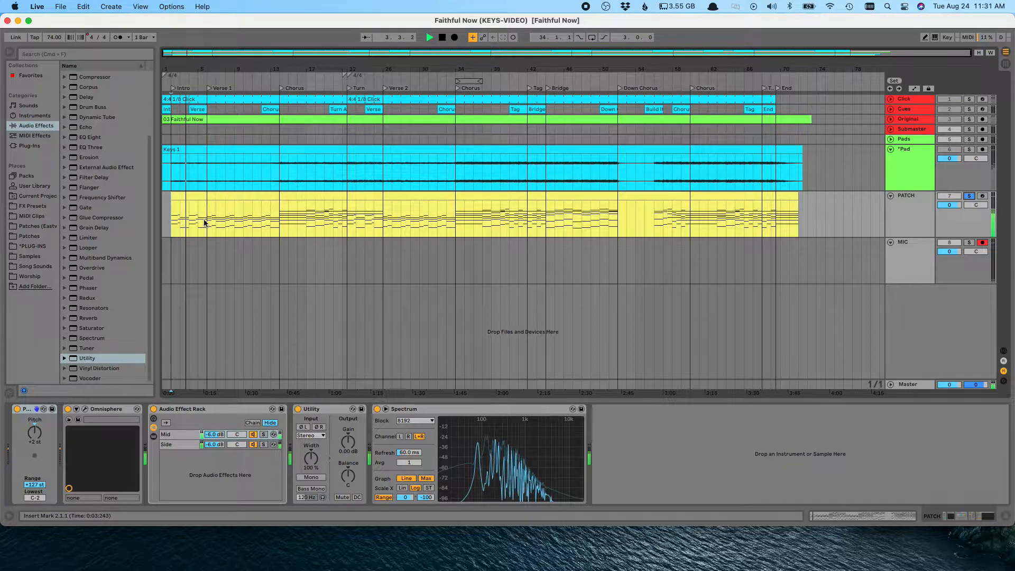
{"action": "left_click", "coordinate": [279, 218]}
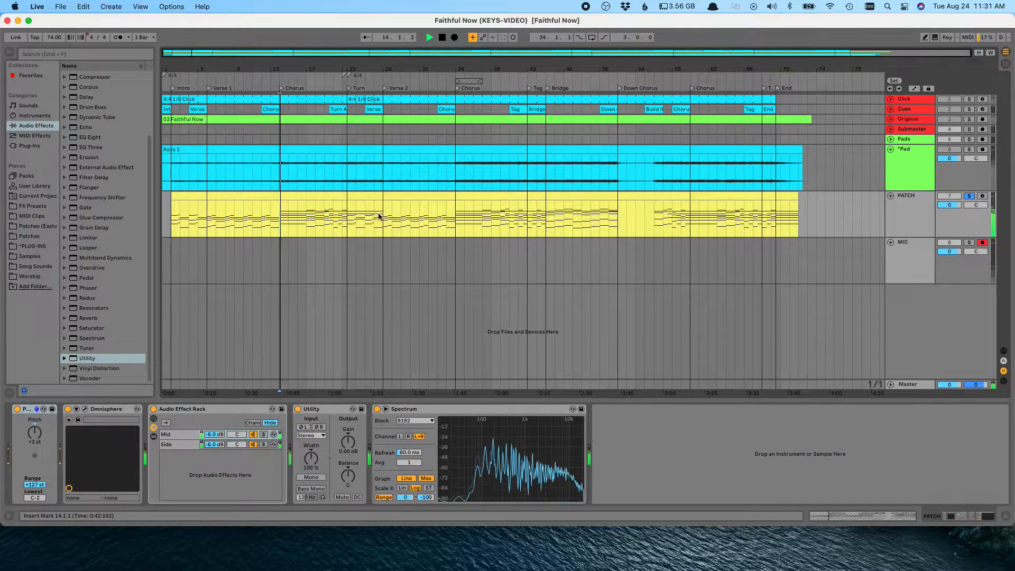
Step: Play the song from several points in the PATCH clip, switching solo between the Pad and PATCH tracks, then stop
{"action": "left_click", "coordinate": [454, 215]}
{"action": "left_click", "coordinate": [479, 218]}
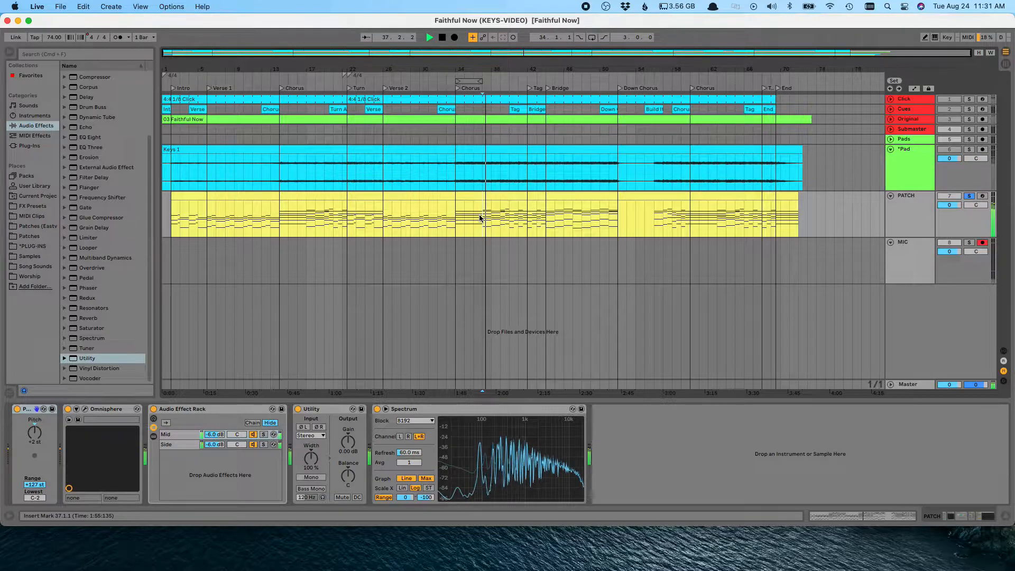
{"action": "left_click", "coordinate": [546, 215]}
{"action": "left_click", "coordinate": [969, 149]}
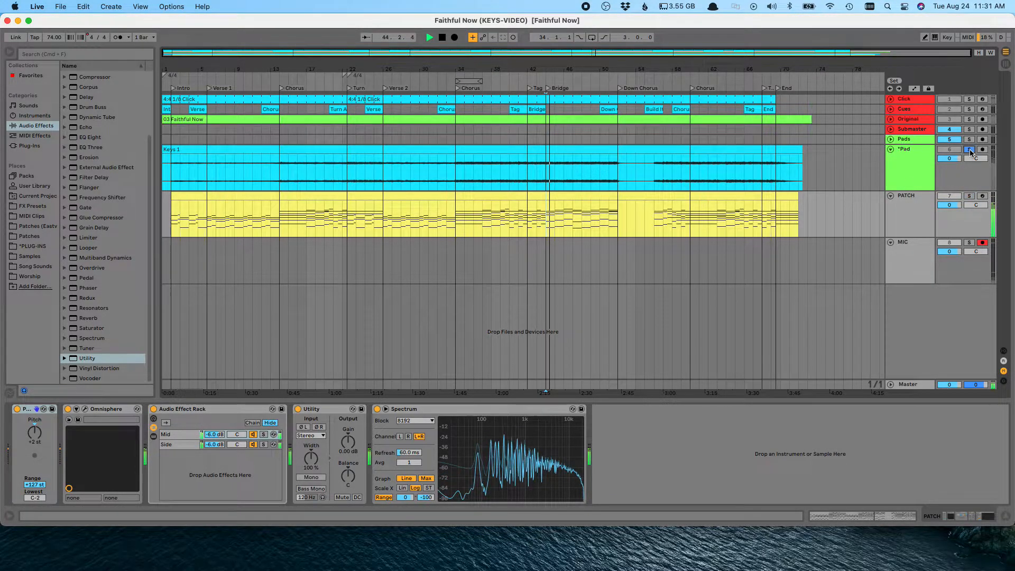
{"action": "left_click", "coordinate": [970, 196]}
{"action": "left_click", "coordinate": [970, 196]}
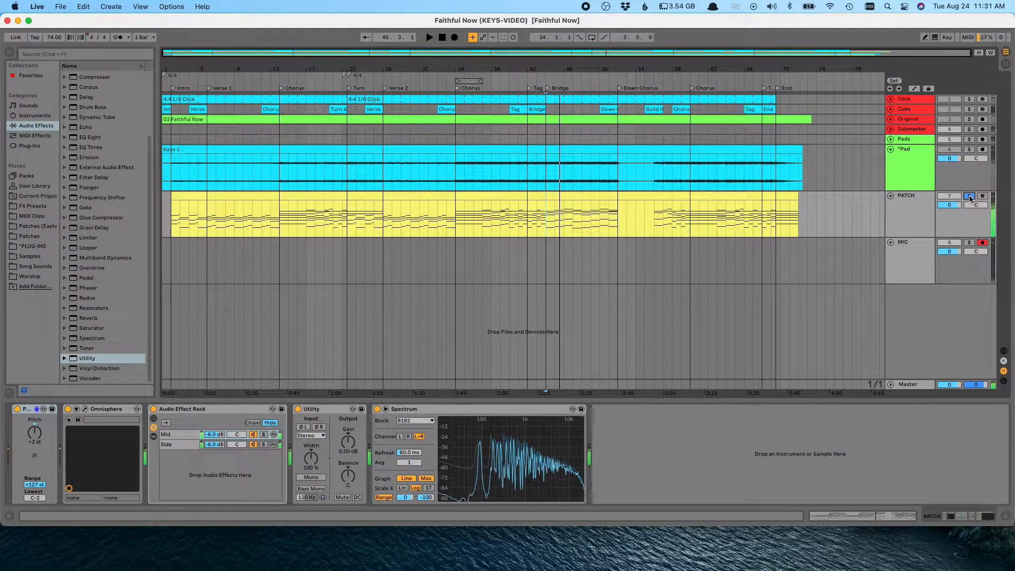
{"action": "key", "text": "space"}
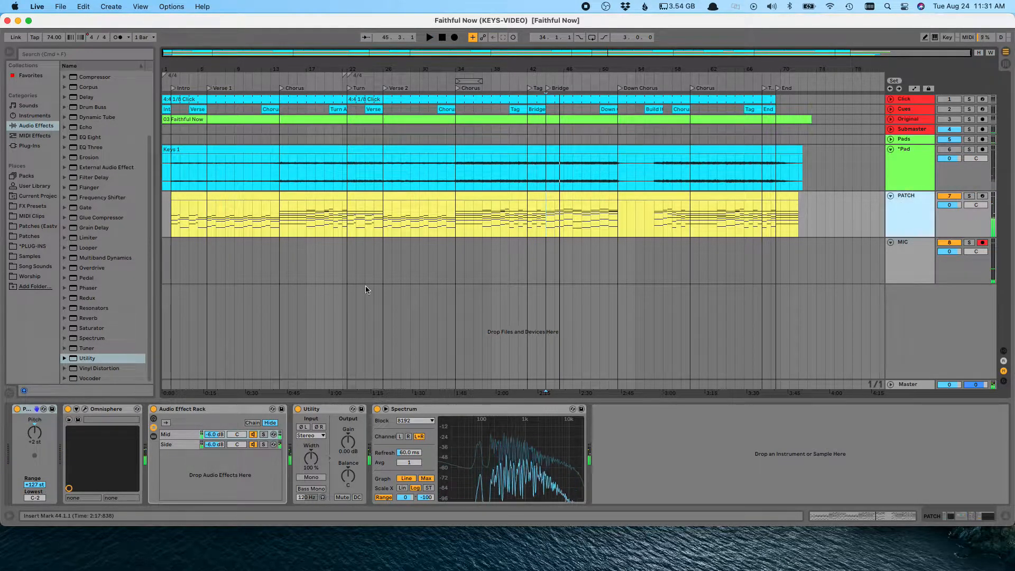
Step: Open the PATCH track's Omnisphere window and examine the patches loaded in parts 1 to 4 and the Multi mixer
{"action": "left_click", "coordinate": [85, 410]}
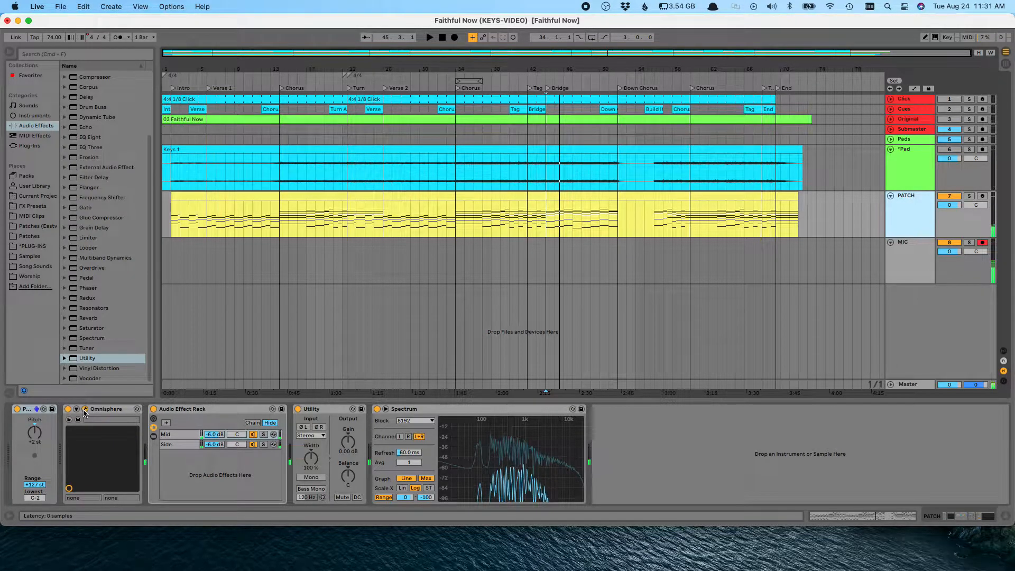
{"action": "left_click_drag", "start_coordinate": [372, 334], "coordinate": [376, 73]}
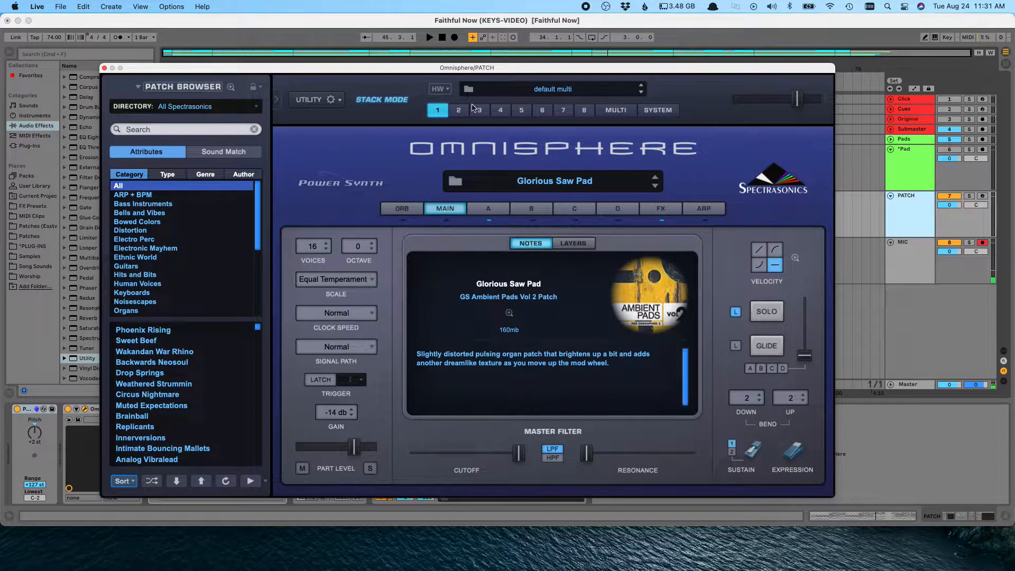
{"action": "left_click", "coordinate": [619, 116]}
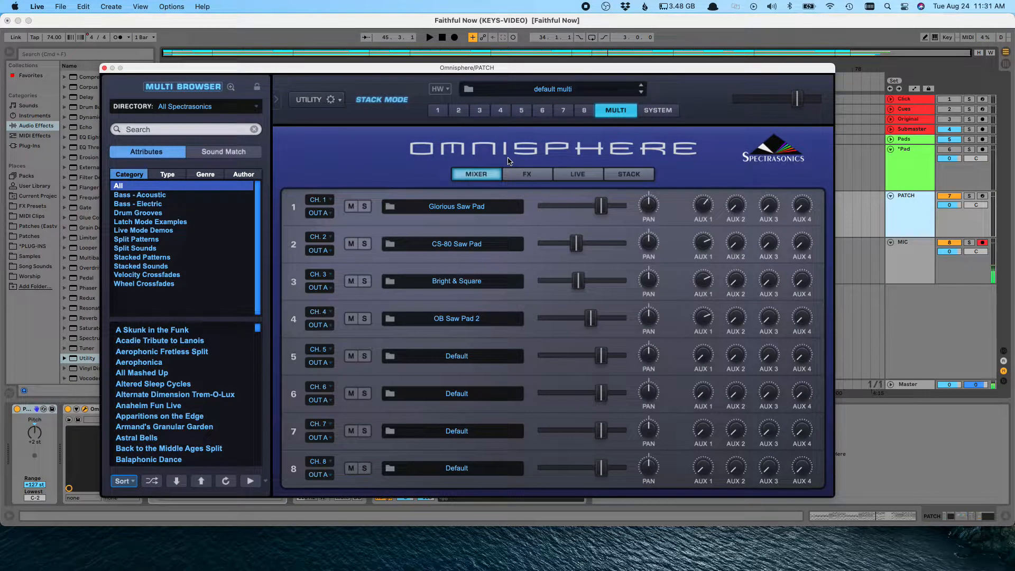
{"action": "left_click", "coordinate": [438, 110]}
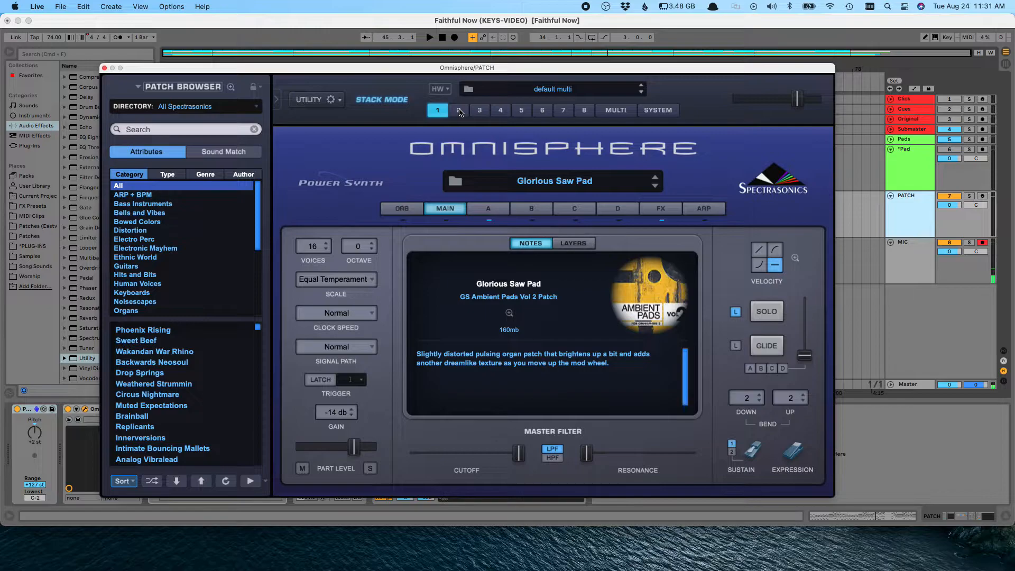
{"action": "left_click", "coordinate": [458, 110]}
{"action": "left_click", "coordinate": [481, 112]}
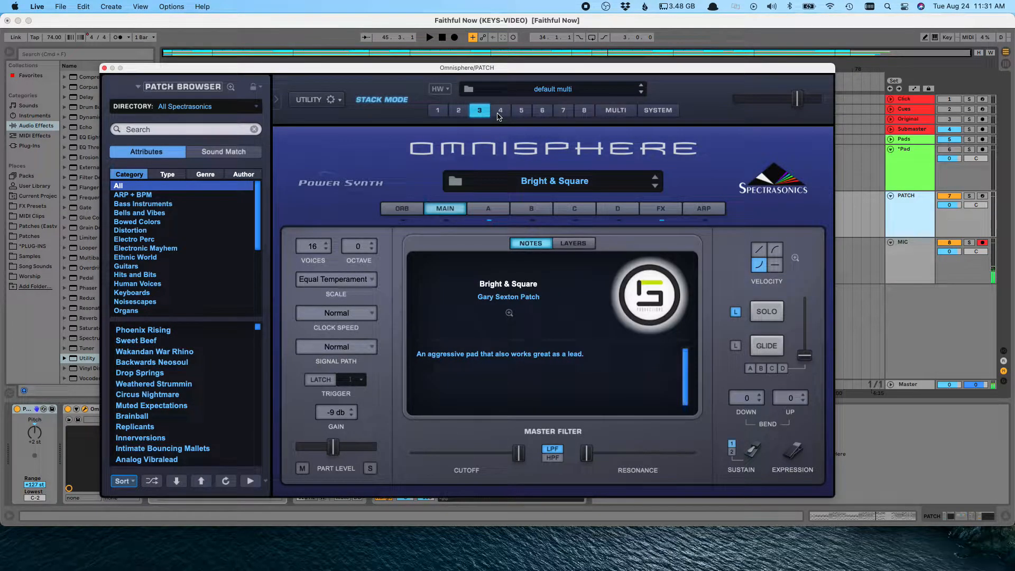
{"action": "left_click", "coordinate": [499, 112]}
{"action": "left_click", "coordinate": [480, 112]}
{"action": "left_click", "coordinate": [458, 112]}
{"action": "left_click", "coordinate": [438, 112]}
{"action": "left_click", "coordinate": [628, 112]}
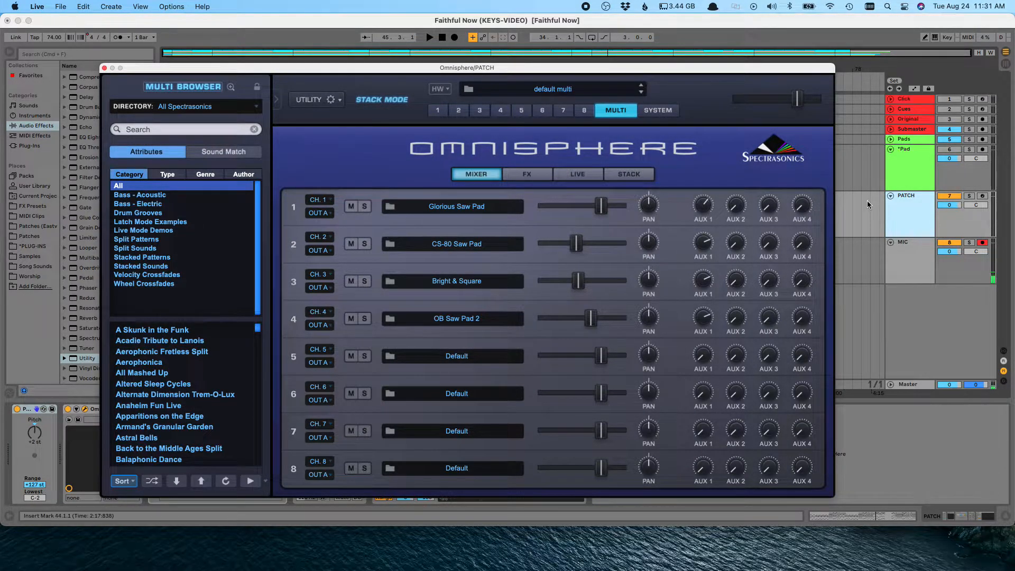
Step: Play from bar 60 on the PATCH track, soloing Omnisphere parts 1 and 2 in turn
{"action": "left_click", "coordinate": [911, 168]}
{"action": "left_click", "coordinate": [683, 215]}
{"action": "left_click", "coordinate": [928, 207]}
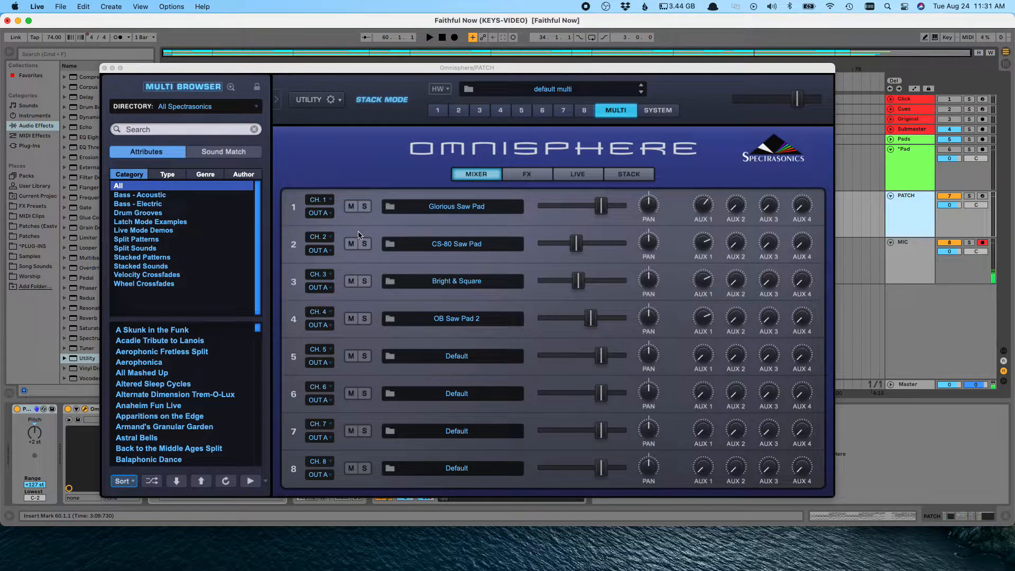
{"action": "left_click", "coordinate": [364, 206]}
{"action": "key", "text": "space"}
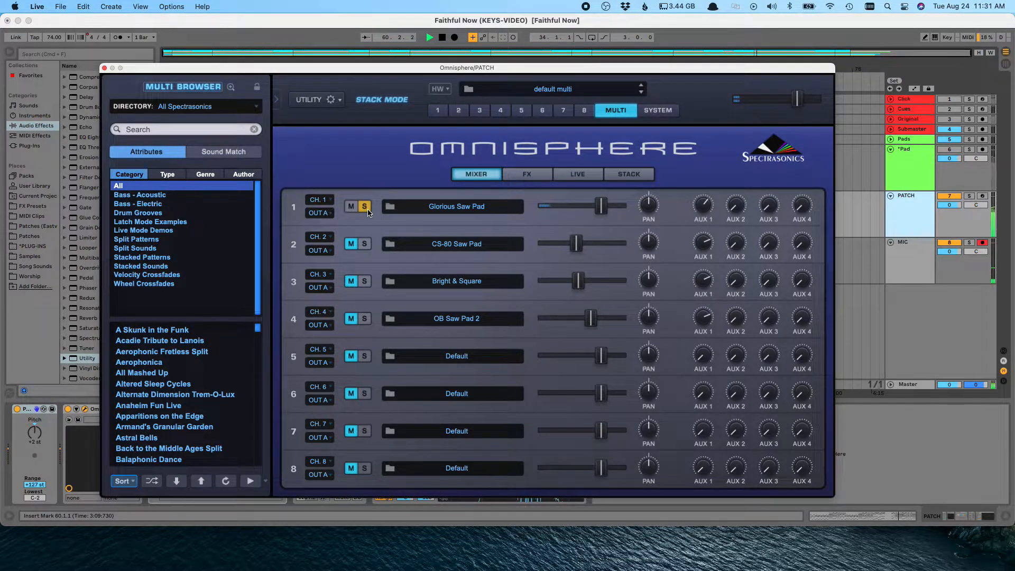
{"action": "left_click", "coordinate": [367, 210]}
{"action": "left_click", "coordinate": [368, 246]}
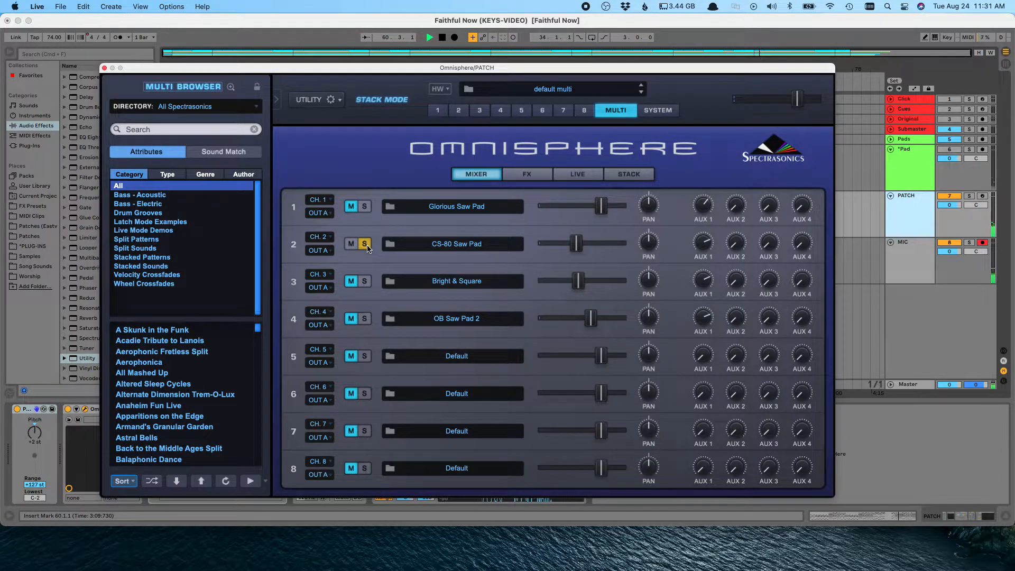
{"action": "left_click", "coordinate": [366, 246]}
Step: Solo Omnisphere parts 3 and 4 in turn during playback, then unsolo them and restart playback
{"action": "left_click", "coordinate": [367, 281]}
{"action": "key", "text": "space"}
{"action": "left_click", "coordinate": [366, 282]}
{"action": "left_click", "coordinate": [366, 319]}
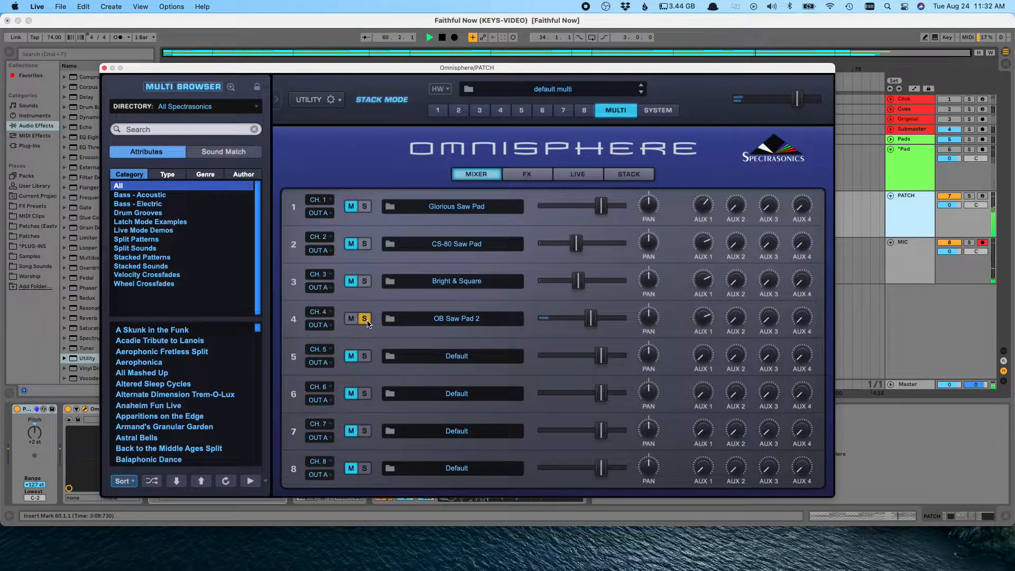
{"action": "left_click", "coordinate": [366, 319]}
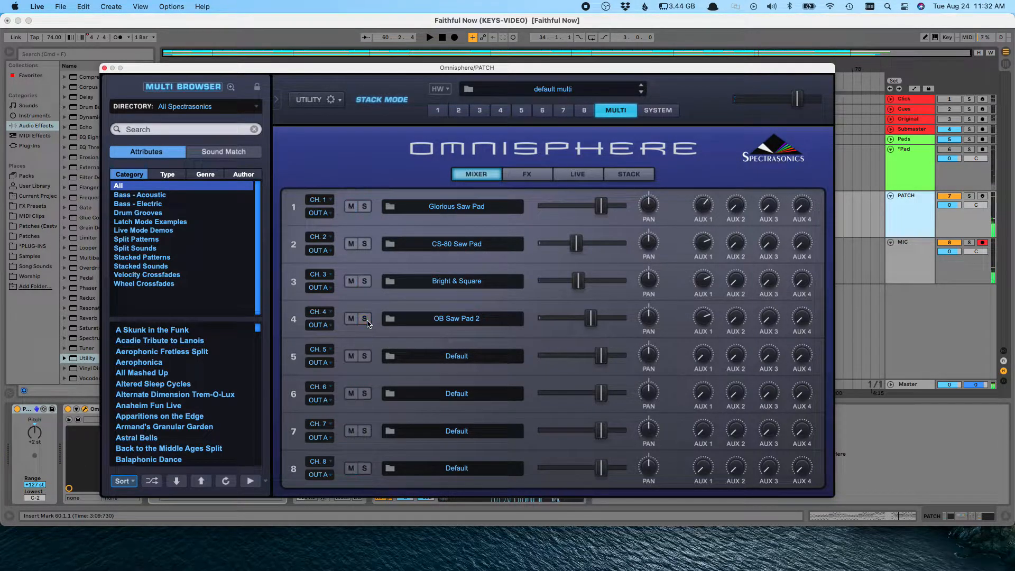
{"action": "key", "text": "space"}
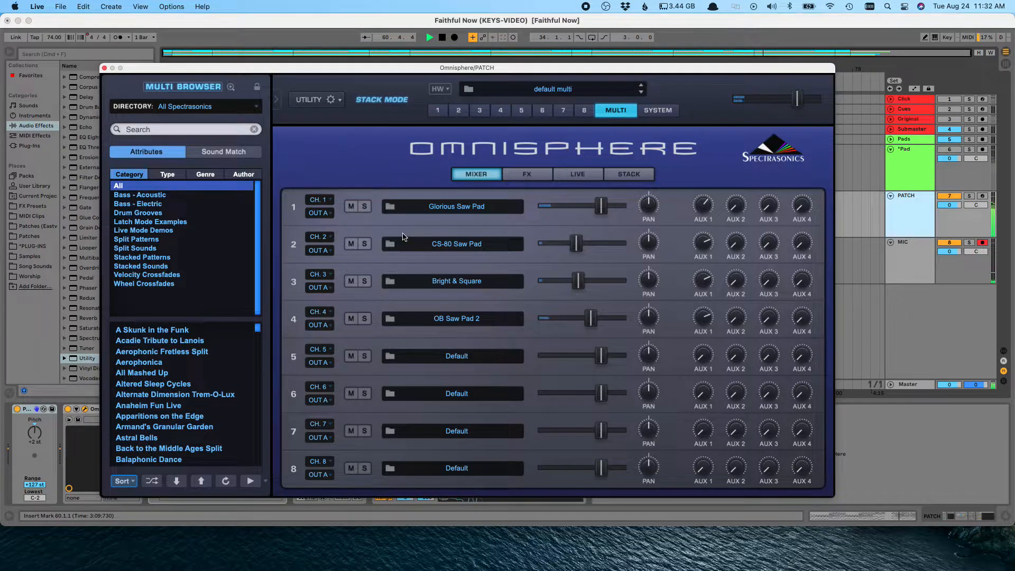
{"action": "key", "text": "space"}
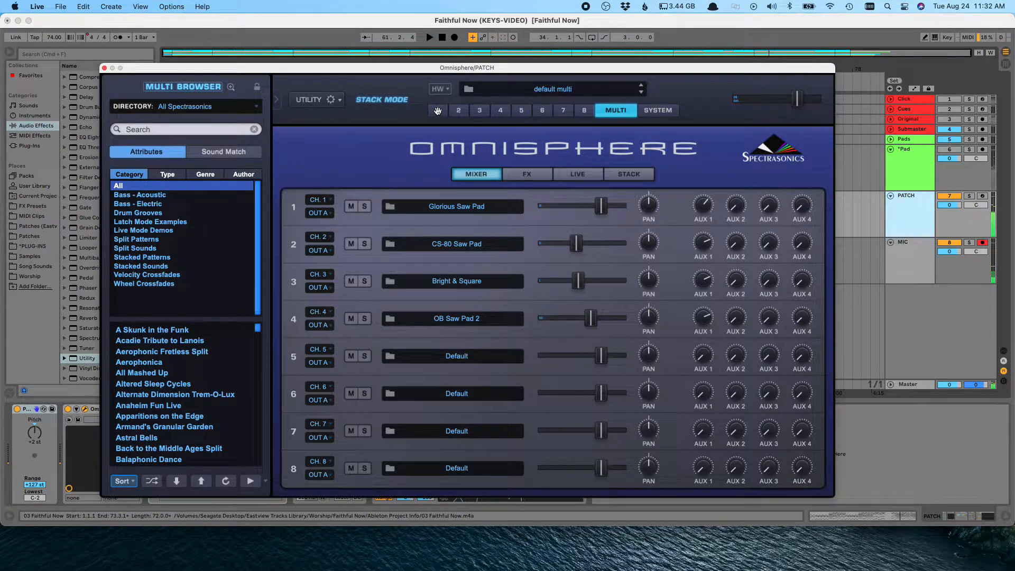
Step: Inspect the wheel modulation routings on layer A of Omnisphere parts 1 and 2
{"action": "left_click", "coordinate": [437, 109]}
{"action": "left_click", "coordinate": [488, 209]}
{"action": "left_click", "coordinate": [411, 240]}
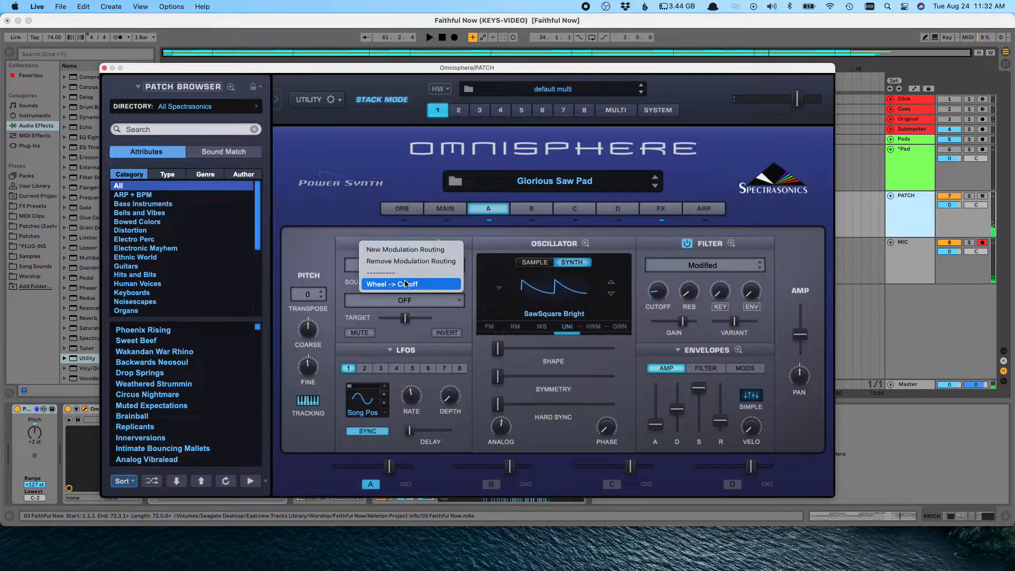
{"action": "left_click", "coordinate": [459, 110]}
{"action": "left_click", "coordinate": [410, 243]}
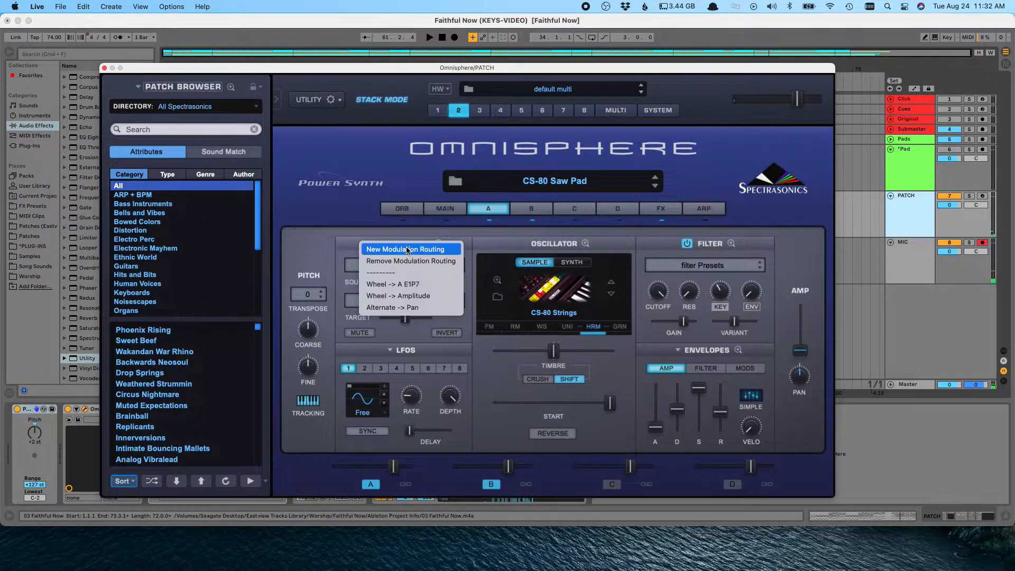
{"action": "left_click", "coordinate": [408, 296]}
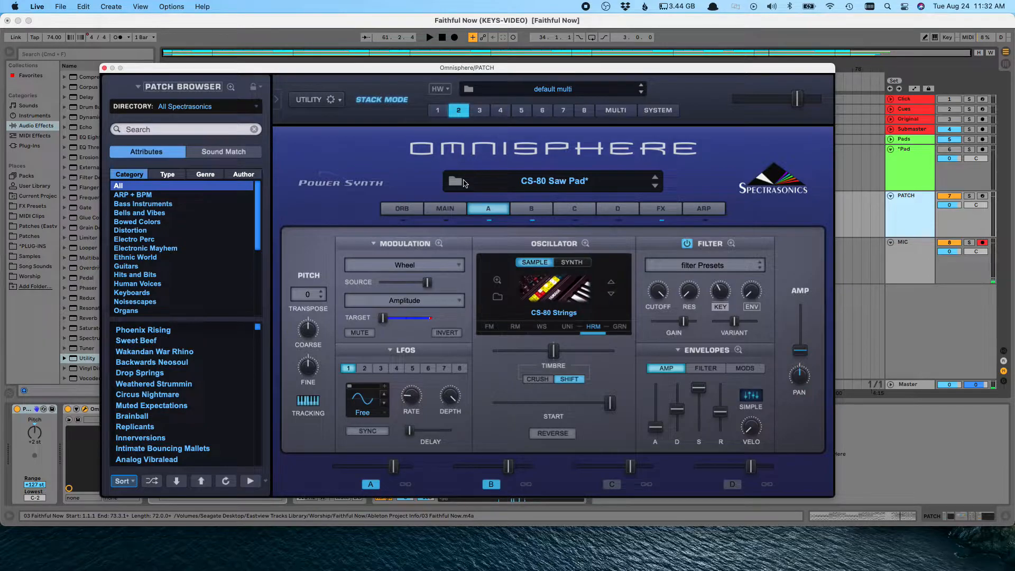
Step: Inspect the modulation routings on layer A of parts 3 and 4, then return to the Multi mixer
{"action": "left_click", "coordinate": [479, 111]}
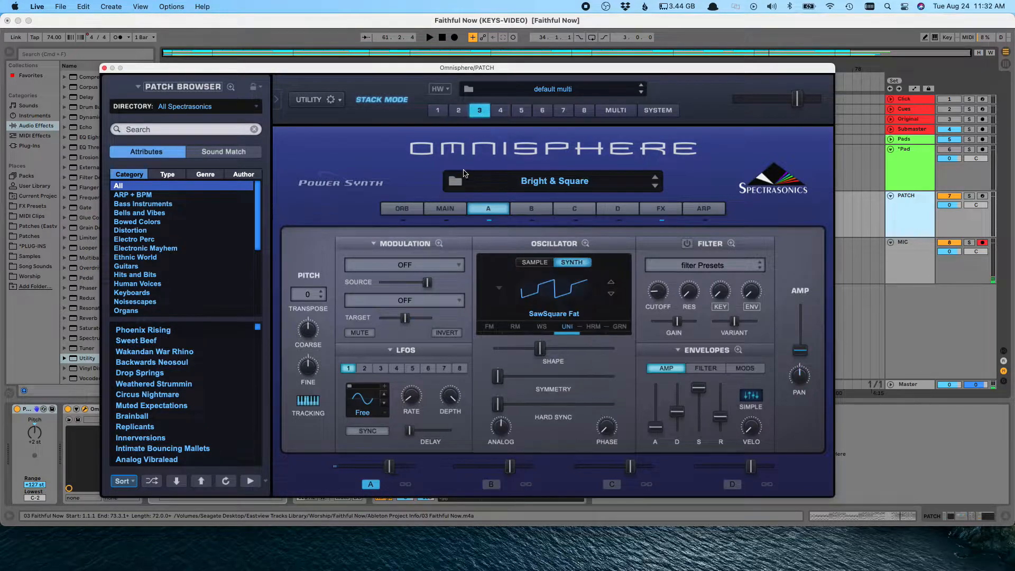
{"action": "left_click", "coordinate": [413, 241]}
{"action": "left_click", "coordinate": [407, 260]}
{"action": "left_click", "coordinate": [499, 110]}
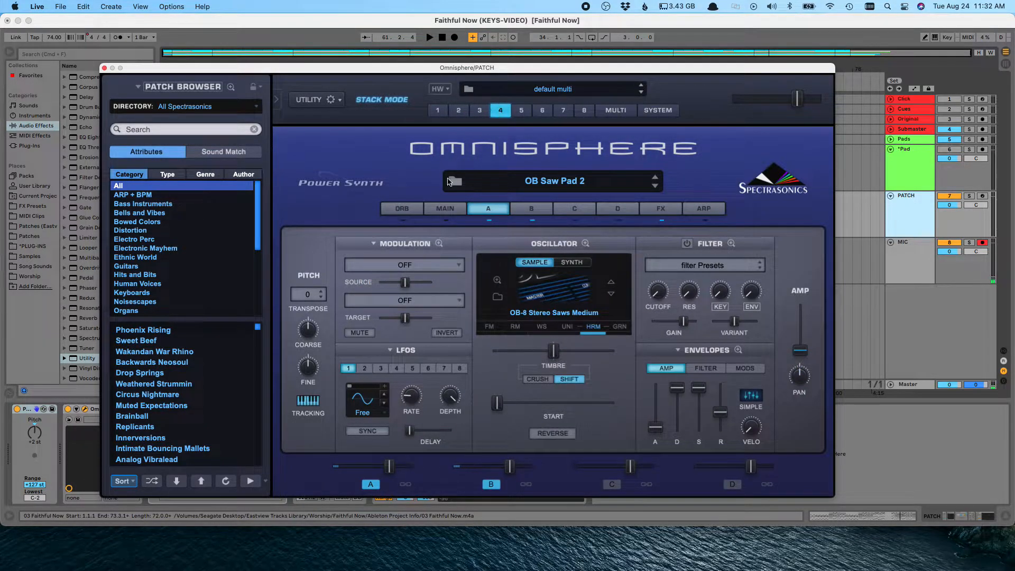
{"action": "left_click", "coordinate": [400, 244]}
{"action": "left_click", "coordinate": [406, 285]}
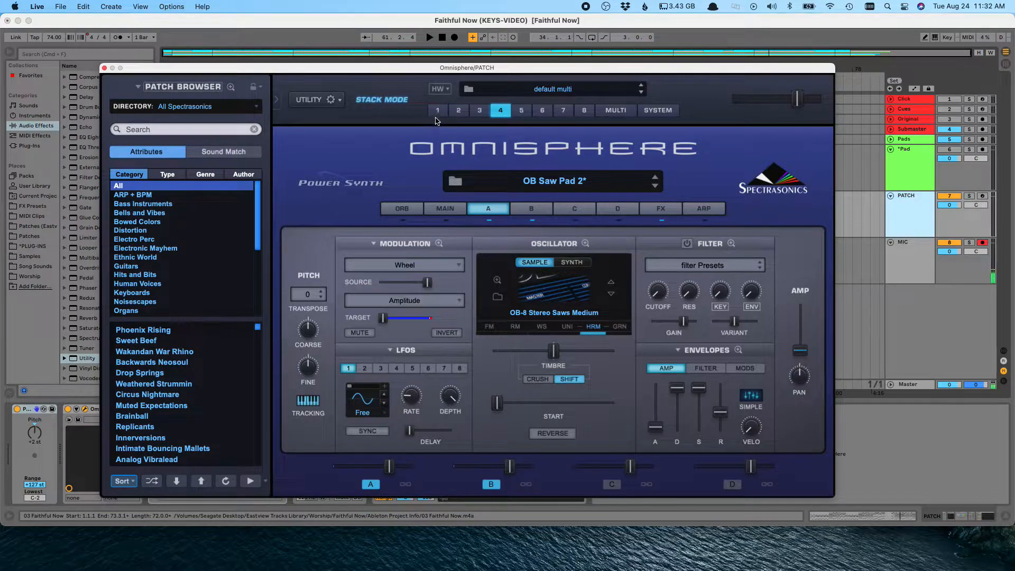
{"action": "left_click", "coordinate": [437, 111]}
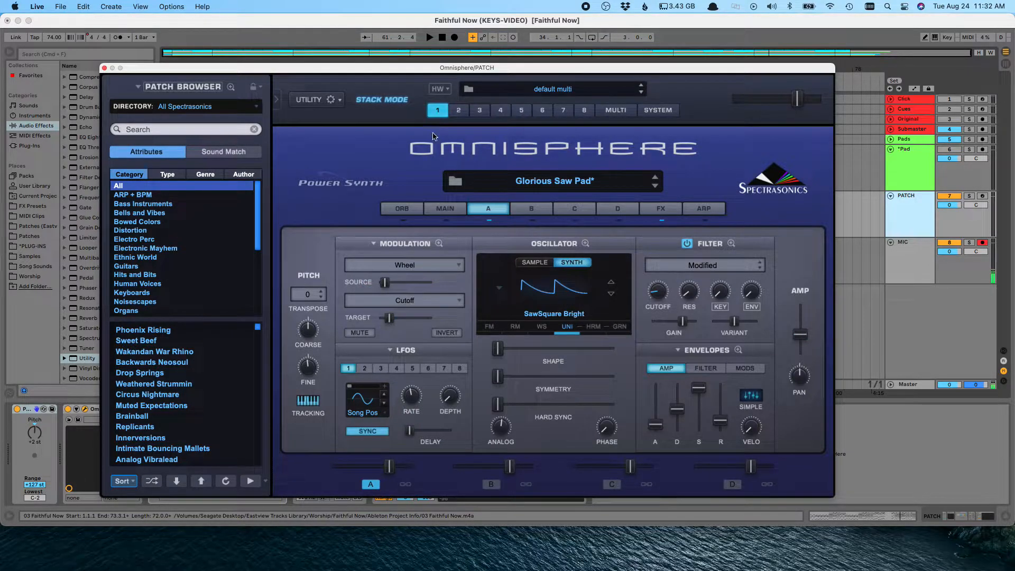
{"action": "left_click", "coordinate": [608, 111]}
Step: Play from the song start while switching between the Pad and PATCH tracks
{"action": "left_click", "coordinate": [909, 166]}
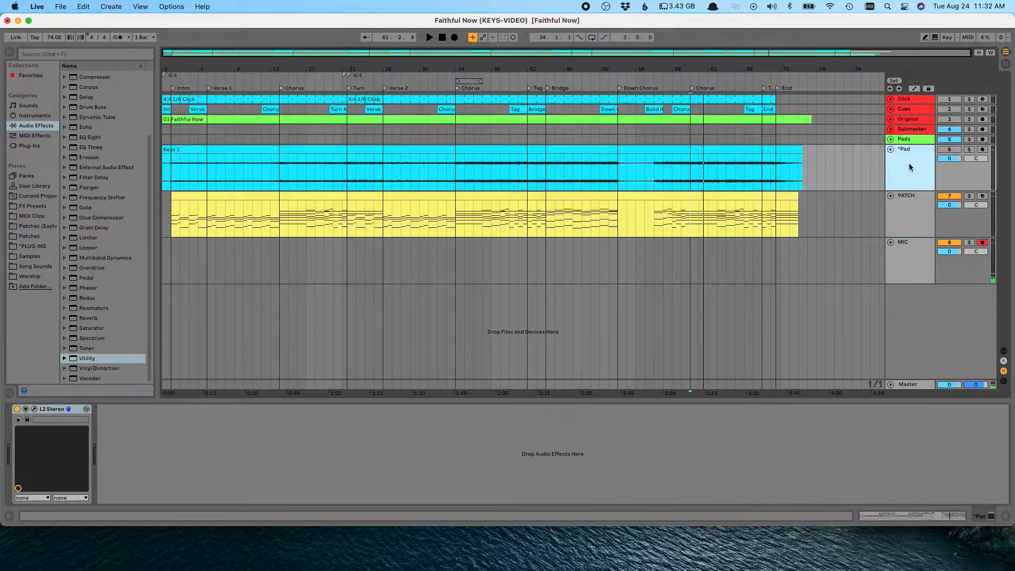
{"action": "left_click", "coordinate": [178, 223]}
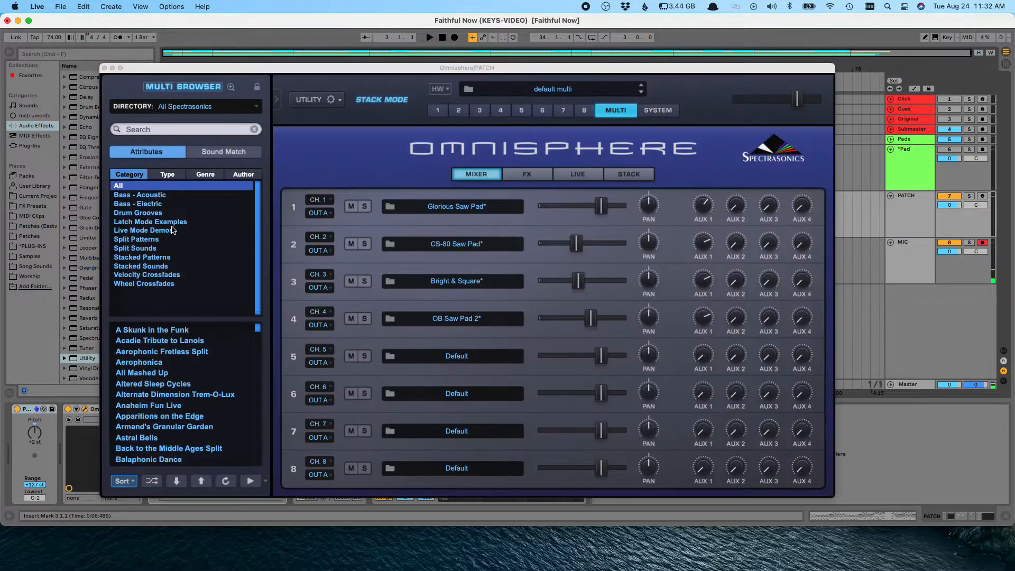
{"action": "left_click", "coordinate": [915, 166]}
{"action": "left_click", "coordinate": [171, 216]}
{"action": "key", "text": "space"}
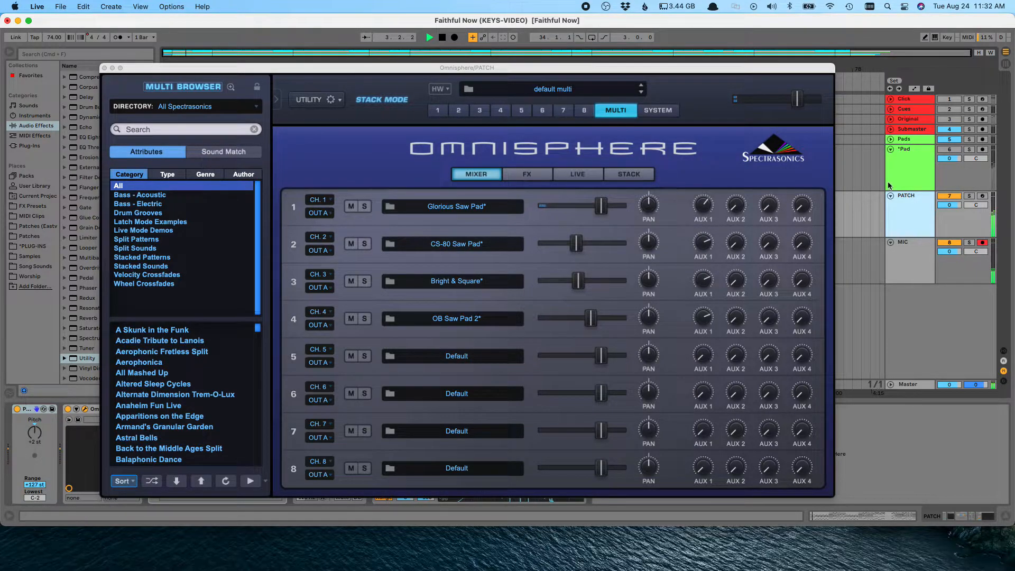
{"action": "left_click", "coordinate": [903, 169]}
{"action": "left_click", "coordinate": [266, 236]}
{"action": "left_click", "coordinate": [836, 164]}
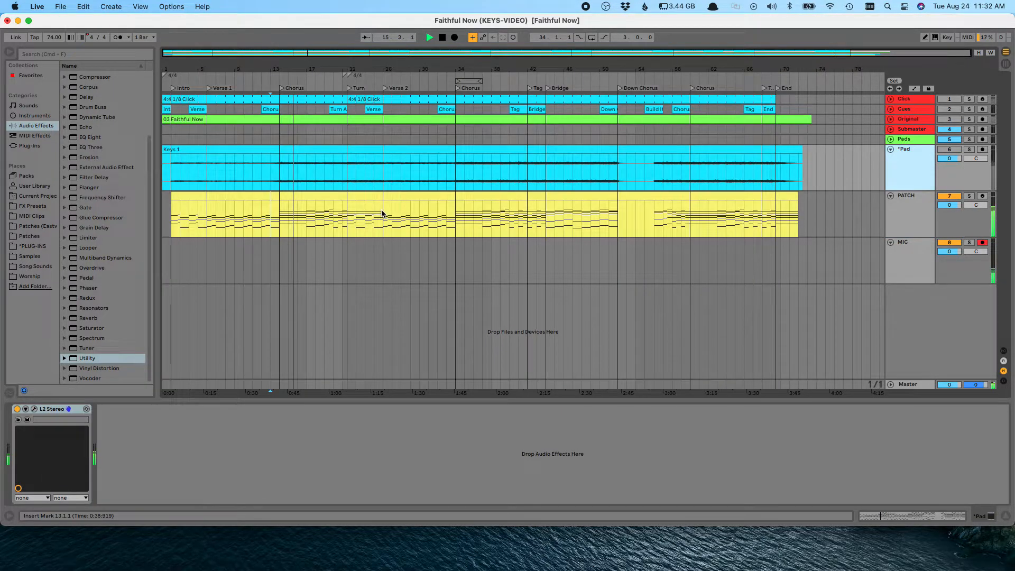
Step: Play from bar 34 on the PATCH clip and open Omnisphere's Live and Stack pages
{"action": "left_click", "coordinate": [454, 223]}
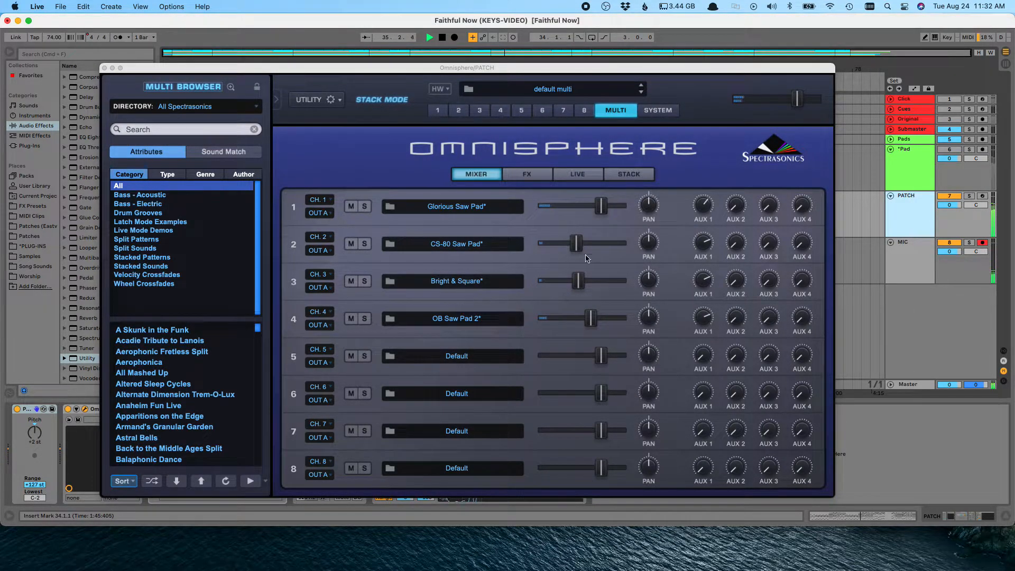
{"action": "left_click", "coordinate": [532, 177]}
{"action": "left_click", "coordinate": [578, 175]}
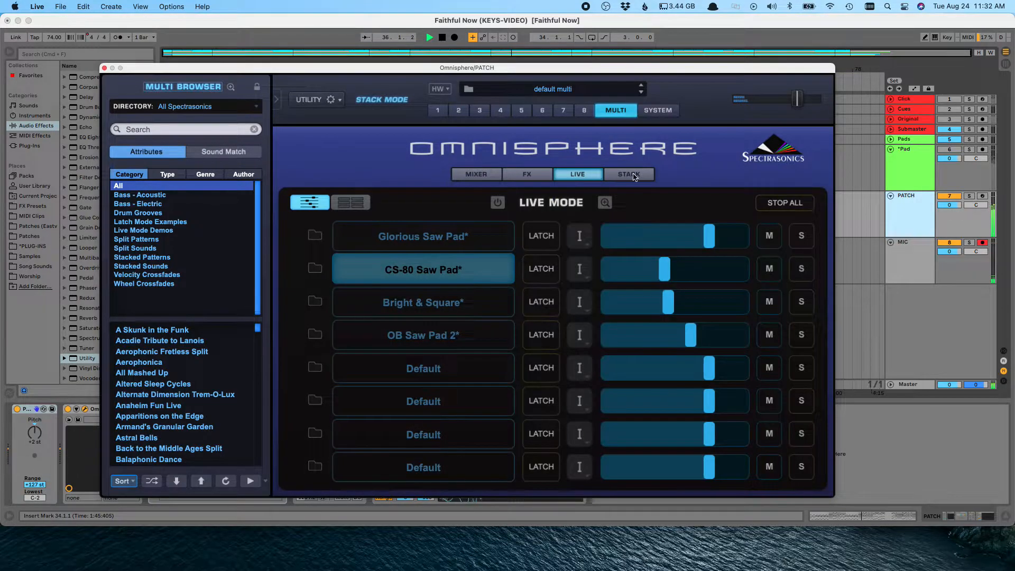
{"action": "left_click", "coordinate": [633, 177]}
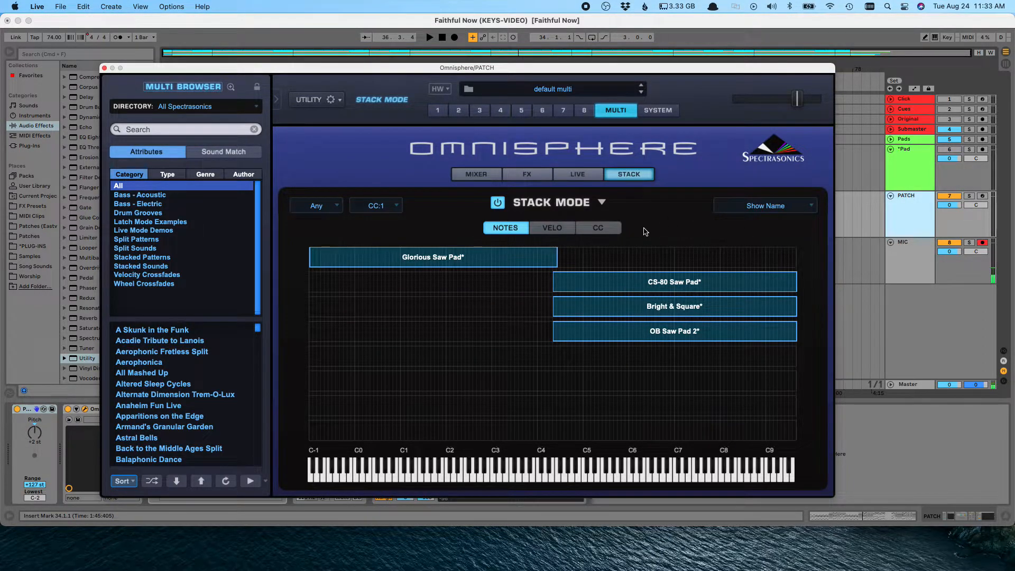
Step: Extend the CS-80 Saw Pad and Glorious Saw Pad note ranges in Stack Mode to span the full keyboard
{"action": "key", "text": "space"}
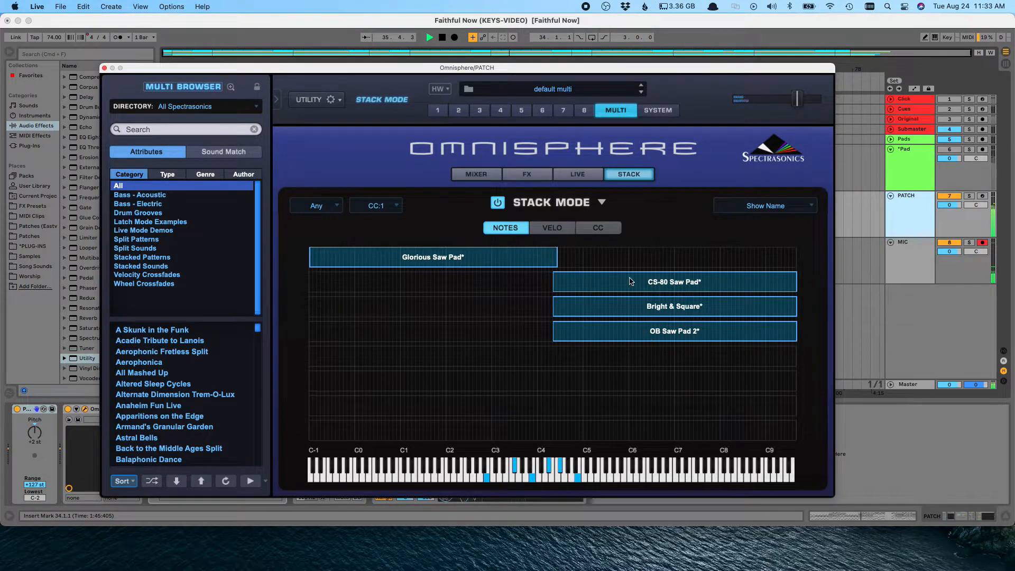
{"action": "key", "text": "space"}
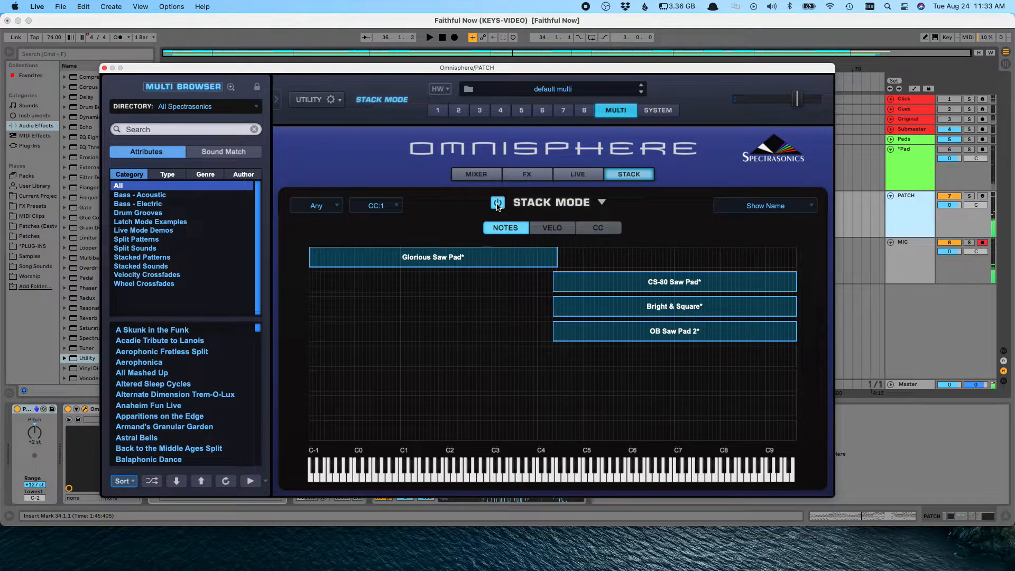
{"action": "left_click_drag", "start_coordinate": [554, 285], "coordinate": [269, 301]}
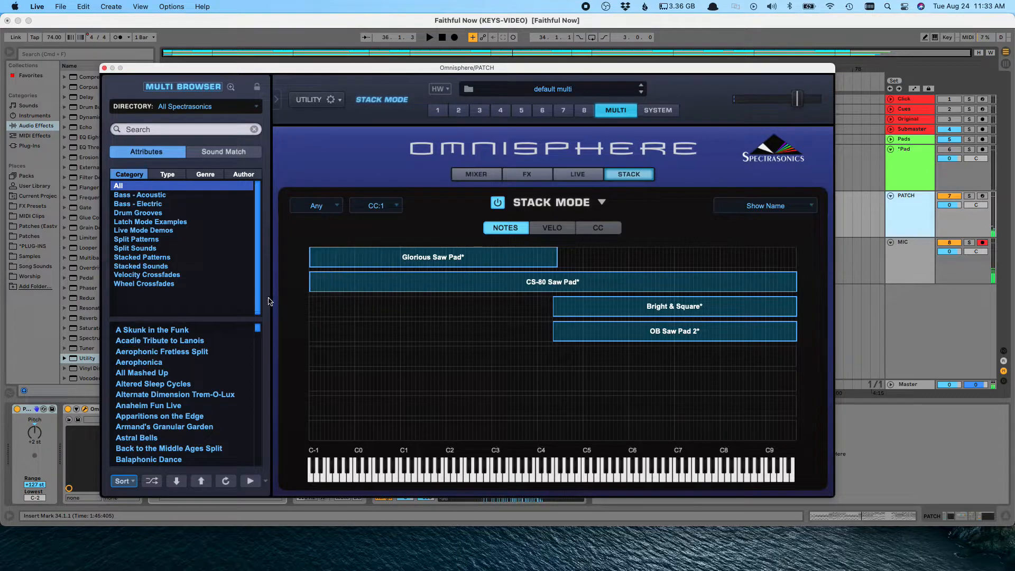
{"action": "left_click_drag", "start_coordinate": [555, 264], "coordinate": [809, 285]}
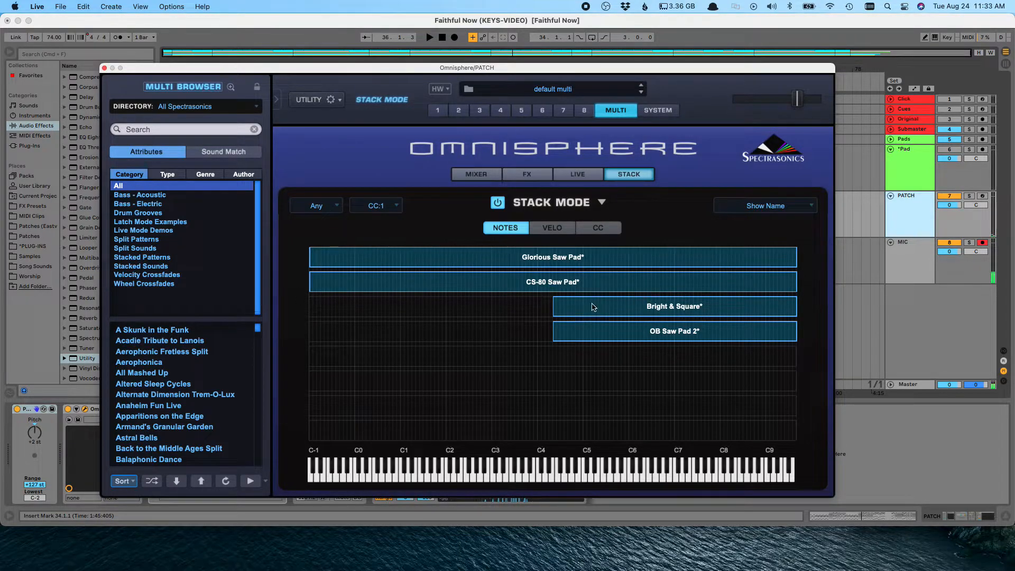
Step: Extend the Bright & Square and OB Saw Pad 2 note ranges in Stack Mode to span the full keyboard, then start playback
{"action": "left_click_drag", "start_coordinate": [556, 313], "coordinate": [237, 315]}
{"action": "left_click_drag", "start_coordinate": [554, 336], "coordinate": [239, 328]}
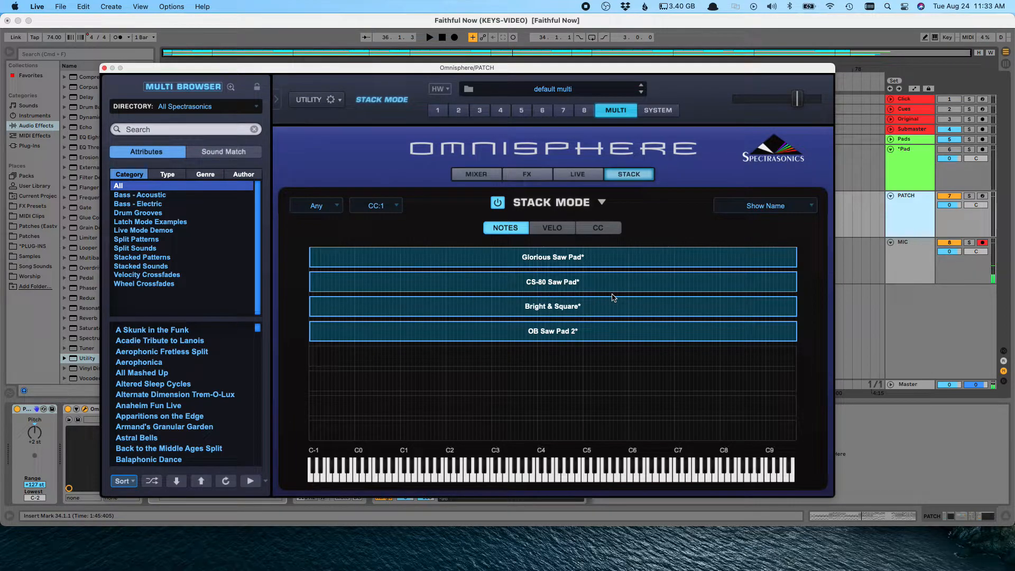
{"action": "key", "text": "space"}
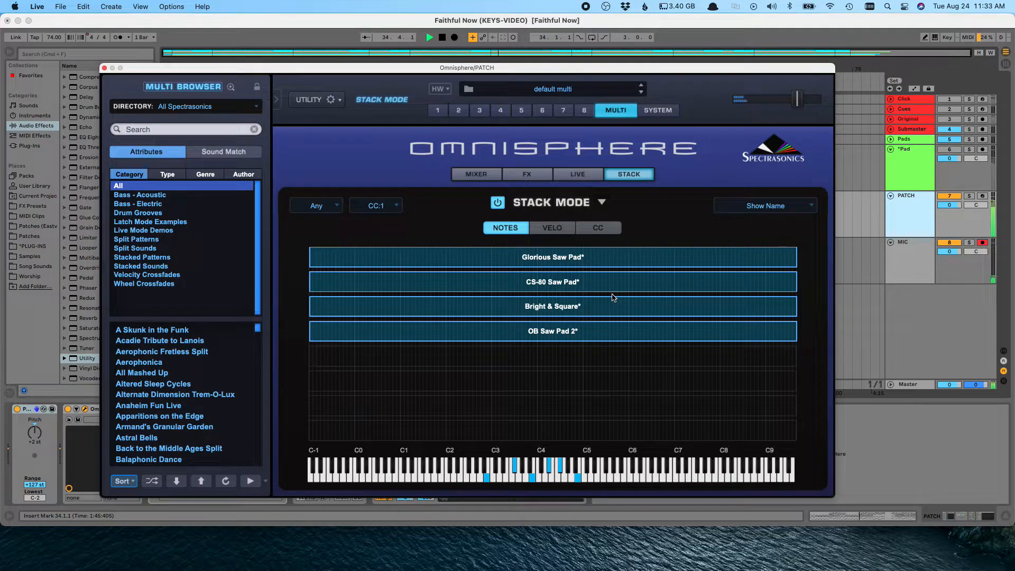
Step: Move the Omnisphere window aside and audition the four-layer stack while repeatedly using the Utility menu
{"action": "left_click", "coordinate": [321, 100]}
{"action": "left_click", "coordinate": [333, 96]}
{"action": "left_click_drag", "start_coordinate": [391, 71], "coordinate": [189, 30]}
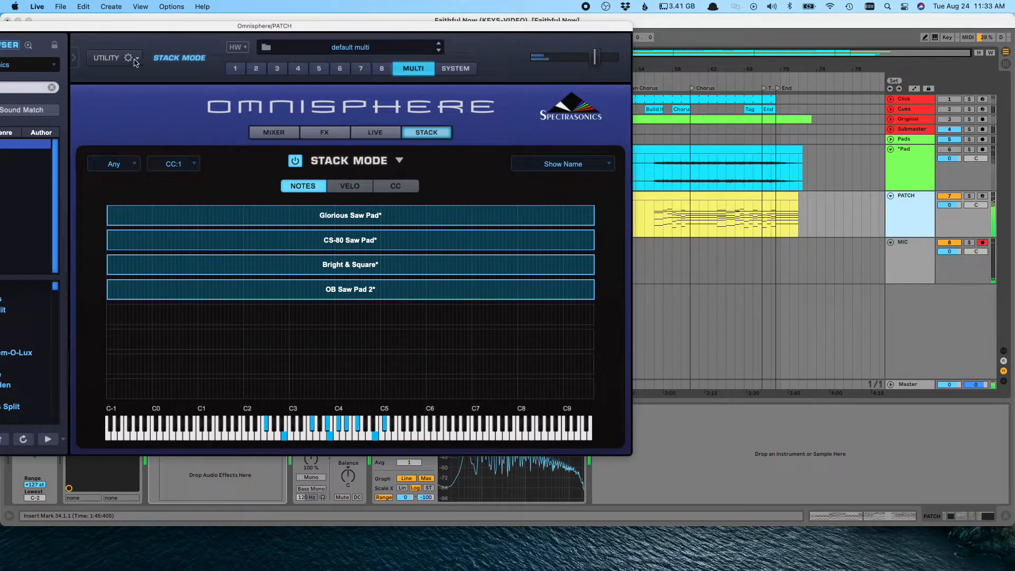
{"action": "left_click", "coordinate": [113, 59]}
{"action": "left_click", "coordinate": [124, 82]}
{"action": "left_click", "coordinate": [113, 58]}
{"action": "left_click", "coordinate": [125, 81]}
{"action": "left_click", "coordinate": [113, 58]}
{"action": "left_click", "coordinate": [127, 82]}
{"action": "left_click", "coordinate": [114, 58]}
{"action": "left_click", "coordinate": [129, 82]}
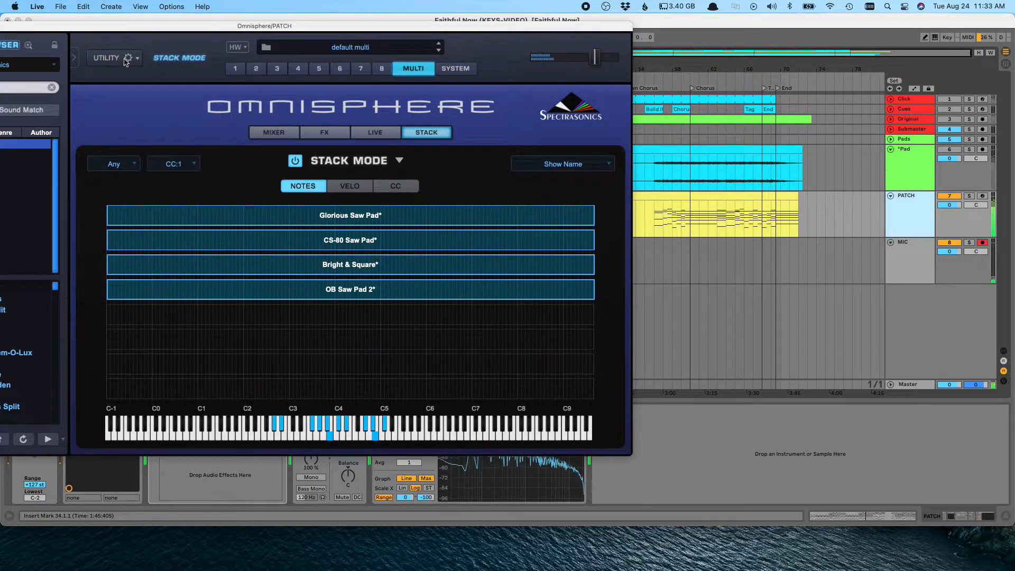
{"action": "left_click", "coordinate": [114, 59]}
{"action": "left_click", "coordinate": [129, 82]}
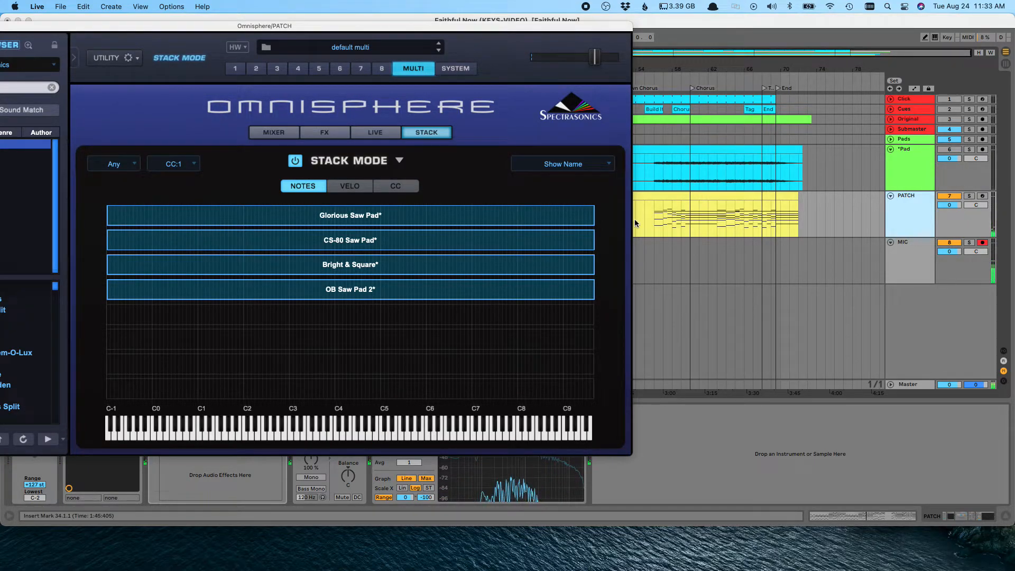
Step: Select the PATCH track, close the Omnisphere window and view the track's Audio Effect Rack
{"action": "left_click", "coordinate": [927, 257]}
{"action": "left_click", "coordinate": [925, 215]}
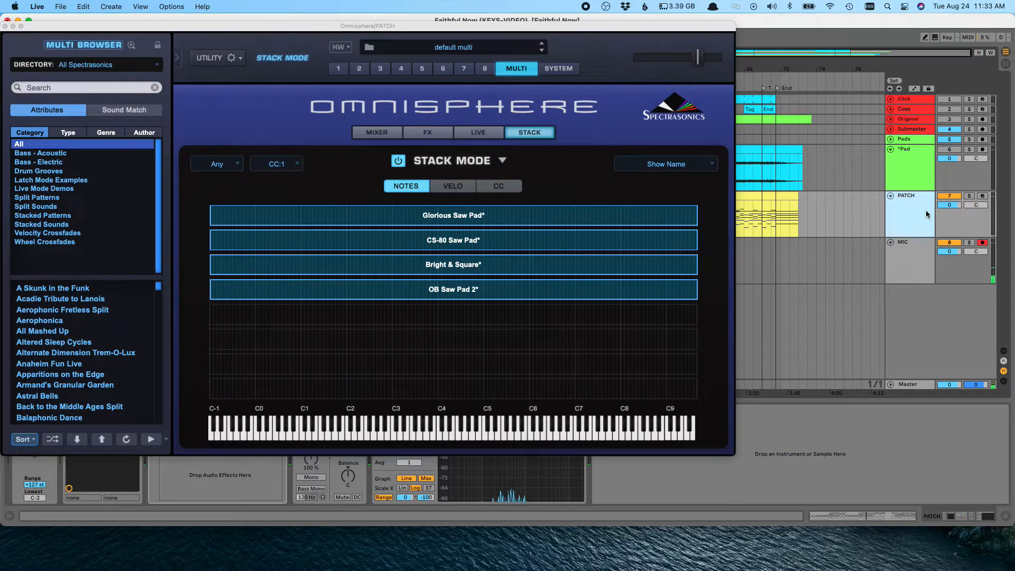
{"action": "left_click", "coordinate": [8, 26]}
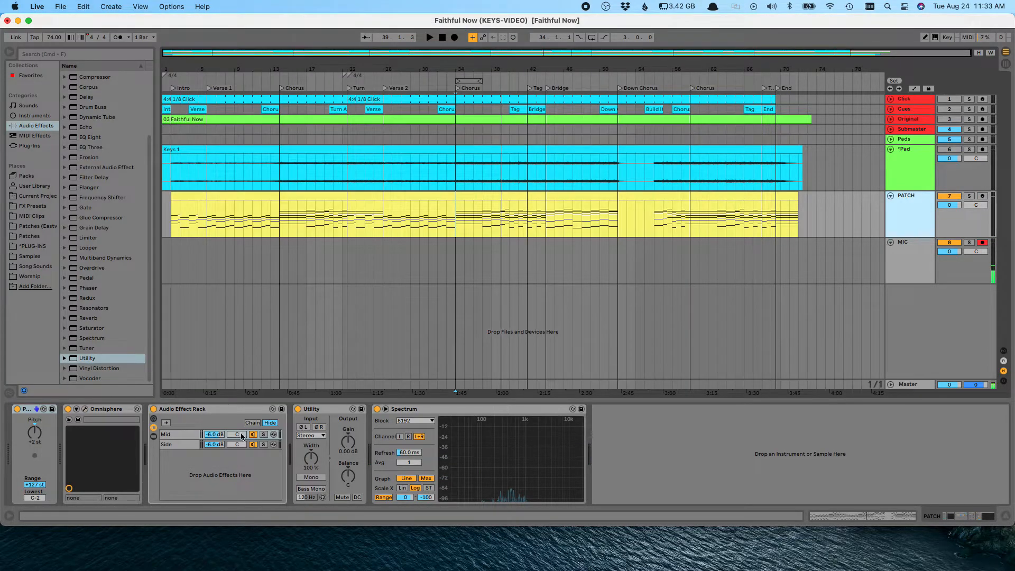
{"action": "left_click", "coordinate": [194, 410]}
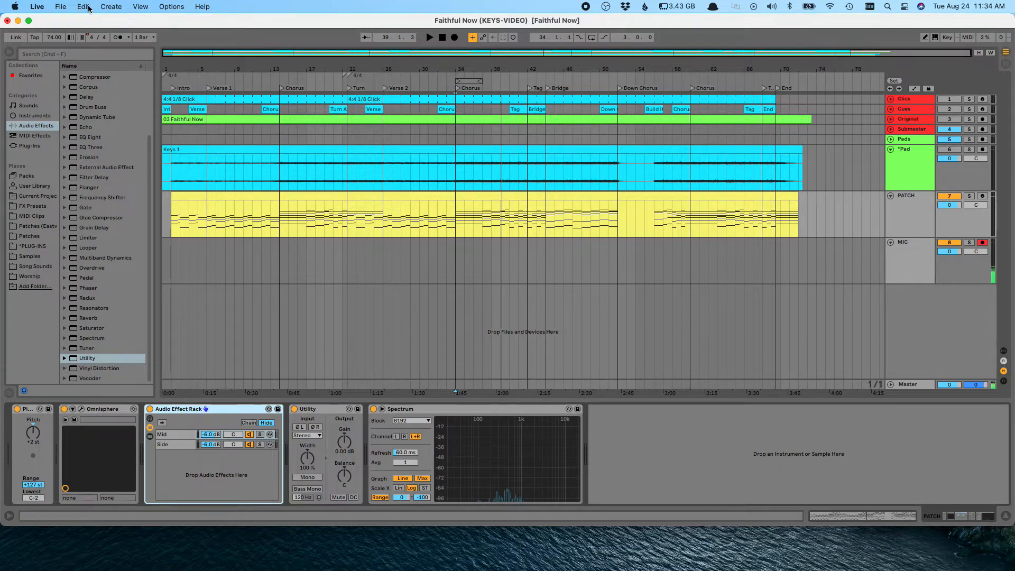
Step: Open a Finder window and browse Dropbox to the ECC Ableton › Patches (Eastview) folder
{"action": "left_click", "coordinate": [429, 529]}
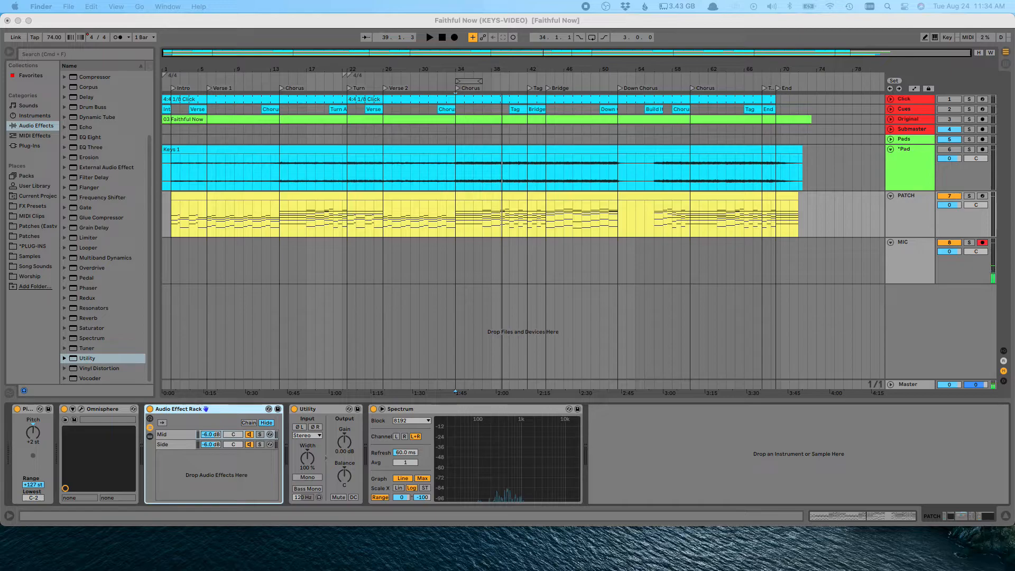
{"action": "left_click_drag", "start_coordinate": [423, 570], "coordinate": [361, 167]}
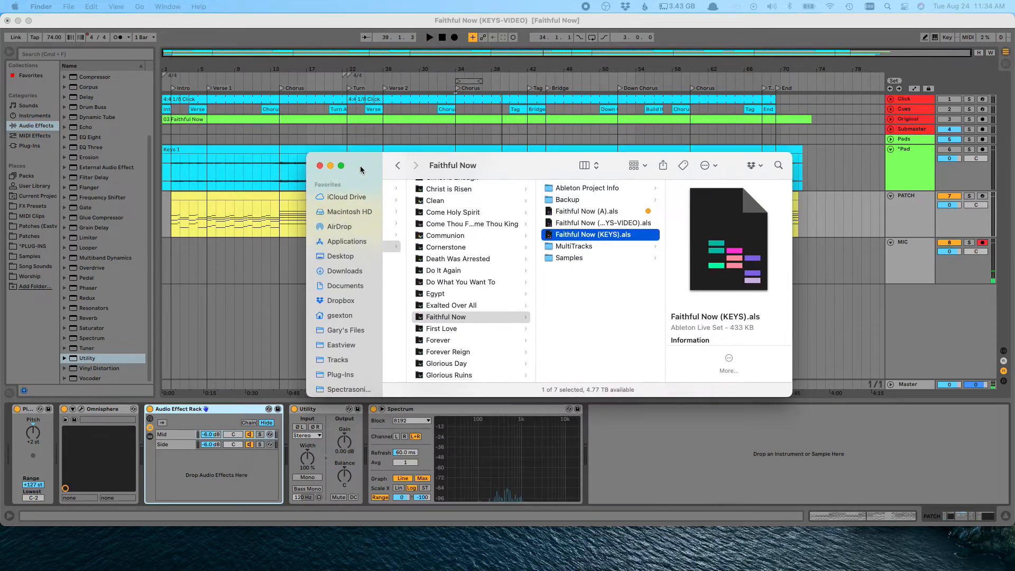
{"action": "left_click", "coordinate": [341, 300]}
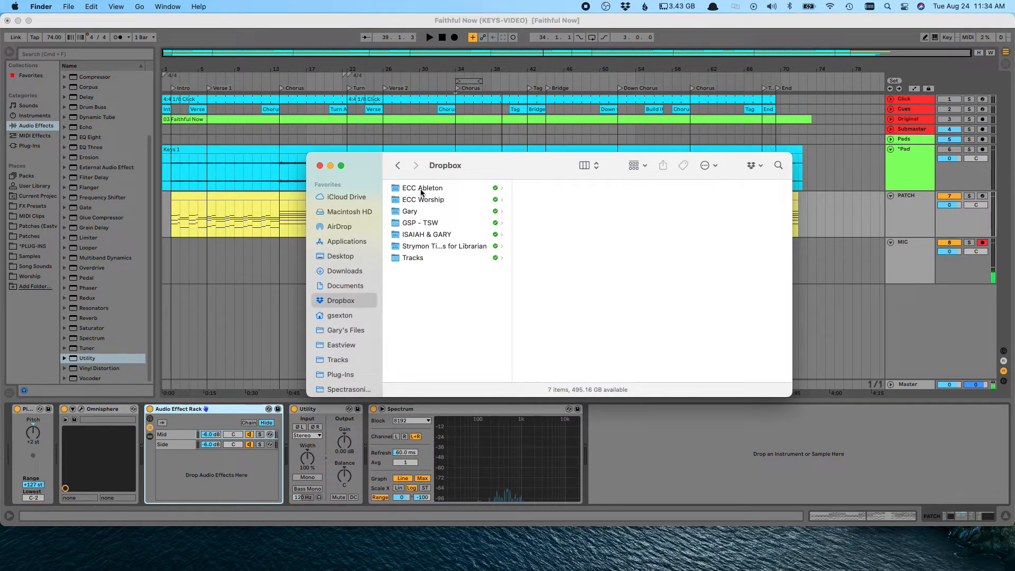
{"action": "left_click", "coordinate": [426, 191]}
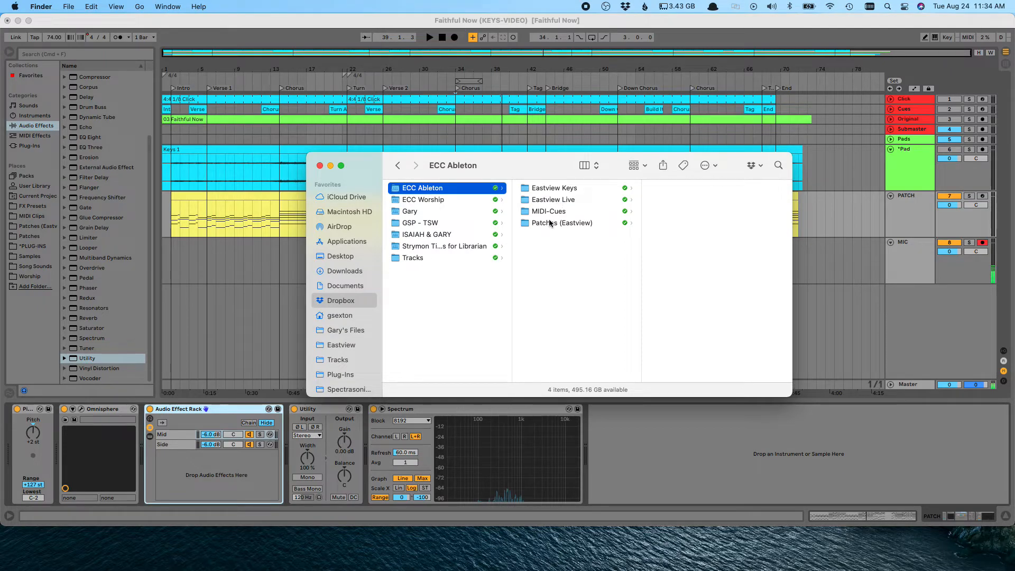
{"action": "left_click", "coordinate": [550, 222]}
{"action": "scroll", "coordinate": [683, 246], "scroll_direction": "down", "scroll_amount": 15}
{"action": "scroll", "coordinate": [683, 248], "scroll_direction": "up", "scroll_amount": 15}
{"action": "scroll", "coordinate": [678, 303], "scroll_direction": "down", "scroll_amount": 15}
{"action": "scroll", "coordinate": [678, 303], "scroll_direction": "up", "scroll_amount": 15}
Step: Open the Patches (Eastview) place in Live's browser and drag Clean Pad.als into the arrangement as a new track
{"action": "left_click", "coordinate": [49, 247]}
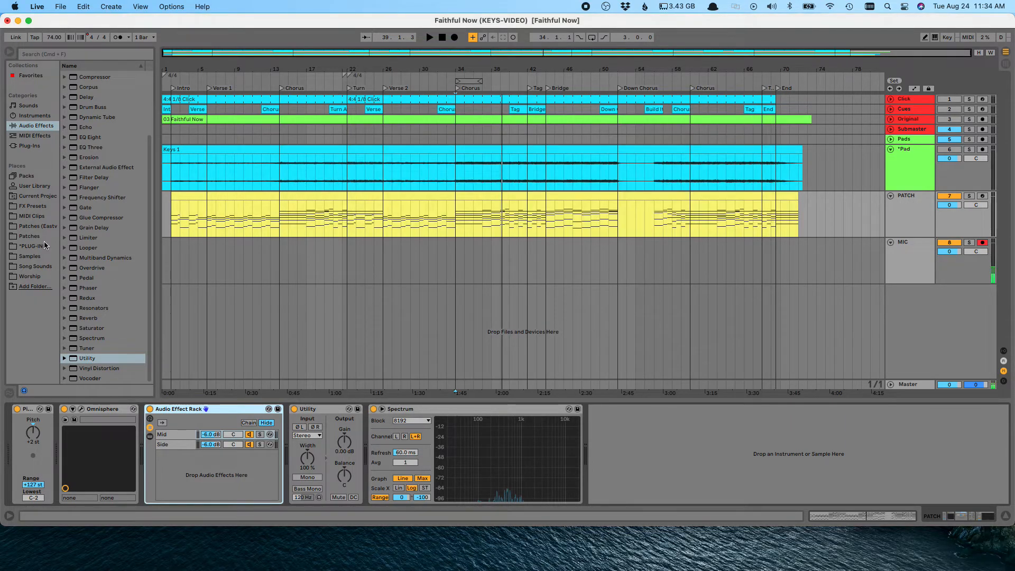
{"action": "left_click", "coordinate": [33, 226]}
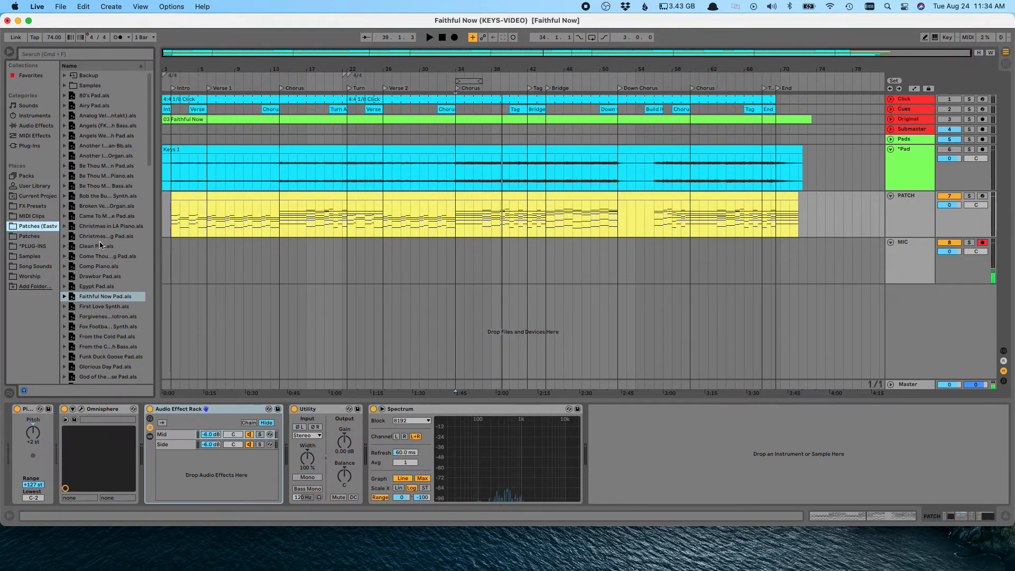
{"action": "left_click_drag", "start_coordinate": [90, 250], "coordinate": [206, 335]}
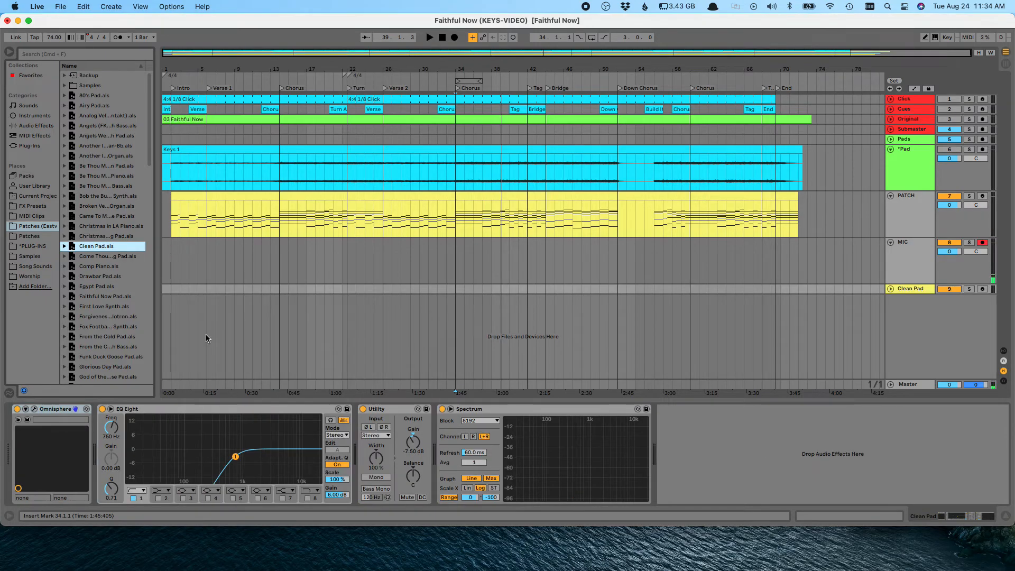